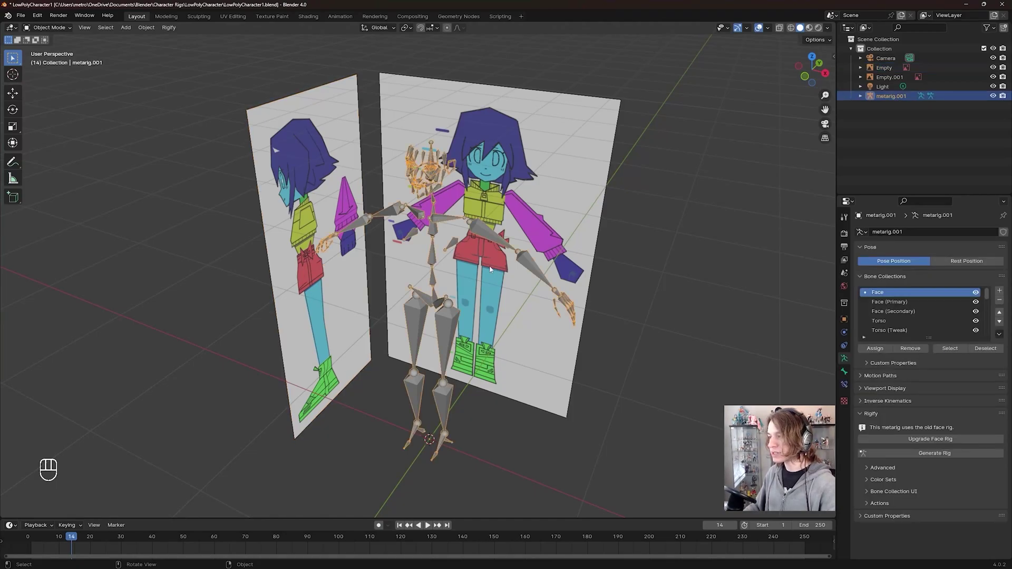
Hide the metarig armature so only the character reference images remain in view.
key("h")
middle_click_drag(606, 311, 482, 314)
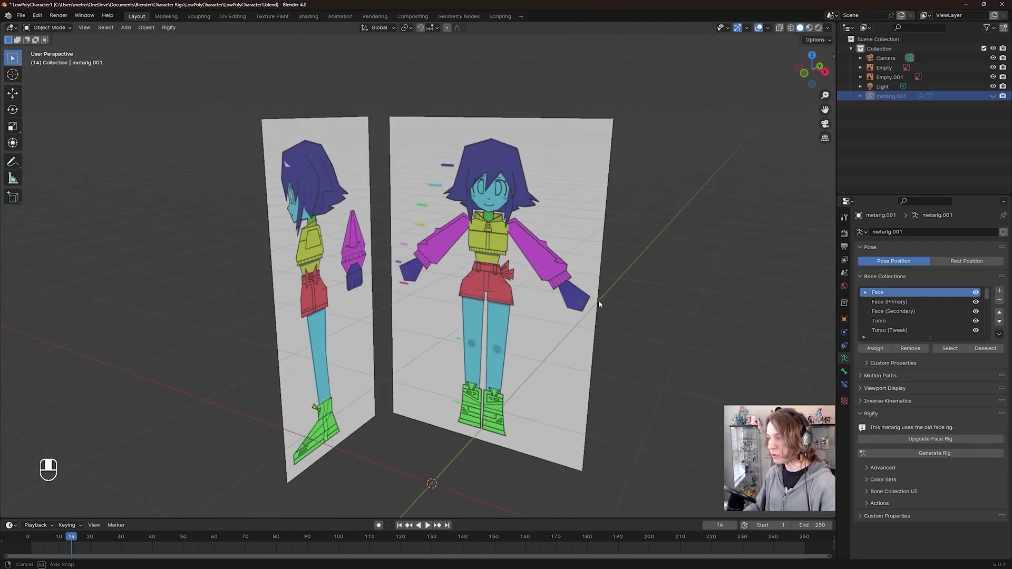
middle_click_drag(598, 299, 569, 299)
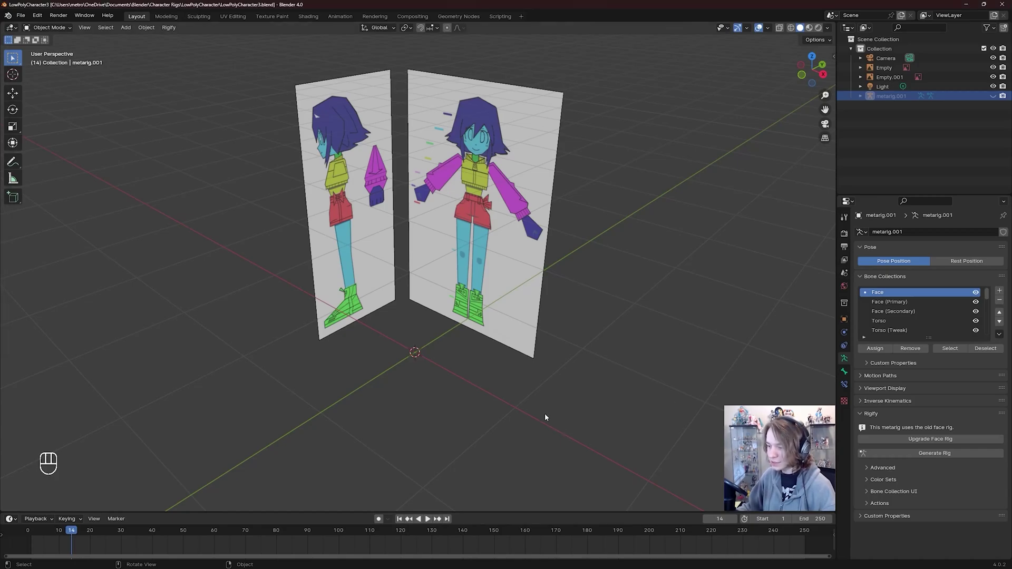
Add a cube mesh to the scene.
key("shift+a")
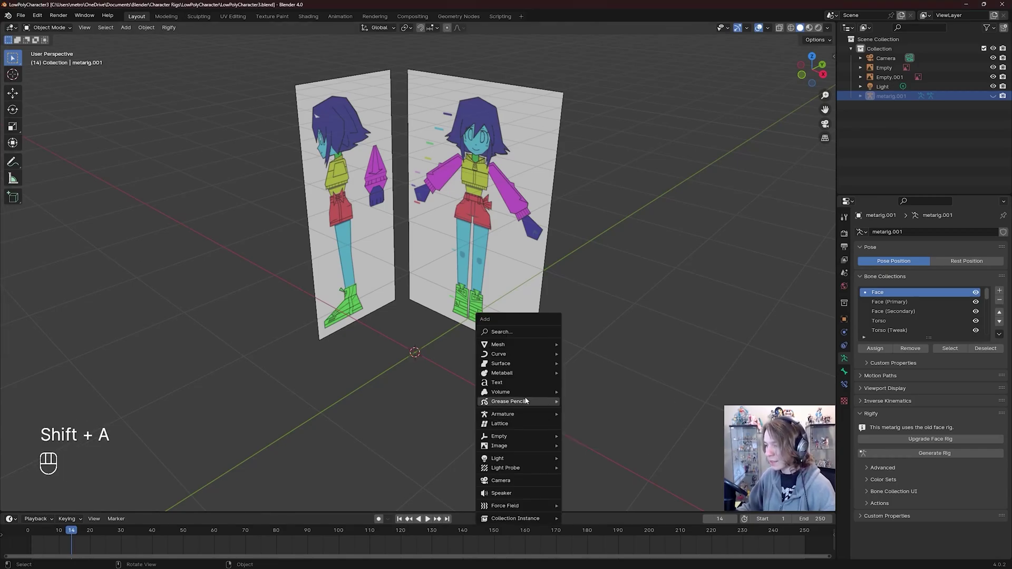
mouse_move(533, 346)
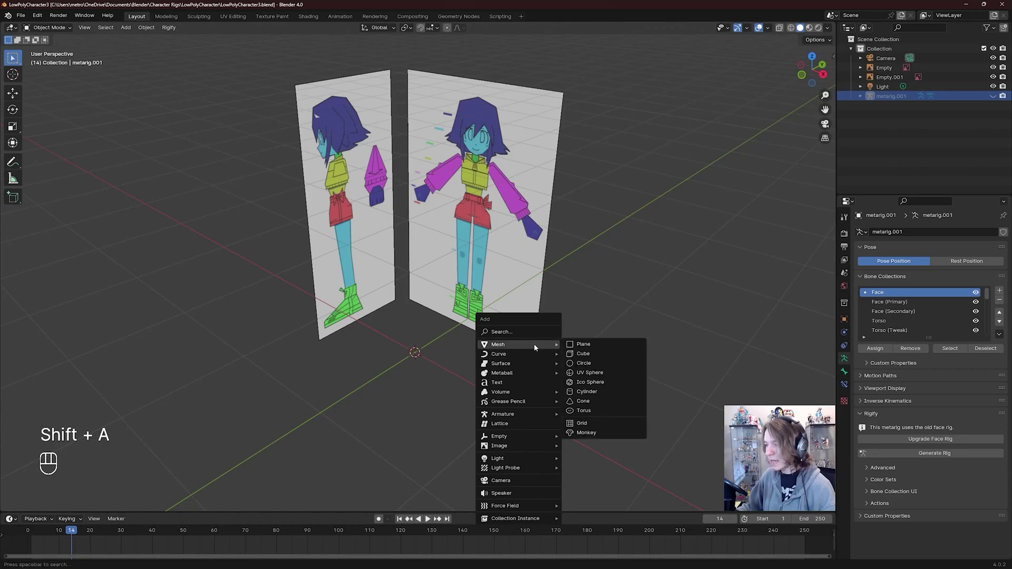
left_click(593, 353)
scroll(536, 363, "down", 3)
middle_click_drag(540, 376, 536, 375)
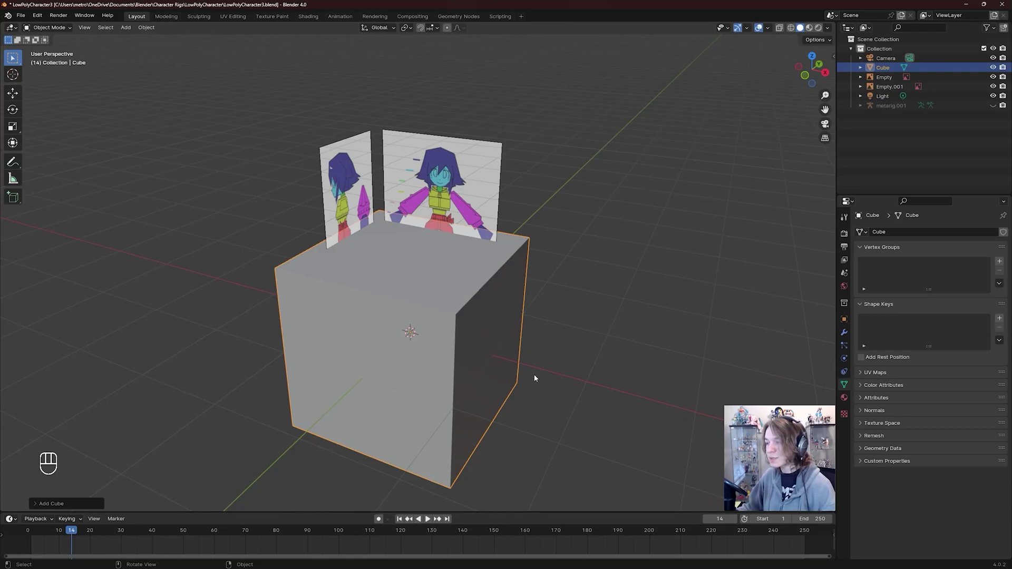
mouse_move(533, 375)
middle_mouse_down()
mouse_move(492, 382)
mouse_move(517, 386)
middle_mouse_up()
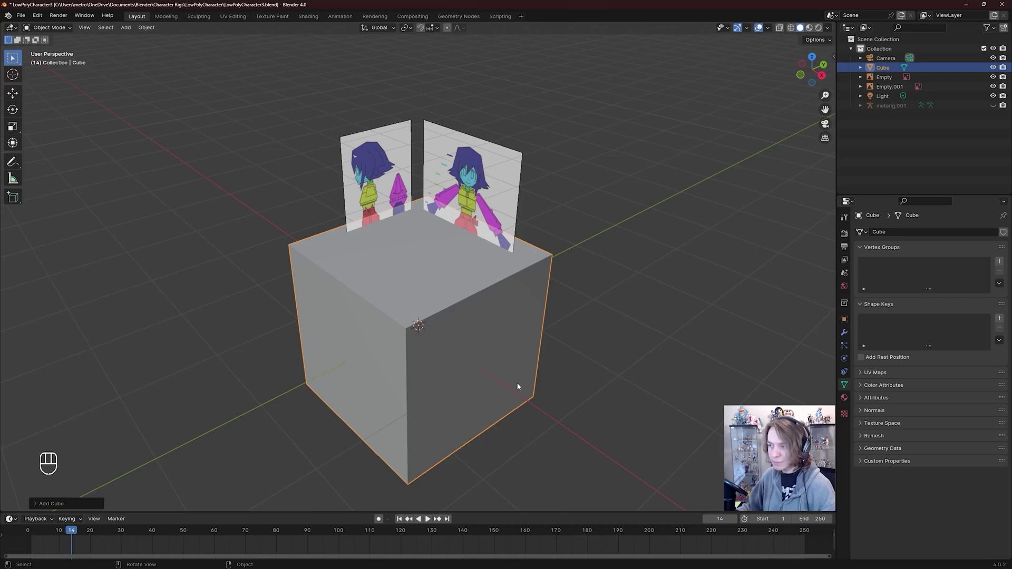
Switch the cube from Object Mode to Edit Mode.
left_click(577, 316)
left_click(532, 318)
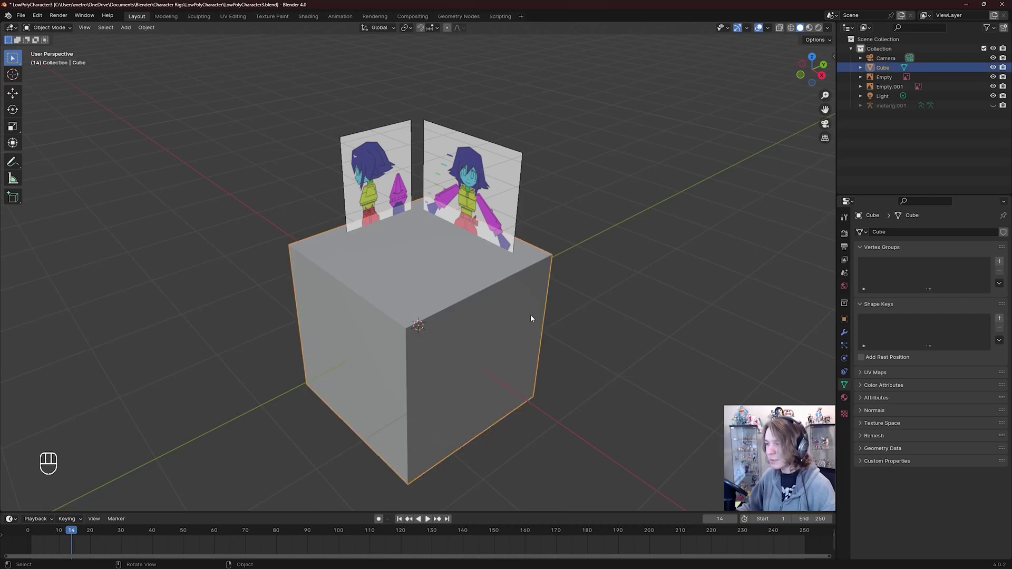
left_click(267, 241)
left_click(424, 303)
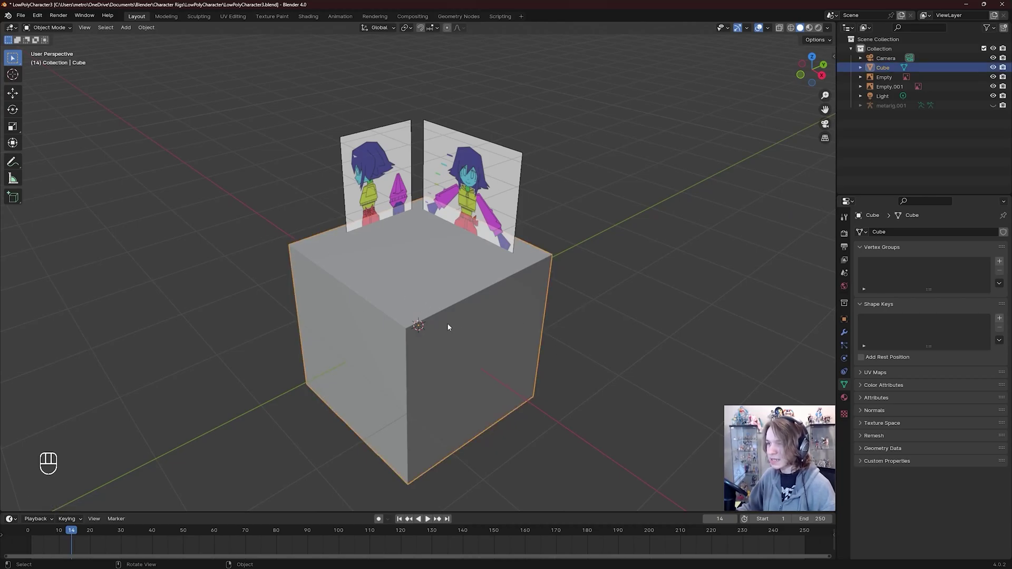
left_click(57, 29)
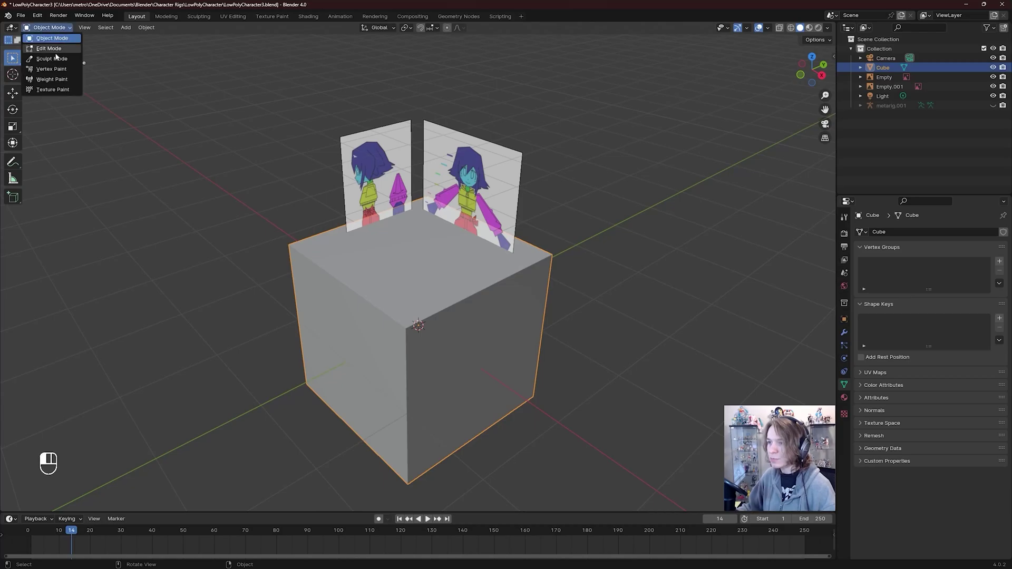
left_click(48, 48)
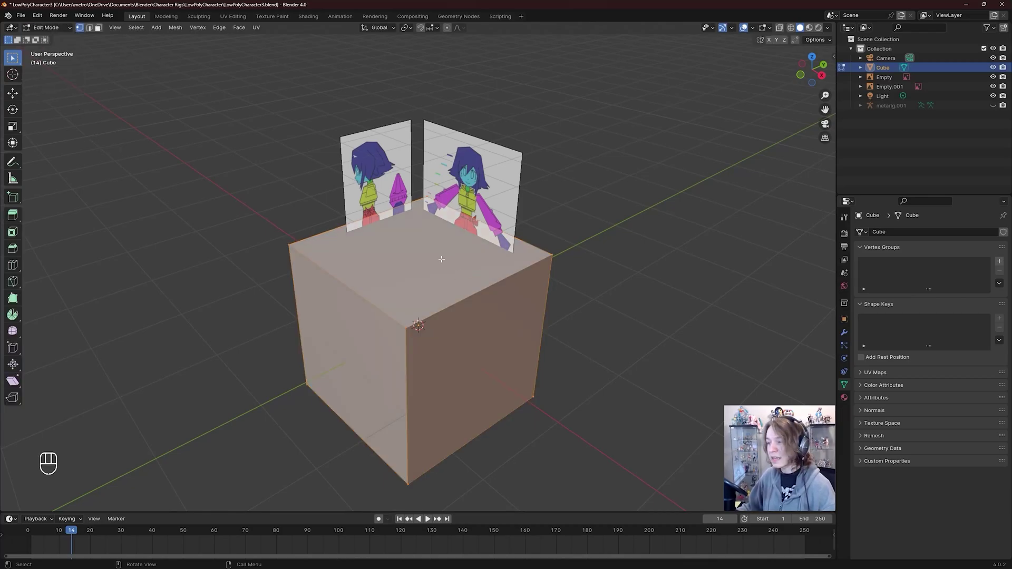
Toggle the cube repeatedly between Object Mode and Edit Mode, finishing in Edit Mode.
key("Tab")
key("Tab")
key("Tab")
key("Tab")
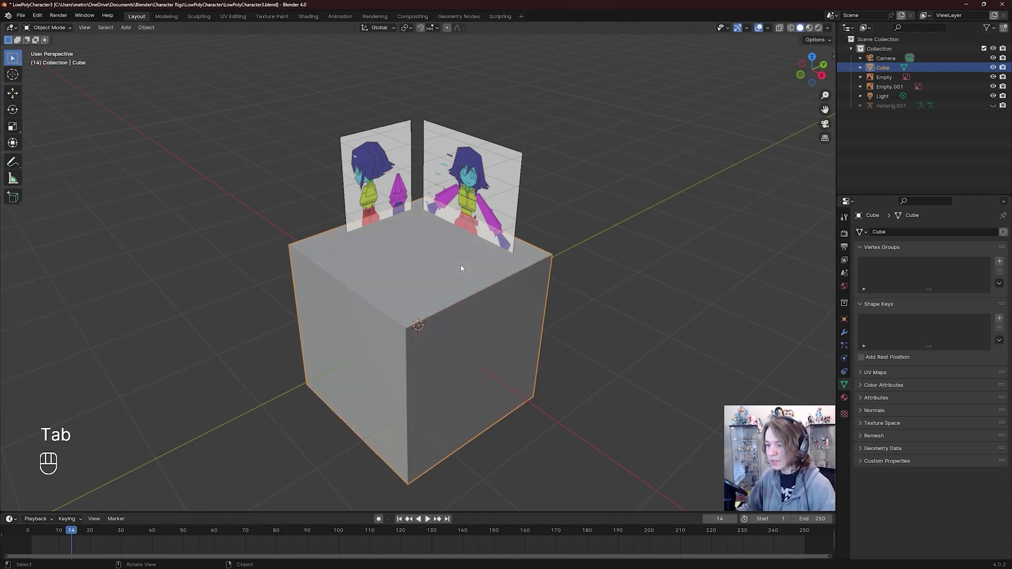
key("Tab")
key("Tab")
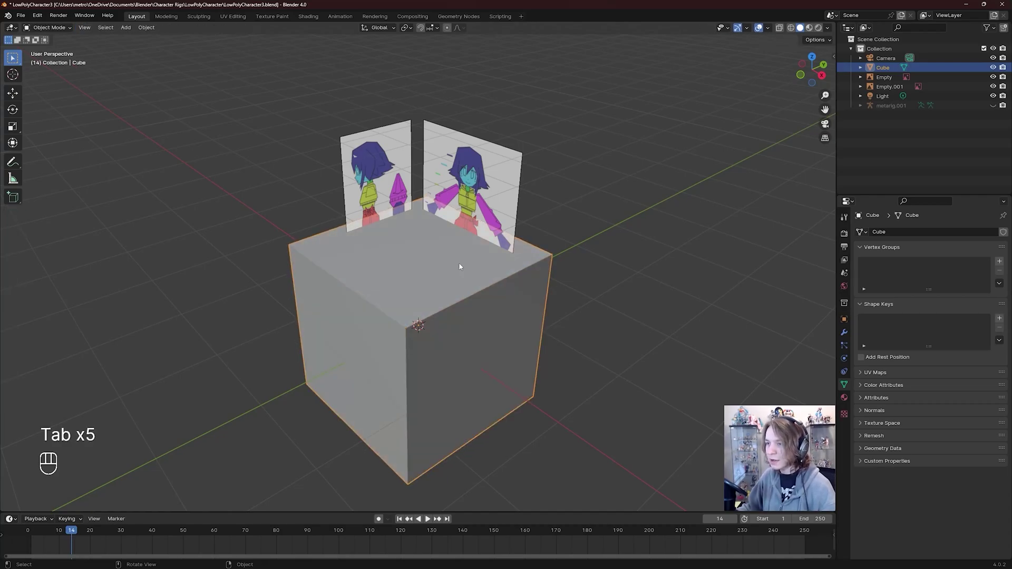
key("Tab")
key("Tab")
key("Tab")
key("Tab")
key("Tab")
key("Tab")
key("Tab")
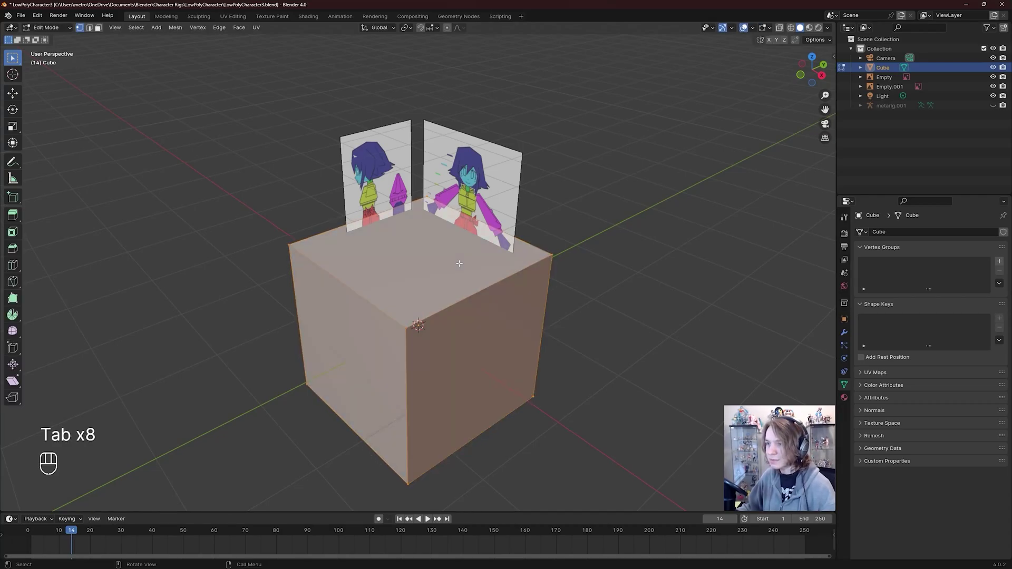
middle_click_drag(457, 263, 467, 269)
scroll(467, 270, "down", 3)
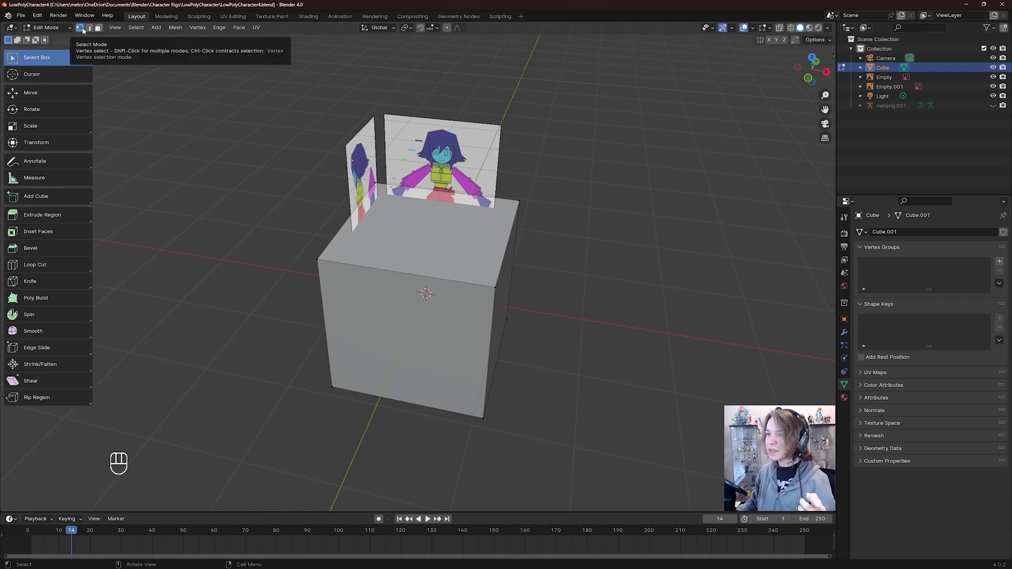
Try to move the vertex at the cube's nearest upper corner.
left_click(495, 287)
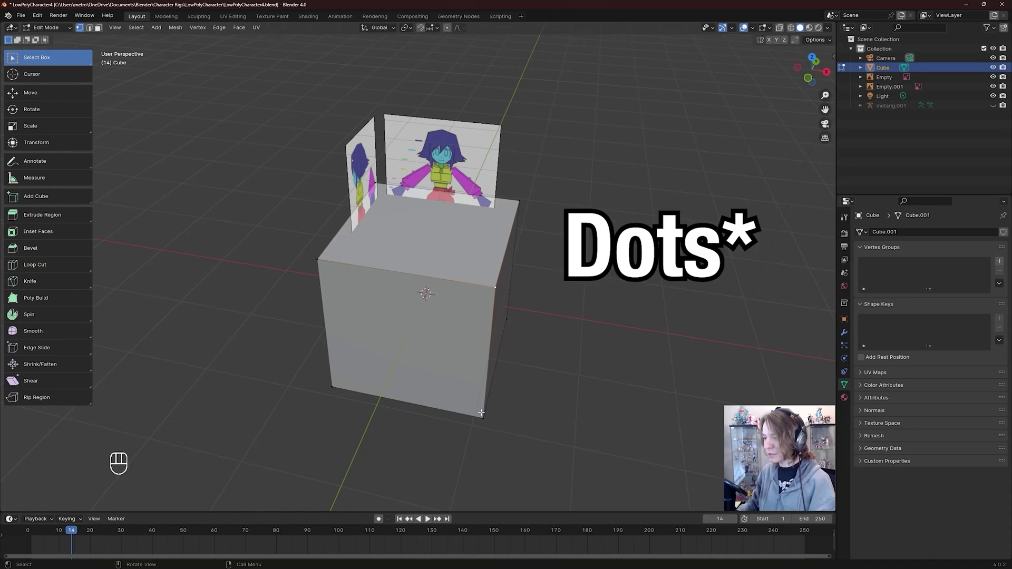
middle_click_drag(487, 376, 546, 263)
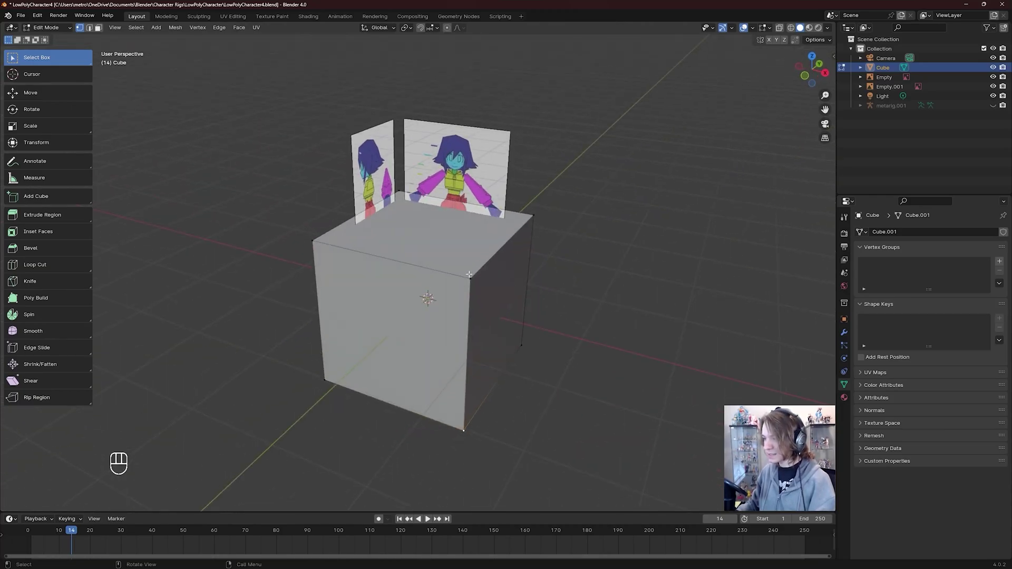
key("g")
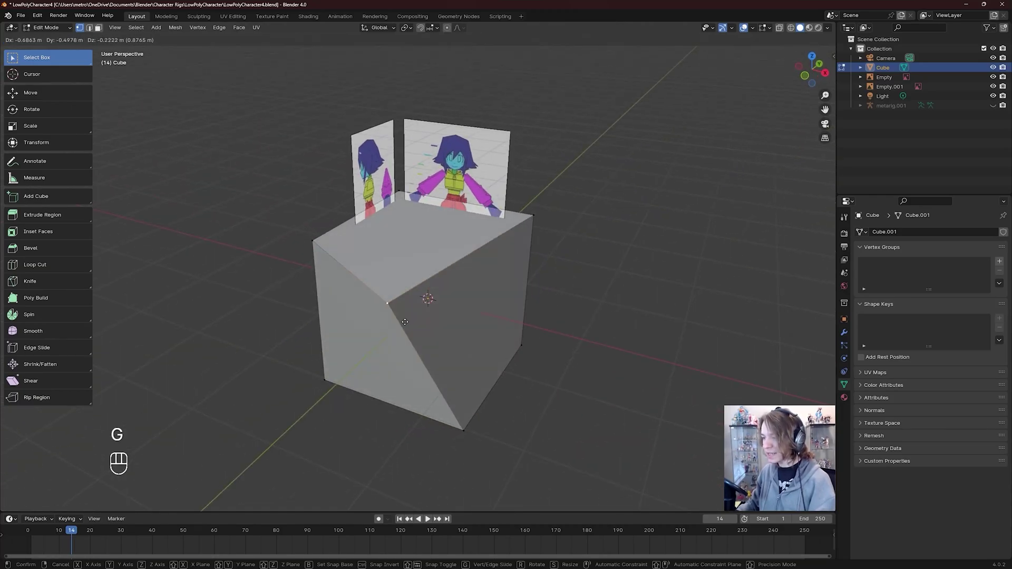
left_click(469, 275)
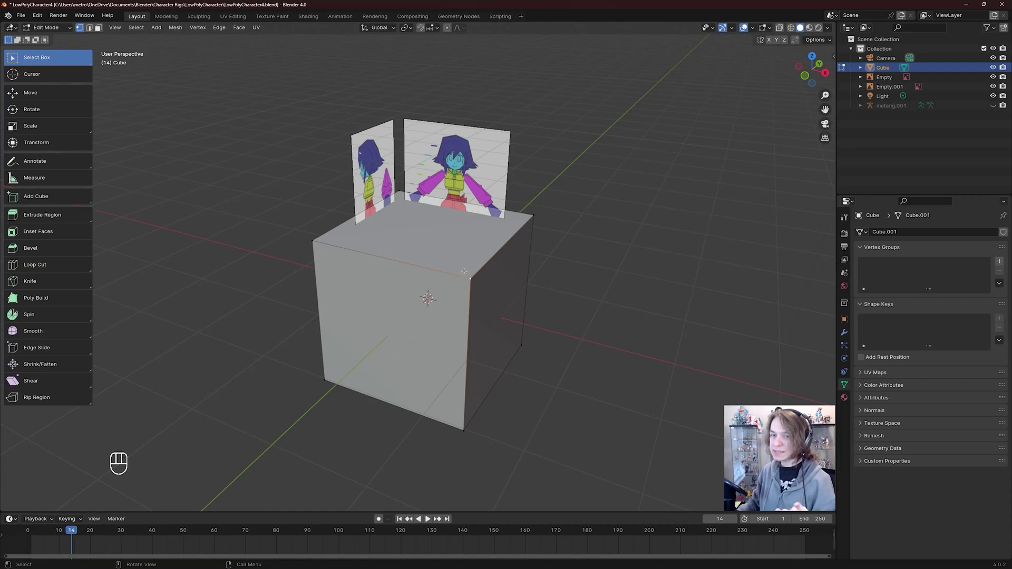
Try to move the rear upper corner vertex on the cube's +X side and undo the move.
left_click(532, 217)
key("g")
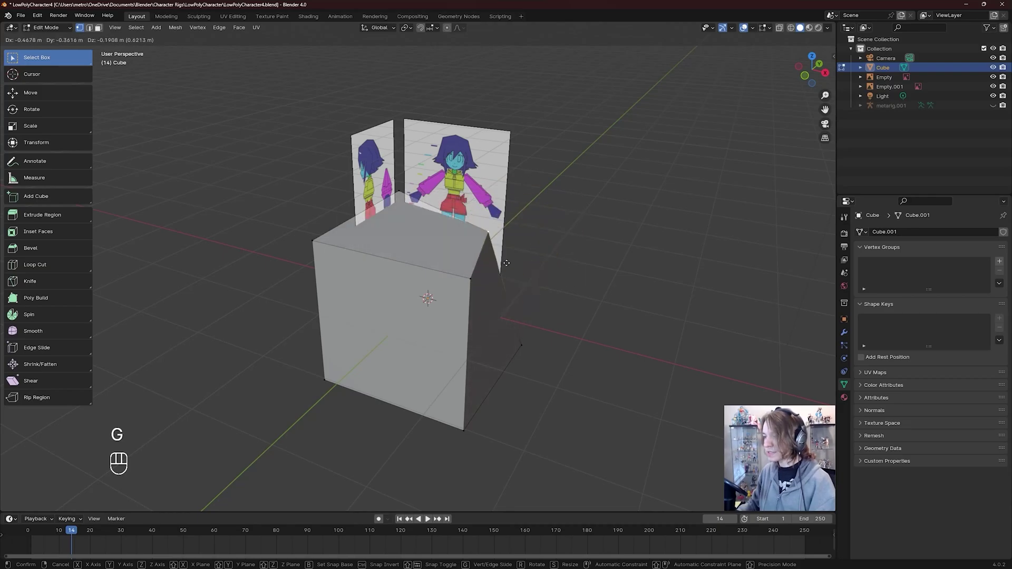
left_click(543, 272)
key("ctrl+z")
middle_click_drag(544, 272, 578, 285)
middle_click_drag(522, 267, 505, 263)
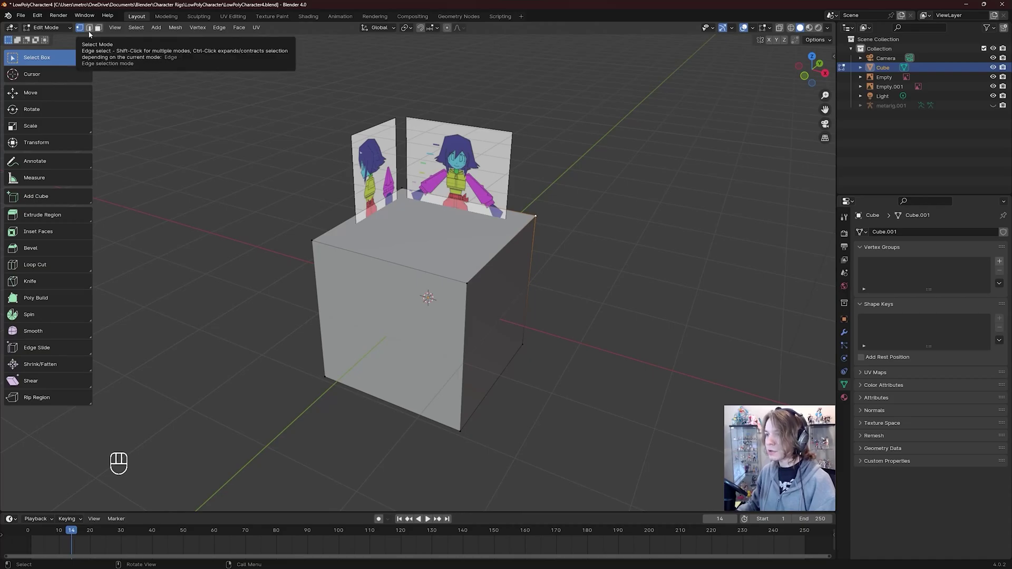
Switch to edge selection, try to move the cube's upper +X edge, and undo the move.
left_click(89, 30)
middle_click_drag(408, 274, 462, 277)
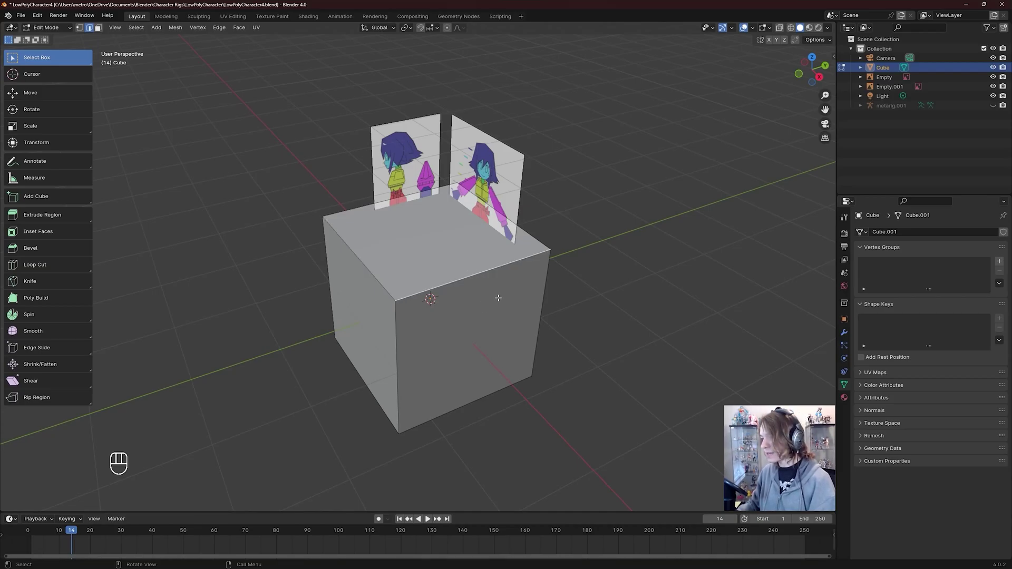
key("g")
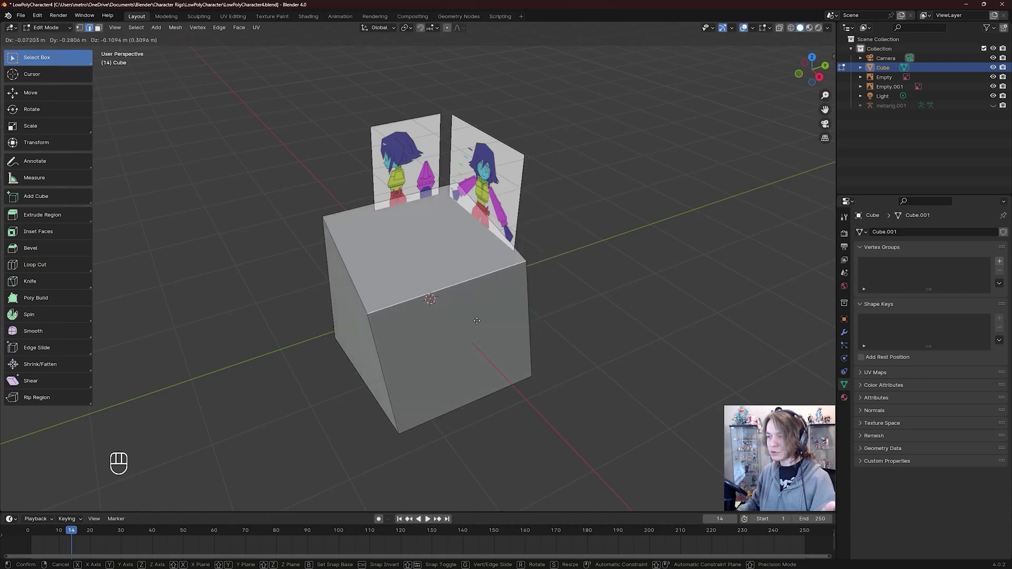
left_click(515, 292)
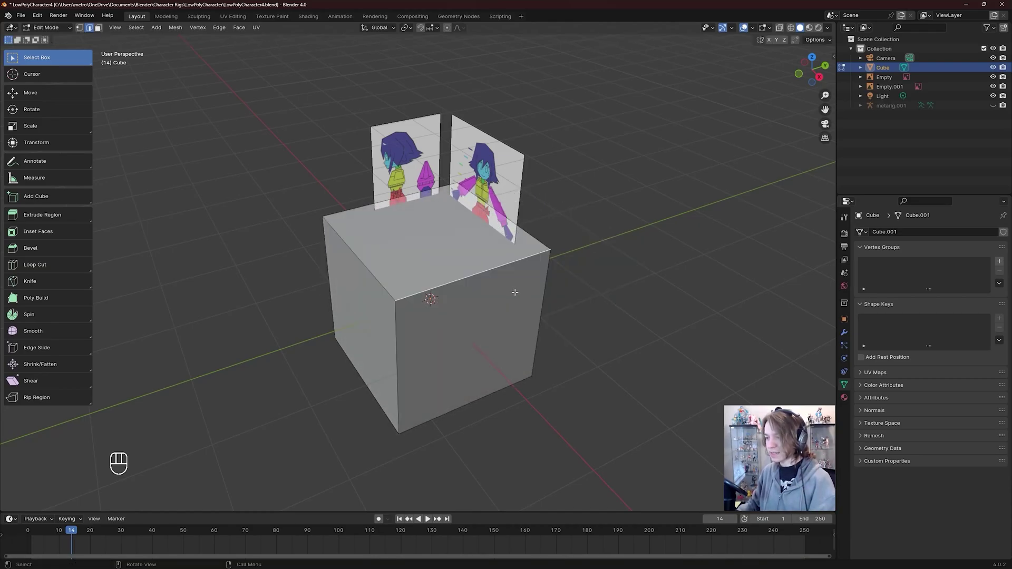
key("g")
left_click(431, 307)
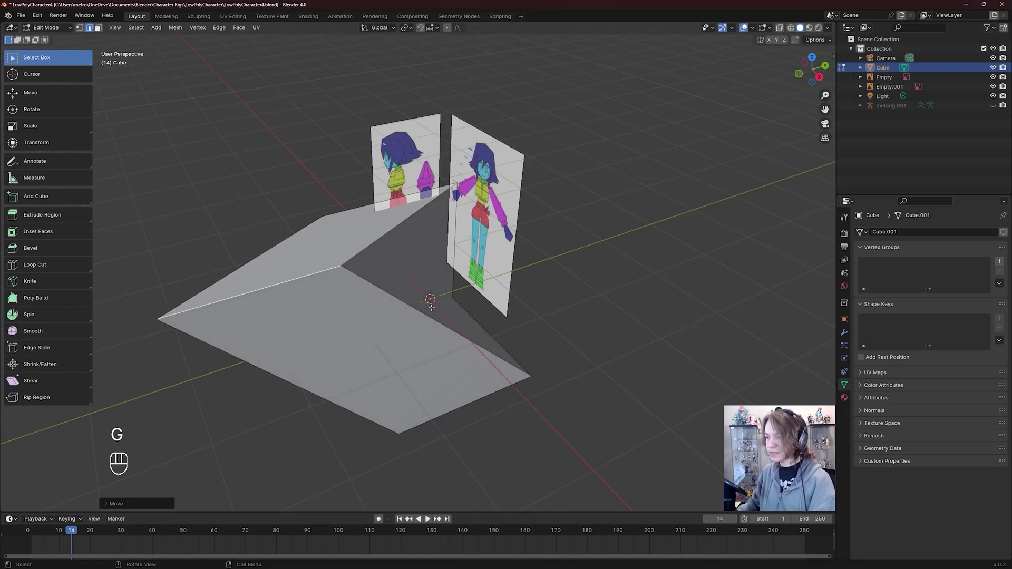
key("ctrl+z")
middle_click_drag(427, 297, 476, 293)
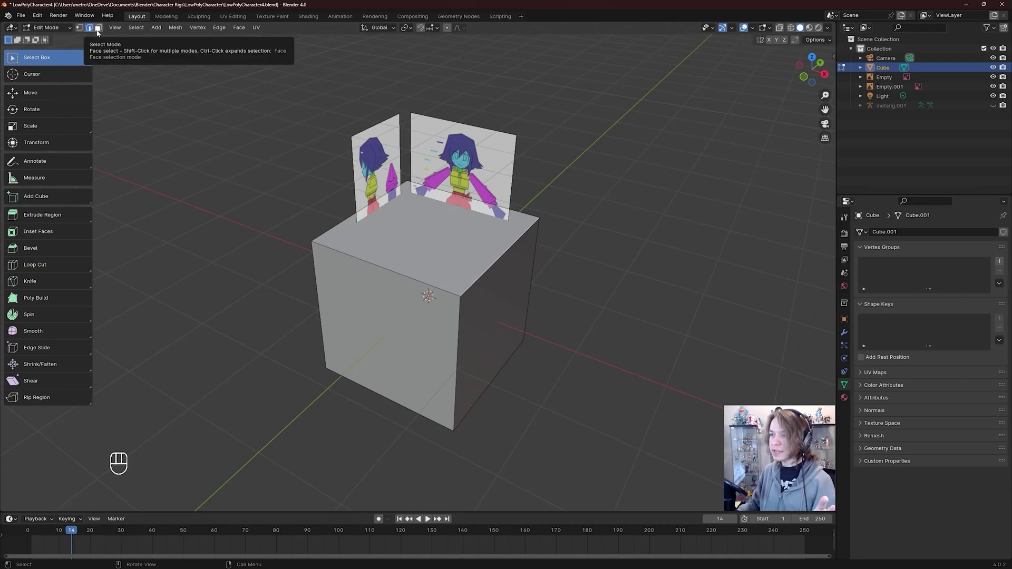
Switch to face selection and select individual faces of the cube one after another.
left_click(97, 29)
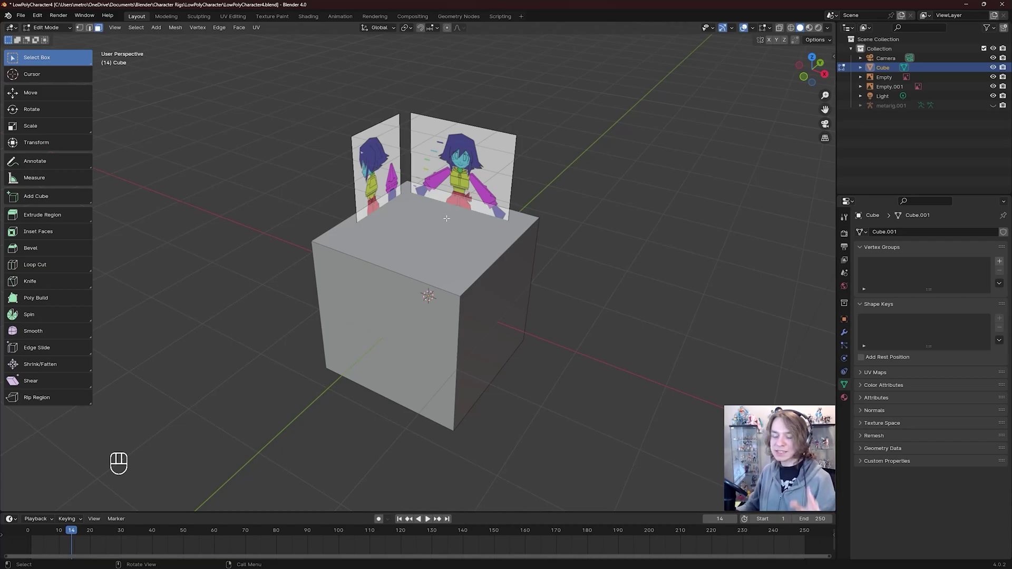
left_click(460, 254)
left_click(468, 321)
left_click(465, 244)
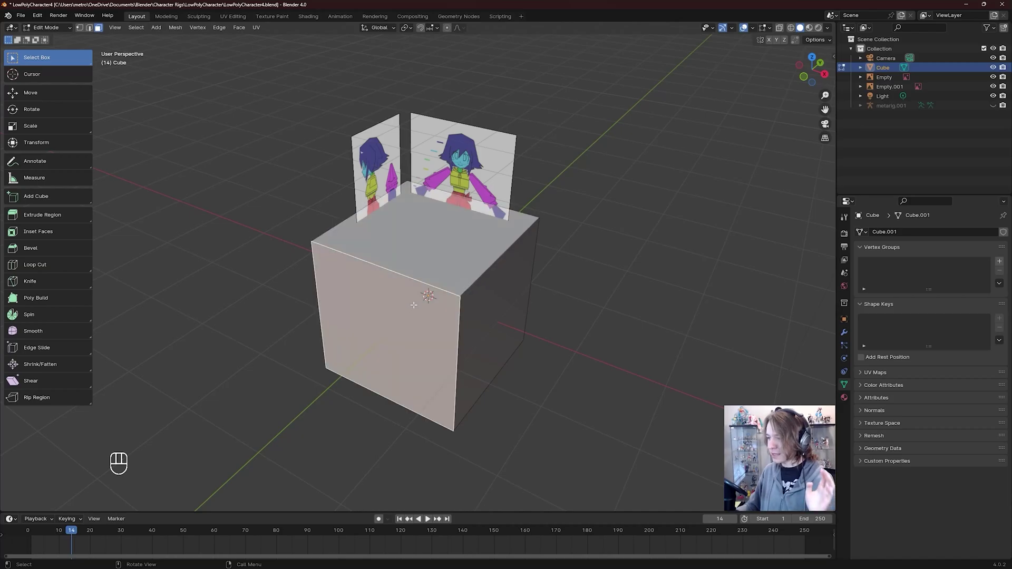
left_click(442, 259)
Try to move and rotate the cube's front face and undo the change.
middle_click_drag(497, 281, 421, 300)
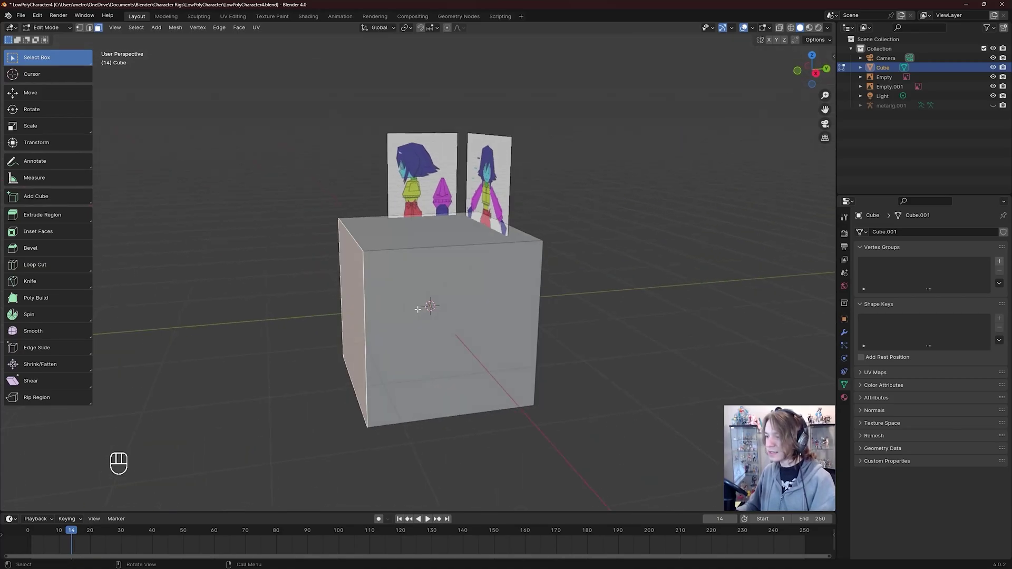
key("g")
key("r")
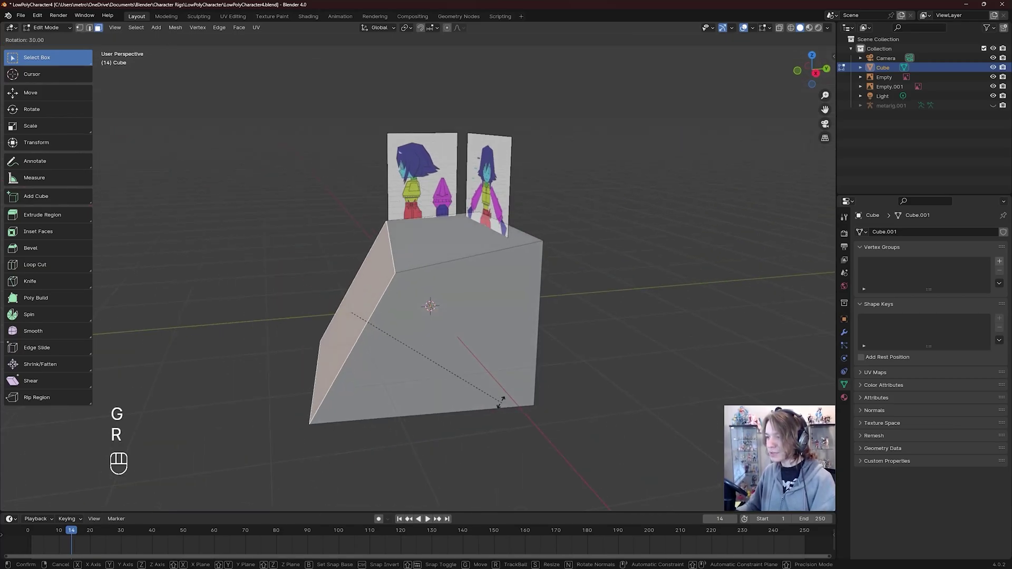
left_click(449, 223)
key("ctrl+z")
middle_click_drag(453, 296, 480, 303)
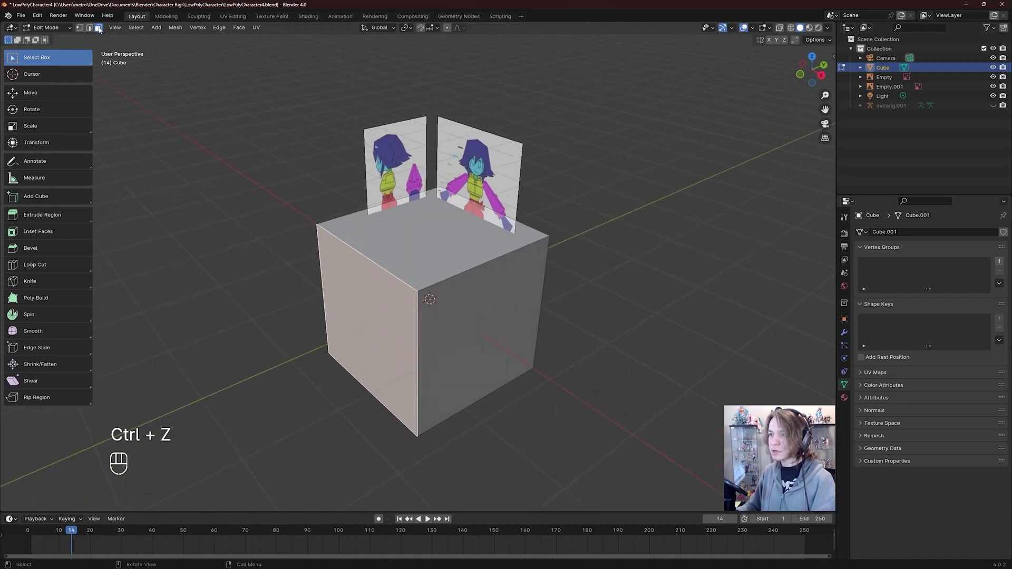
Switch to vertex selection, try to move the nearest upper corner vertex, and undo it.
left_click(79, 27)
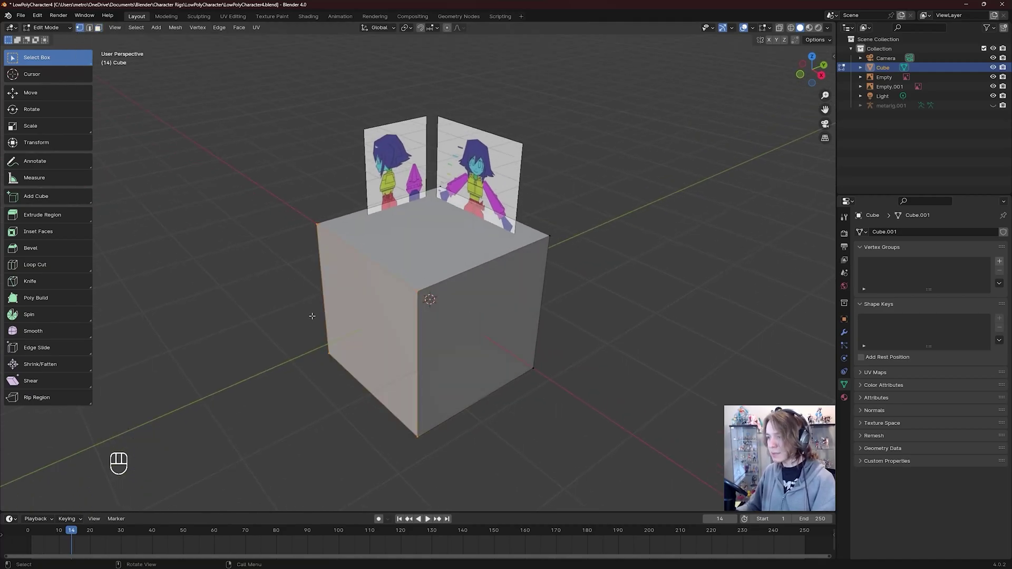
key("g")
key("ctrl+z")
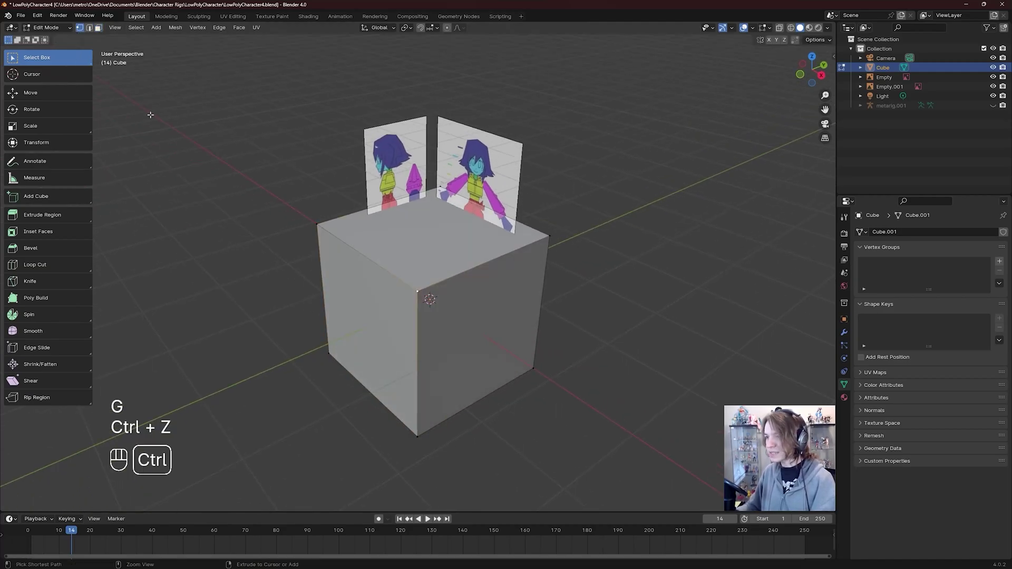
Switch to edge selection, try to move the cube's upper front edge, and undo it.
left_click(90, 28)
left_click(360, 258)
key("g")
key("ctrl+z")
In face selection, select the cube's top and +X side faces together, try to move them, and undo the move.
left_click(98, 28)
left_click(469, 236)
left_click(486, 301, "shift")
left_click(486, 309, "shift")
left_click(475, 304, "shift")
key("g")
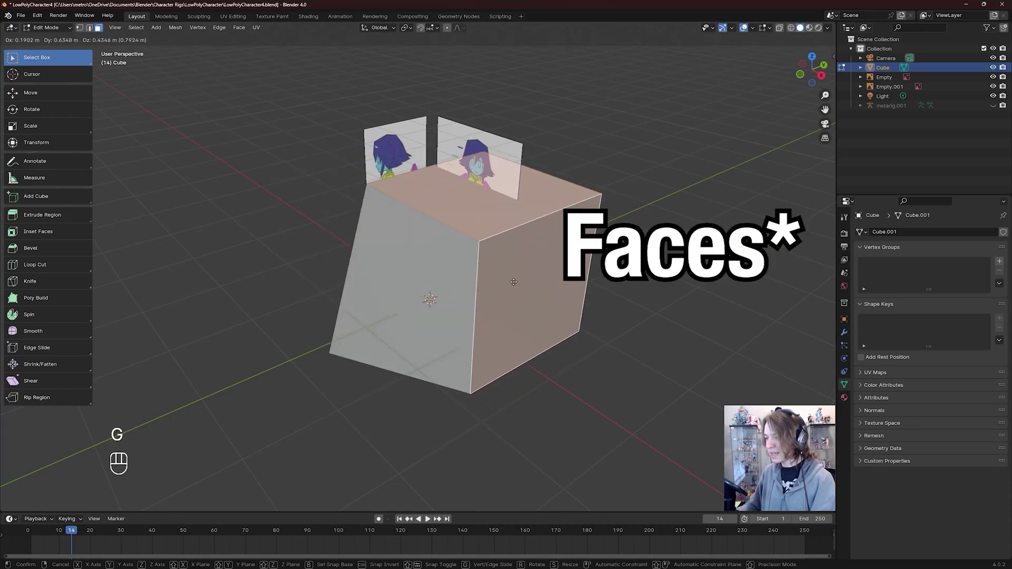
key("ctrl+z")
middle_click_drag(492, 302, 463, 296)
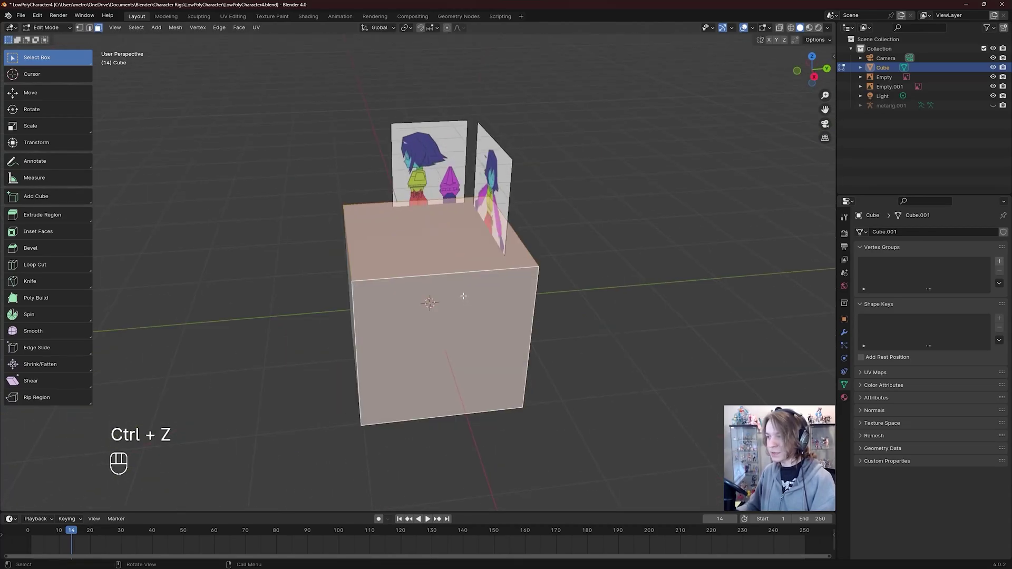
Set the mesh selection mode back to vertices.
left_click(79, 28)
middle_click_drag(276, 178, 417, 232)
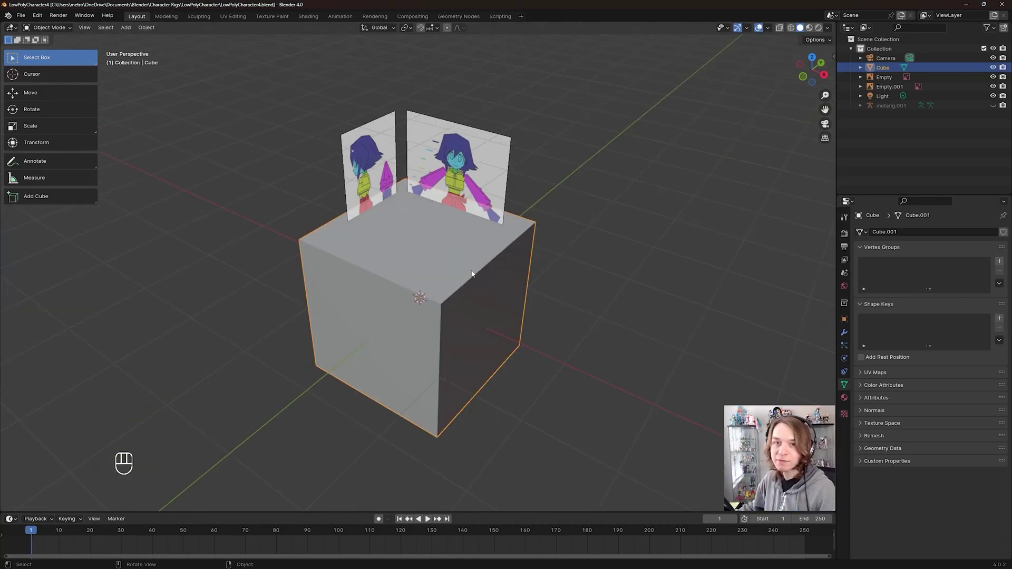
Toggle the cube repeatedly between Object Mode and Edit Mode to compare their available tools, finishing in Edit Mode.
middle_click_drag(472, 273, 431, 266)
key("Tab")
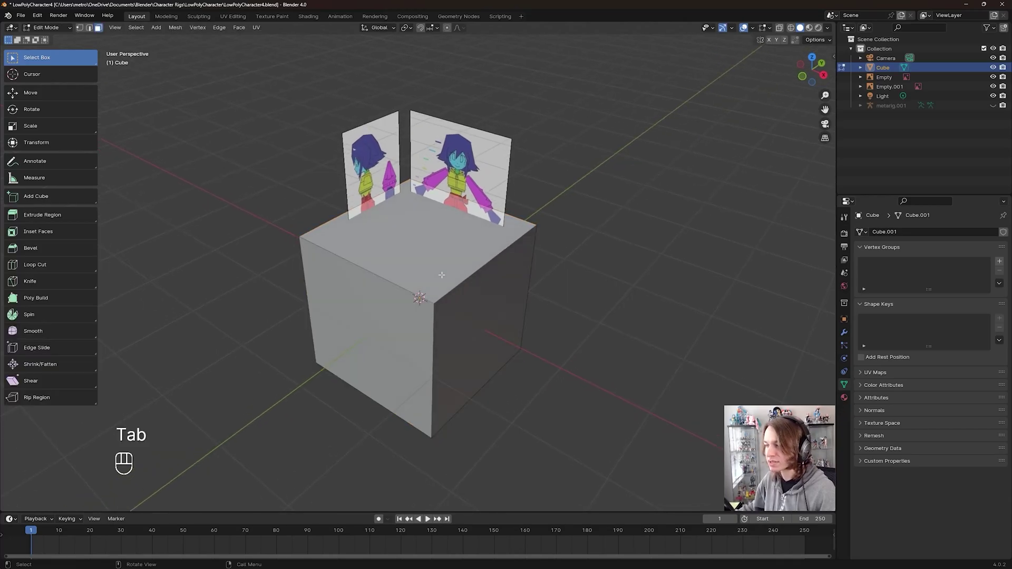
key("Tab")
key("Tab")
key("Tab")
key("Tab")
key("Tab")
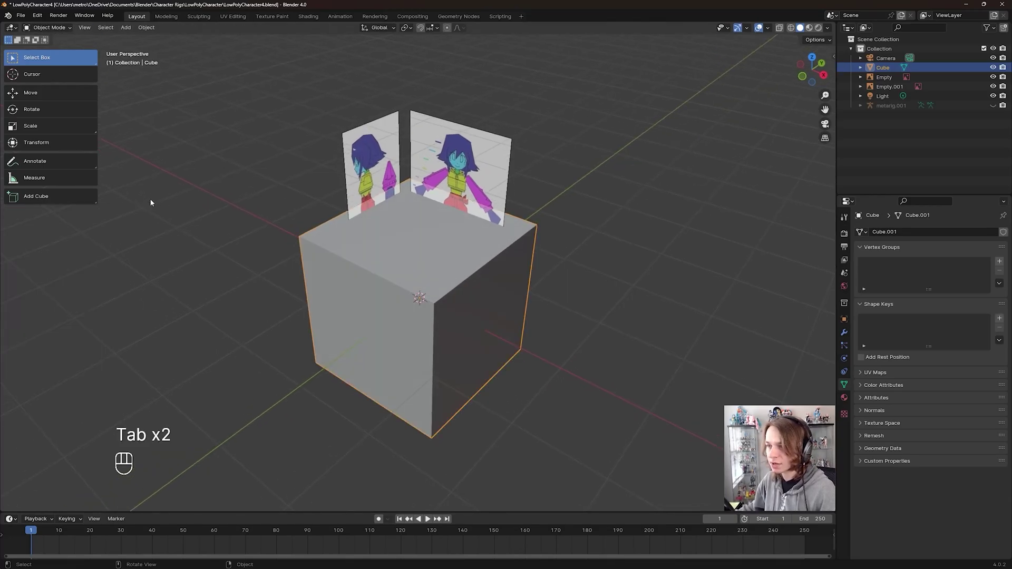
key("Tab")
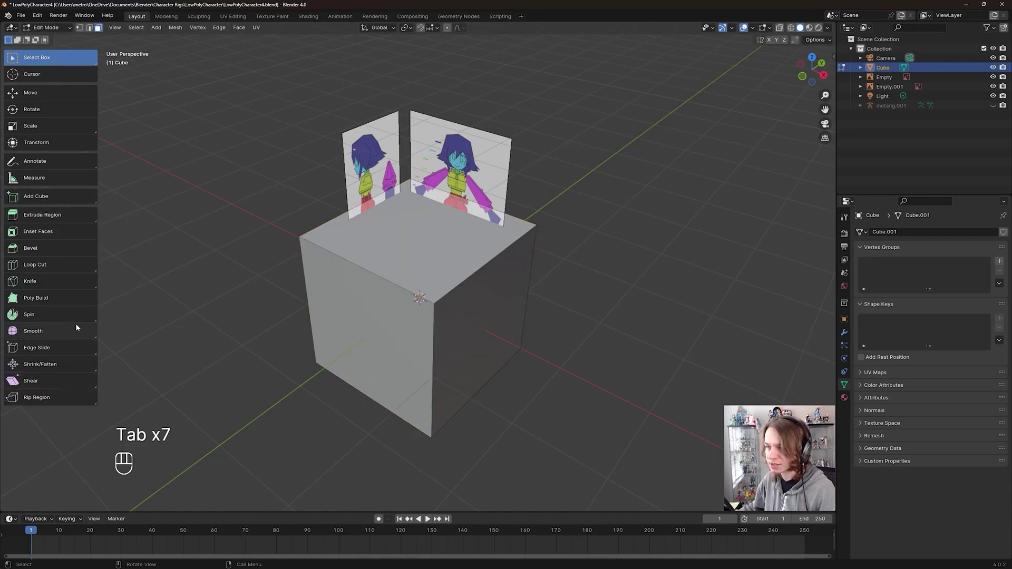
Widen the tool list slightly, and switch the cube out of Edit Mode and back into it.
mouse_move(100, 216)
left_mouse_down()
mouse_move(199, 216)
mouse_move(23, 216)
mouse_move(116, 216)
left_mouse_up()
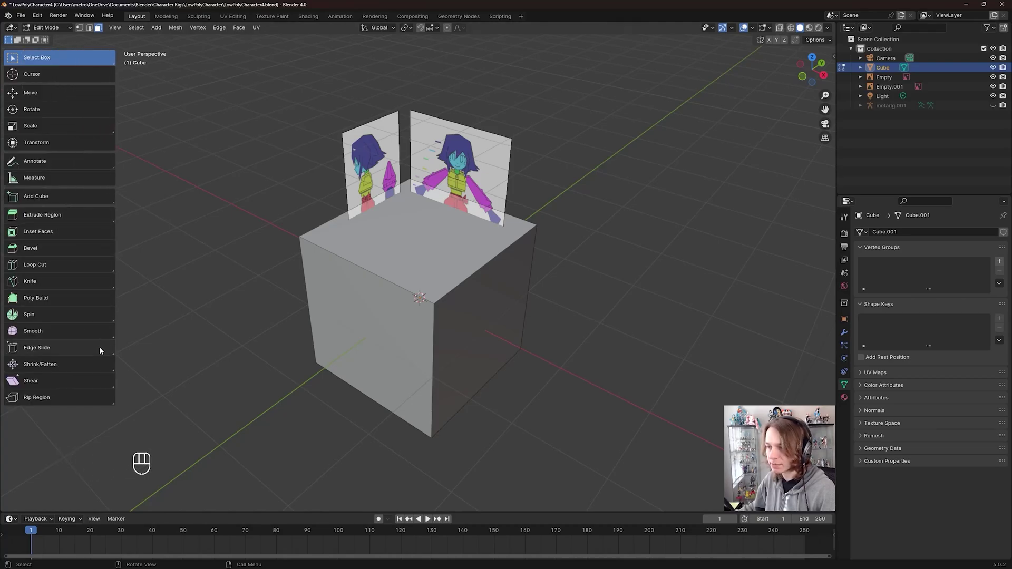
middle_click_drag(489, 263, 460, 259)
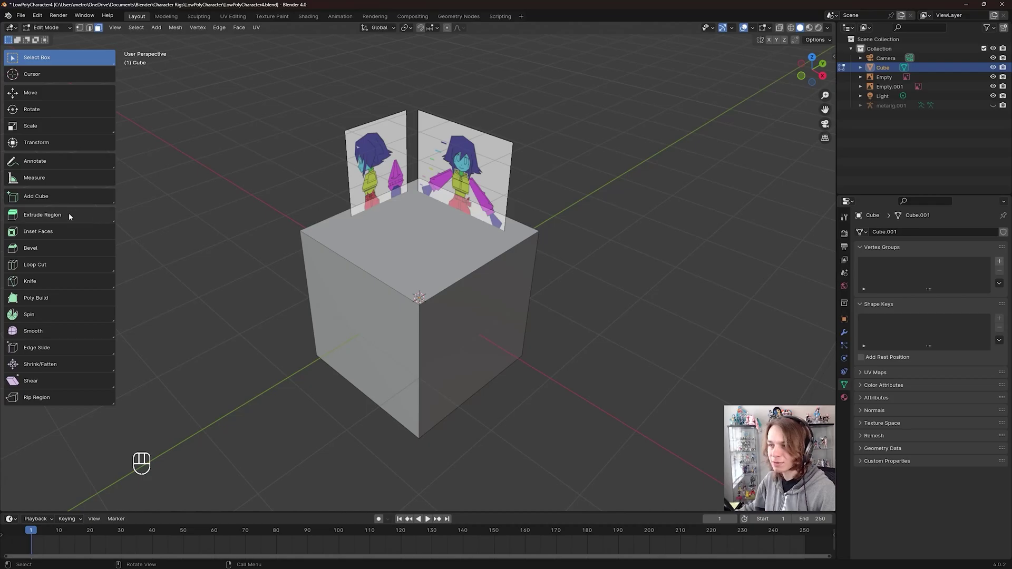
key("Tab")
key("Tab")
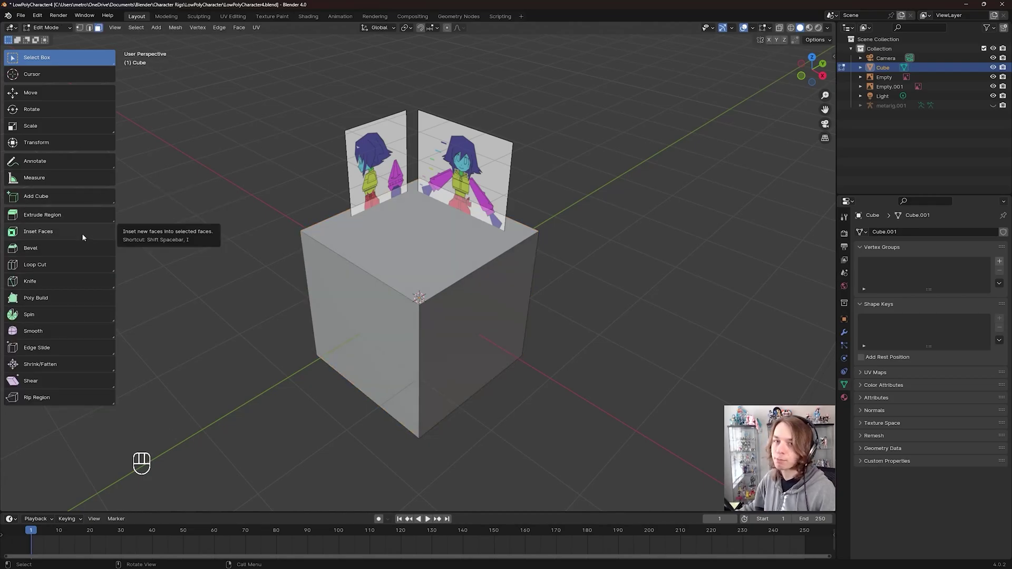
Cycle the selection tool through Circle and Lasso back to Select Box, and clear the face selection by box-selecting empty space.
middle_click_drag(202, 174, 214, 186)
scroll(213, 186, "down", 2)
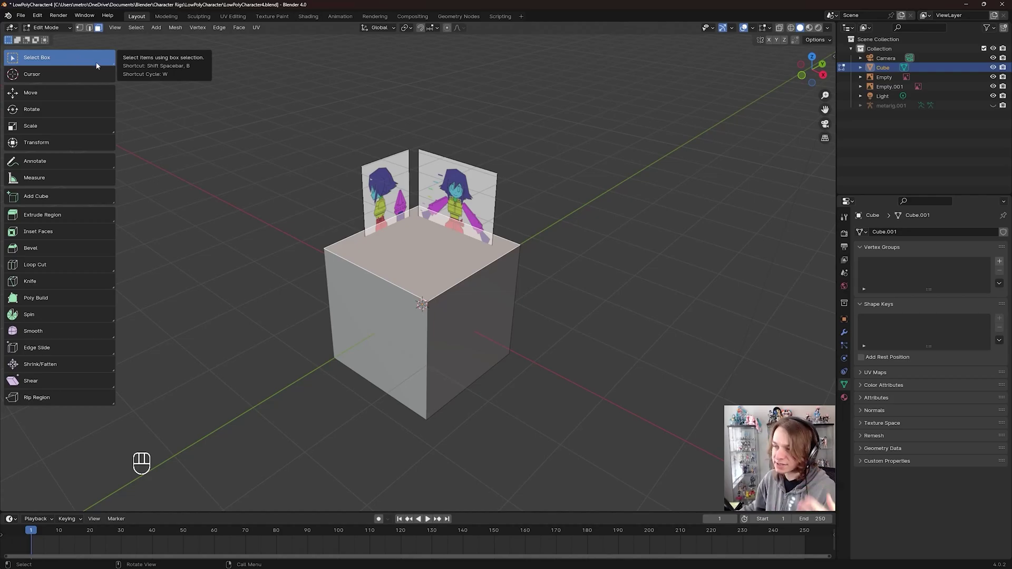
middle_click_drag(96, 61, 93, 65)
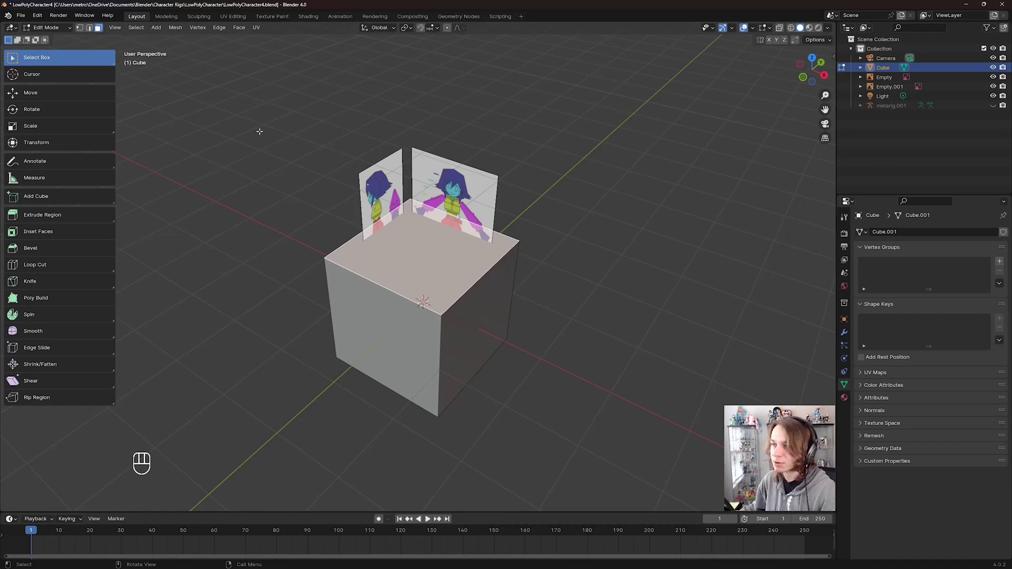
key("w")
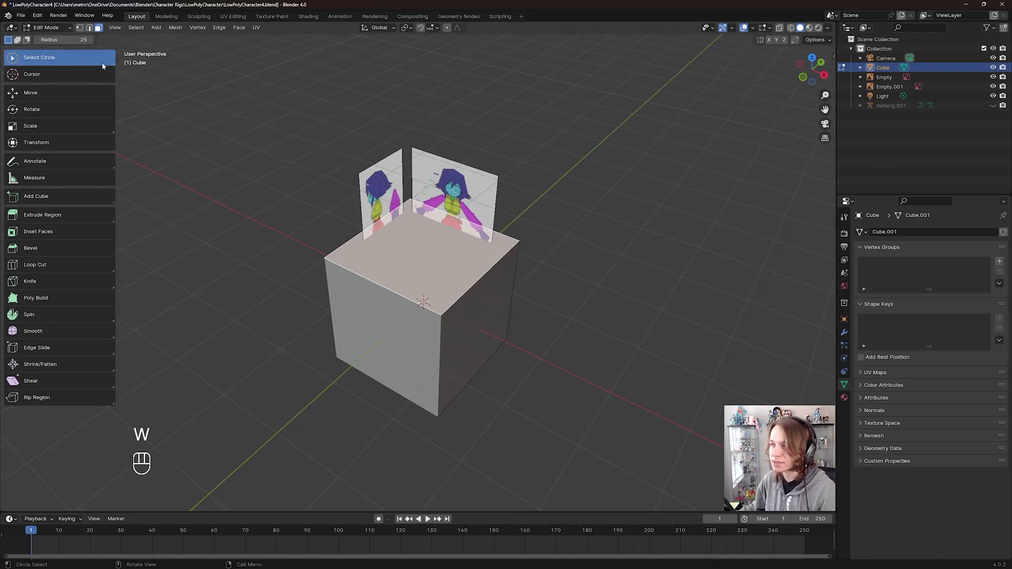
key("w")
mouse_move(272, 117)
left_mouse_down()
mouse_move(377, 134)
mouse_move(469, 213)
mouse_move(590, 177)
left_mouse_up()
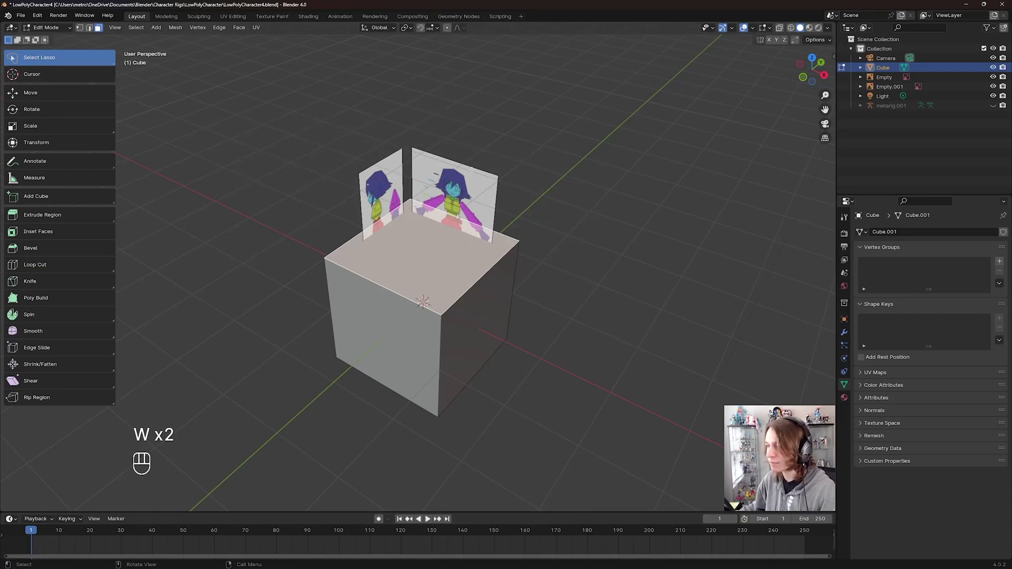
key("w")
key("w")
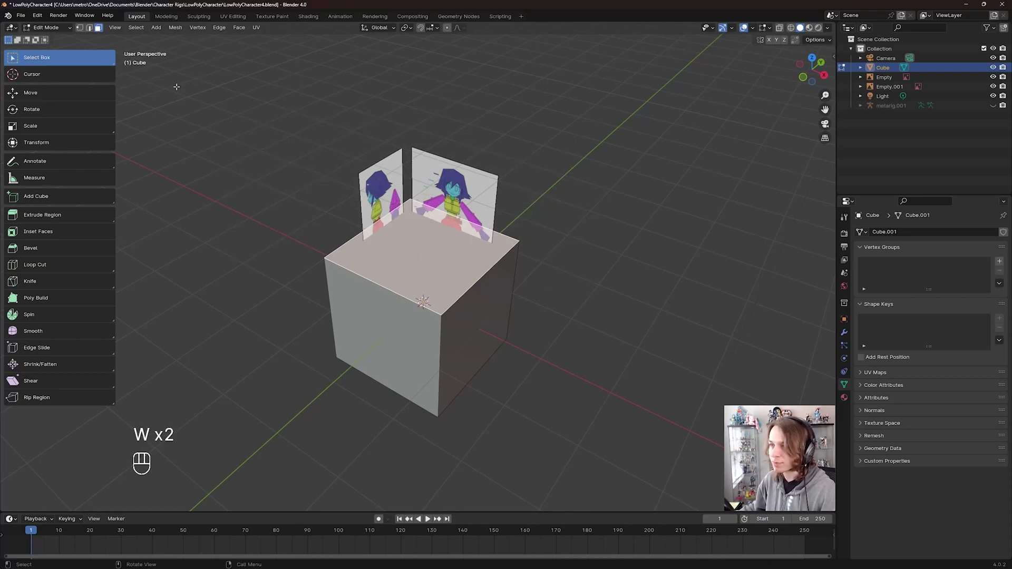
left_click_drag(202, 94, 427, 177)
left_click_drag(181, 69, 325, 99)
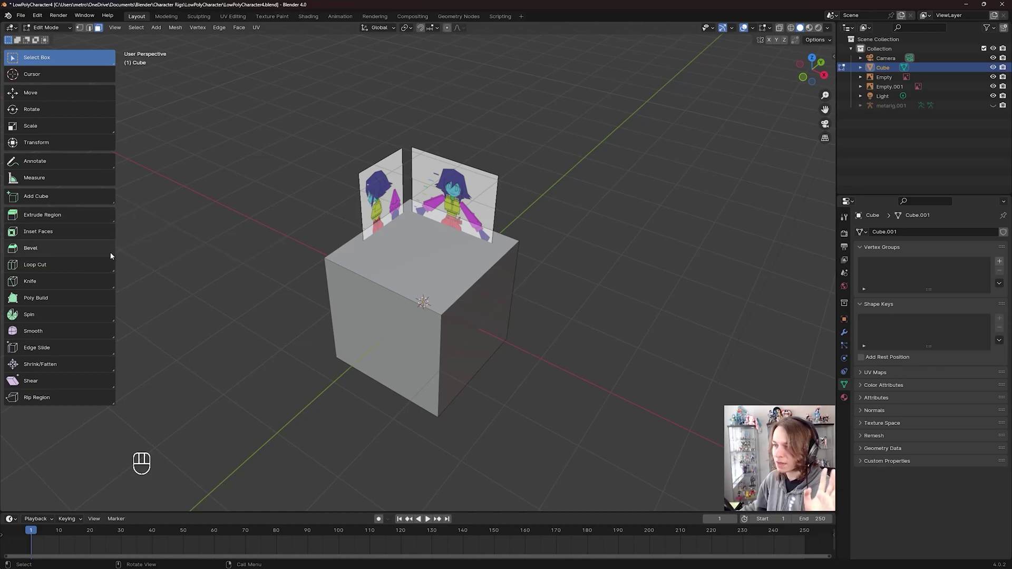
Try a single vertical Loop Cut running over the cube's top and down its -Y face, and undo it.
left_click(95, 265)
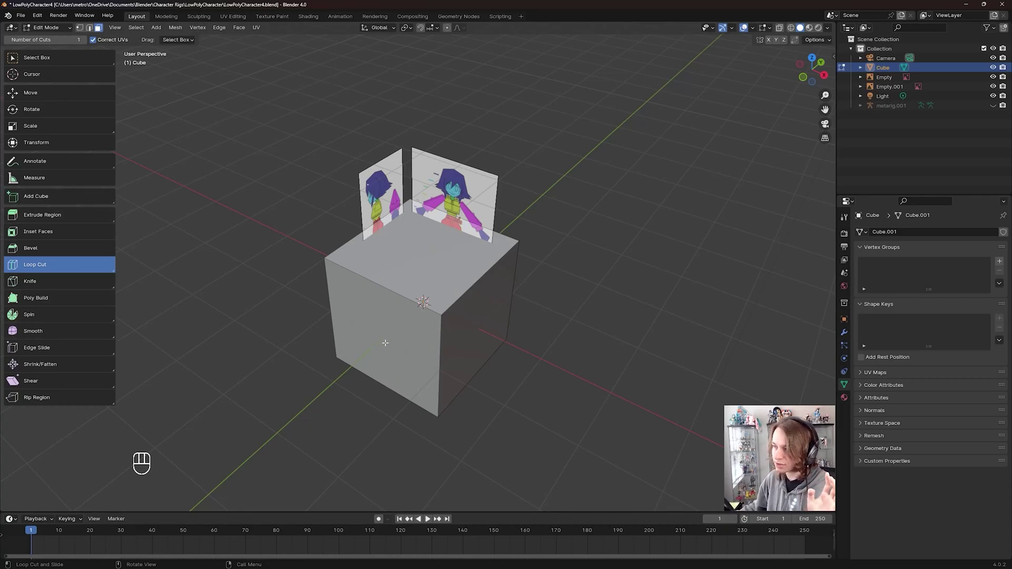
middle_click_drag(316, 310, 336, 307)
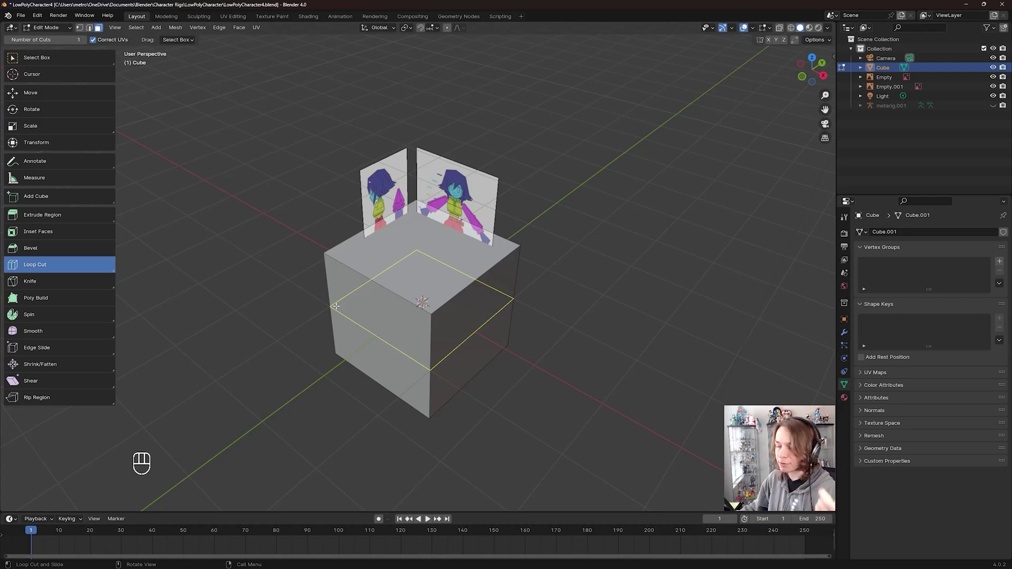
mouse_move(368, 290)
left_mouse_down()
mouse_move(418, 298)
mouse_move(345, 278)
mouse_move(416, 296)
mouse_move(350, 278)
mouse_move(367, 279)
left_mouse_up()
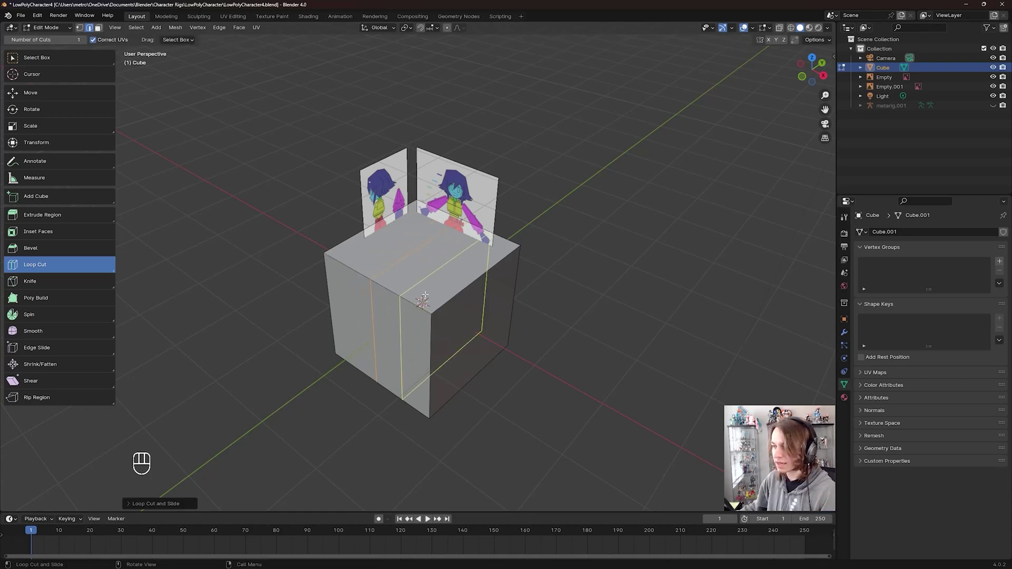
key("ctrl+z")
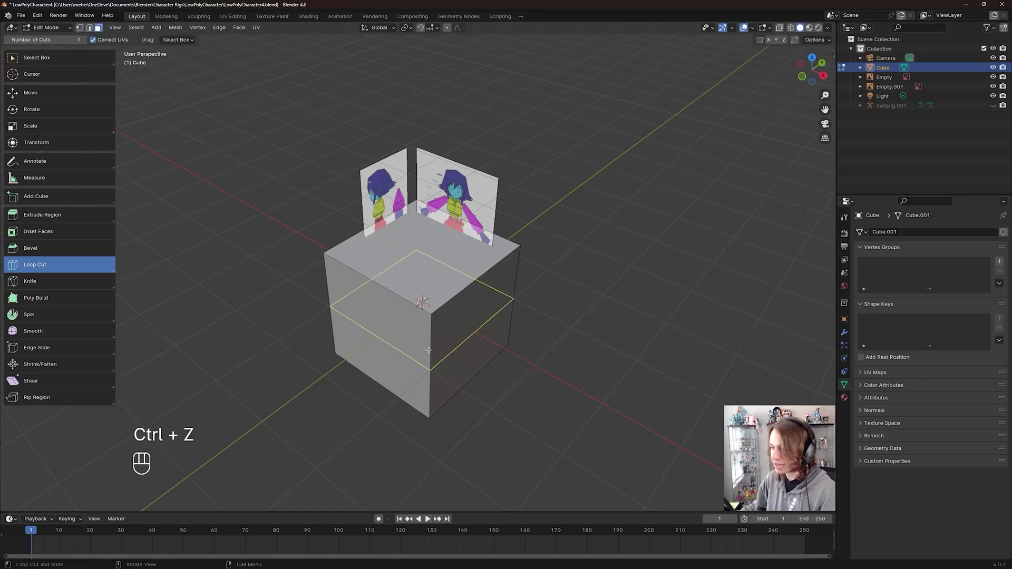
Try a horizontal Loop Cut around the cube's sides, inspect it from around the cube, and undo it.
mouse_move(429, 350)
left_mouse_down()
mouse_move(433, 295)
mouse_move(436, 355)
mouse_move(437, 339)
left_mouse_up()
middle_click_drag(559, 323, 422, 299)
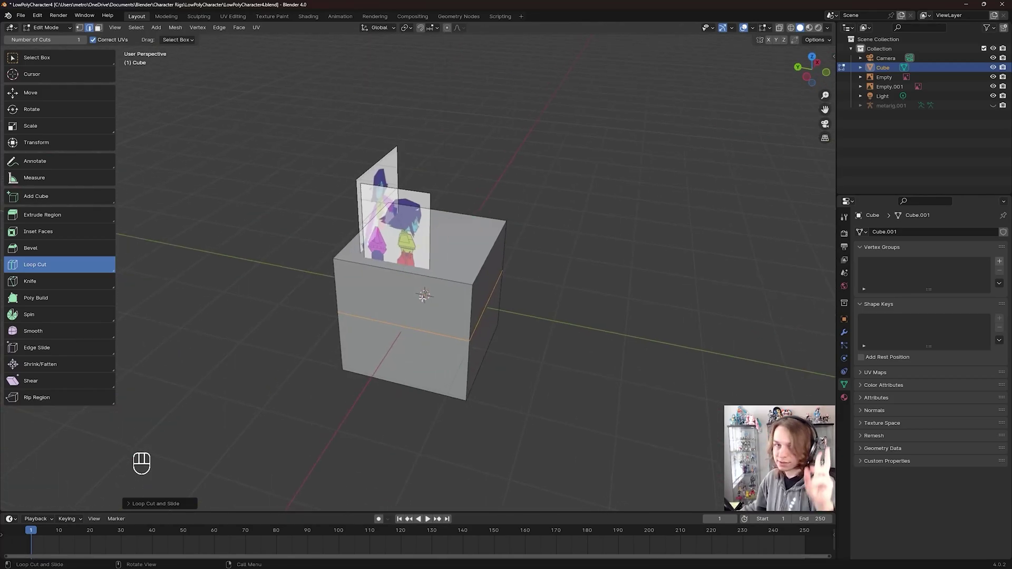
middle_click_drag(508, 305, 368, 316)
key("ctrl+z")
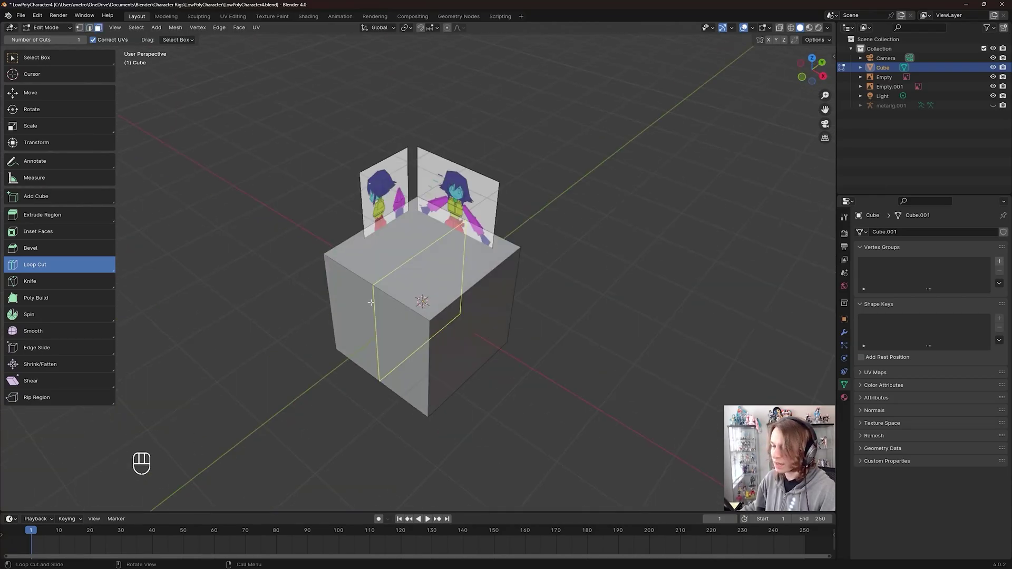
Select the cube's top face and bevel its surrounding edges with a single segment.
left_click(100, 248)
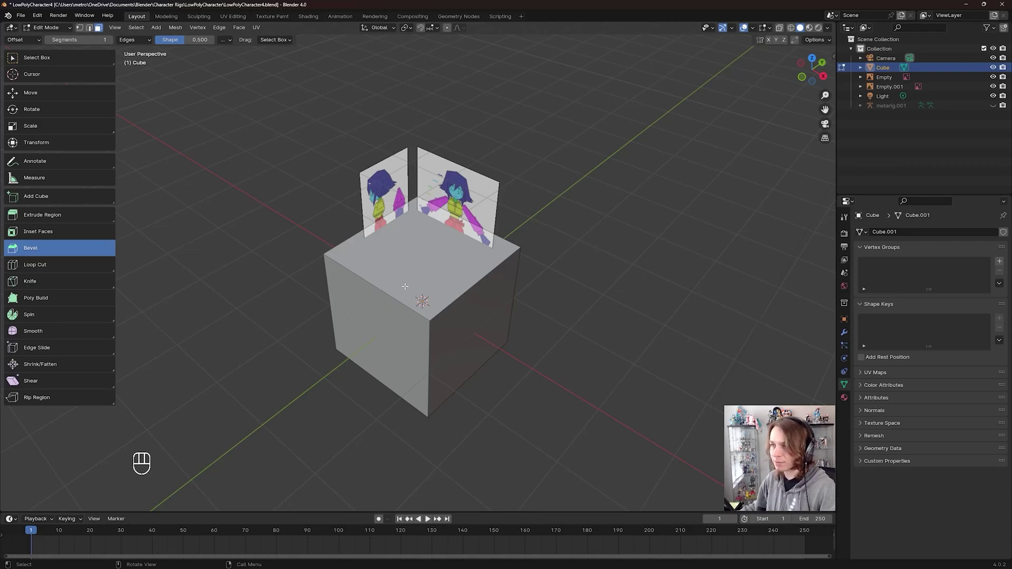
key("w")
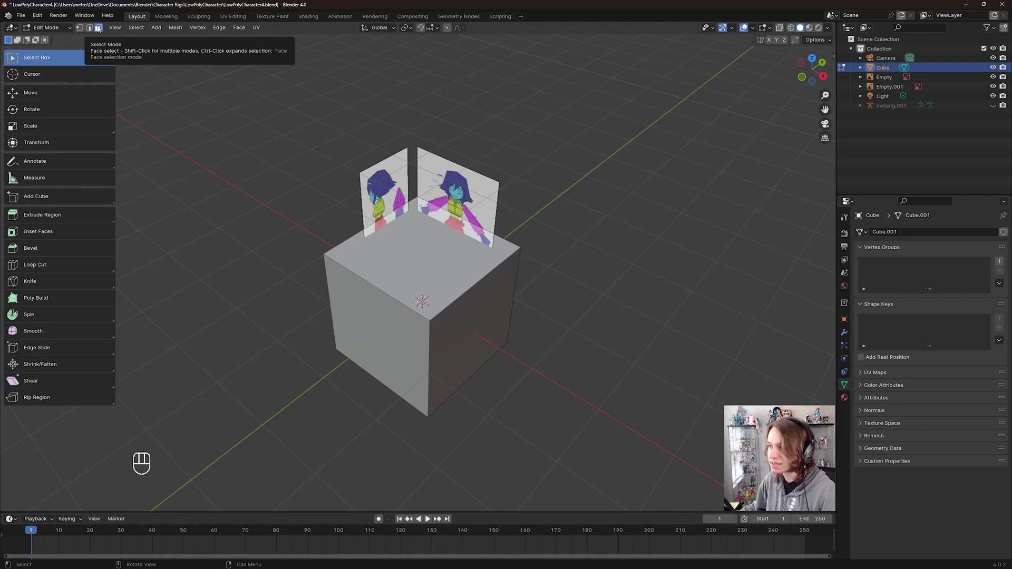
left_click(412, 256)
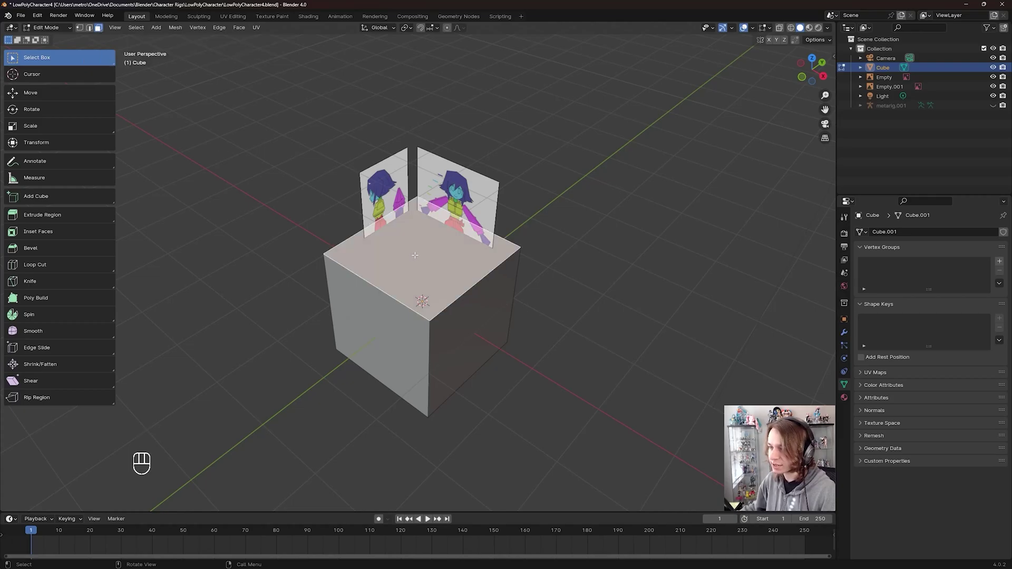
left_click(82, 253)
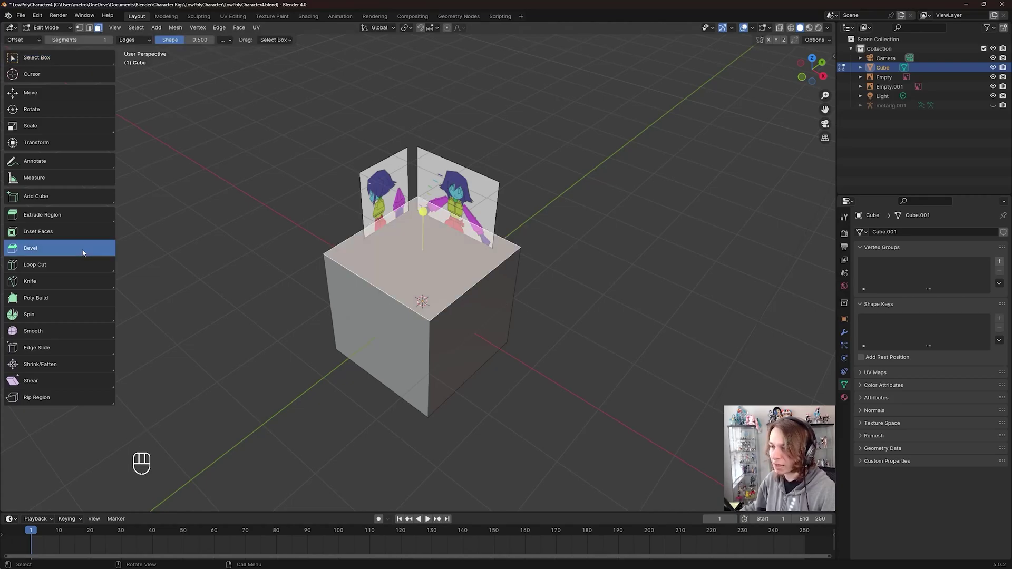
middle_click_drag(253, 312, 311, 304)
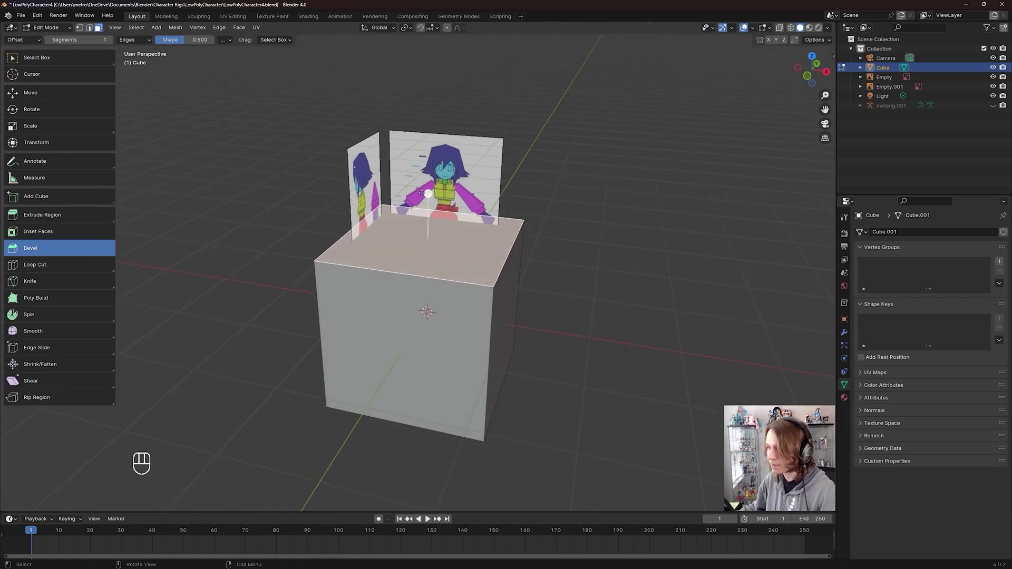
left_click_drag(427, 195, 456, 188)
middle_click_drag(516, 216, 575, 249)
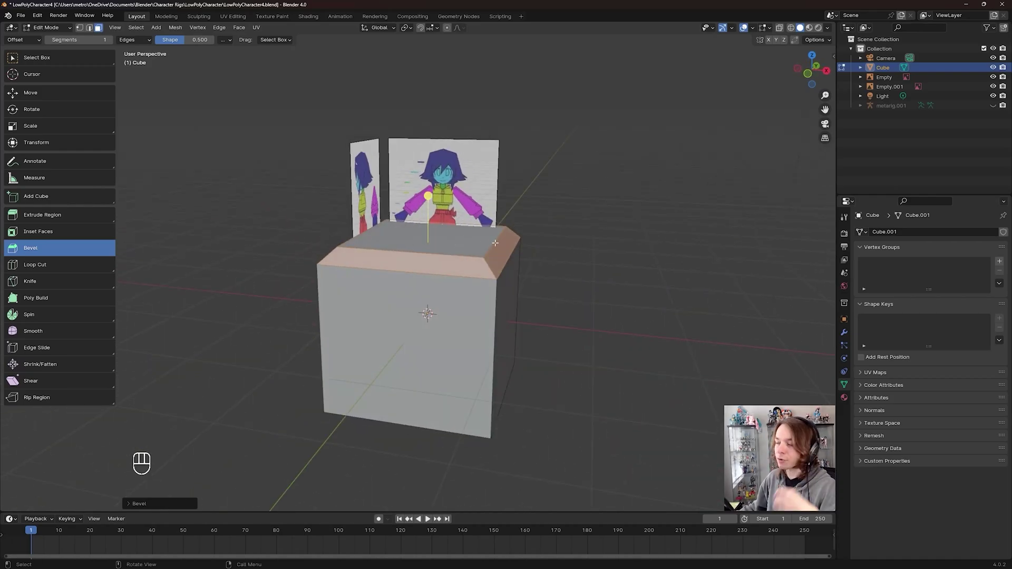
Examine the front and side character reference images up close, and compare their shapes with the cube's bevelled top.
scroll(495, 243, "up", 3)
scroll(466, 260, "up", 3, "shift")
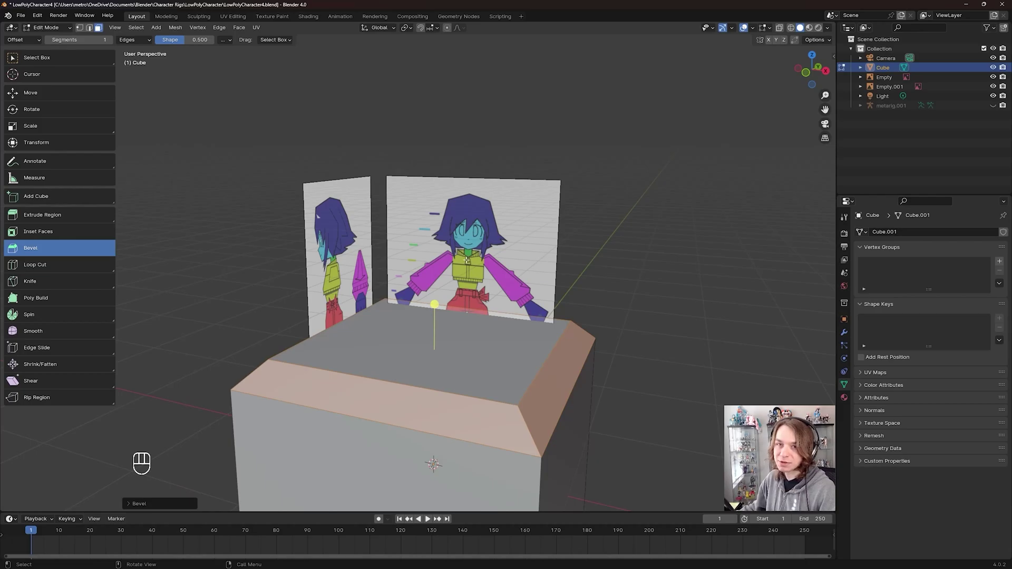
scroll(555, 272, "up", 6)
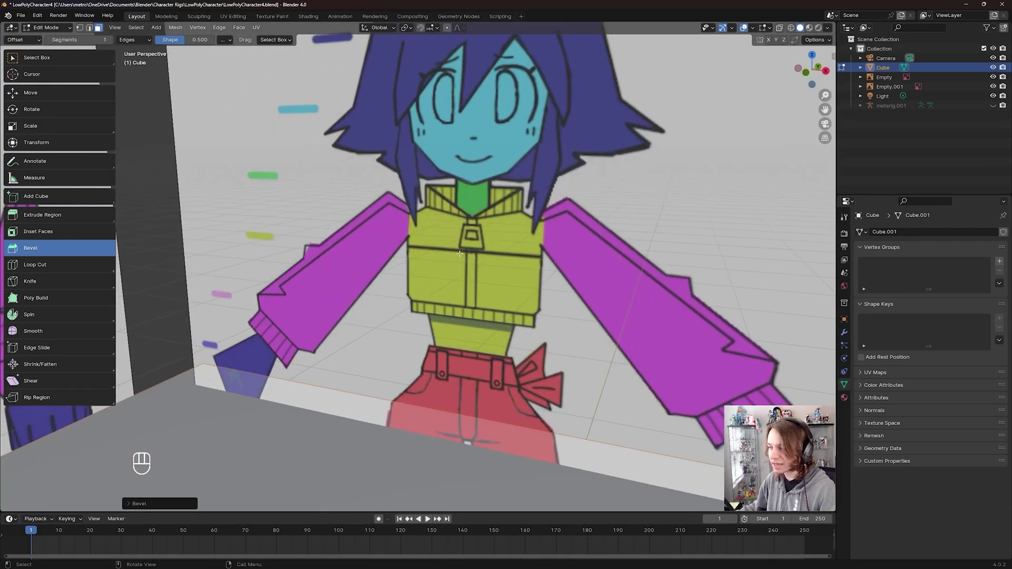
middle_click_drag(460, 254, 475, 256)
scroll(476, 256, "up", 2, "shift")
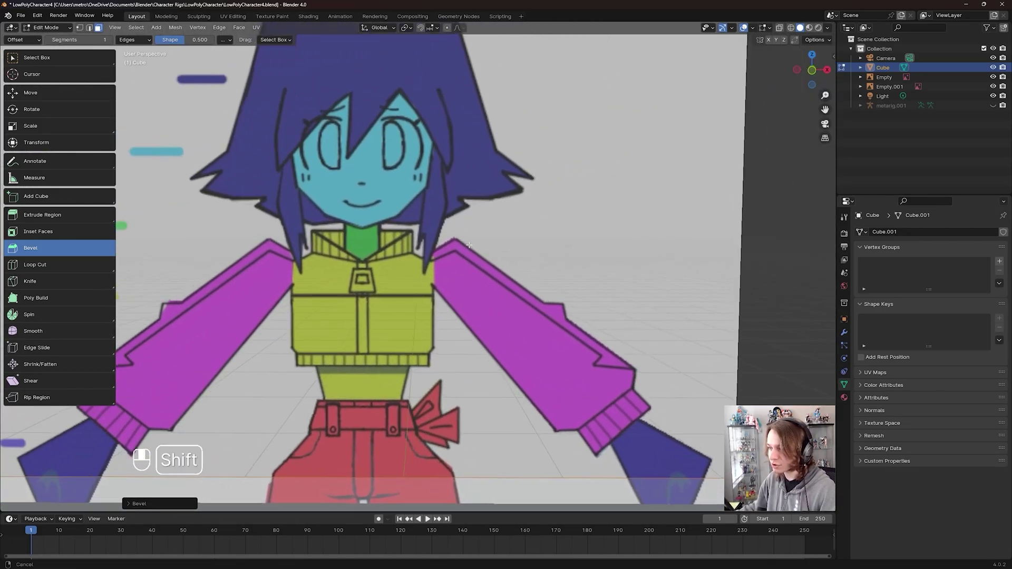
scroll(351, 262, "up", 3)
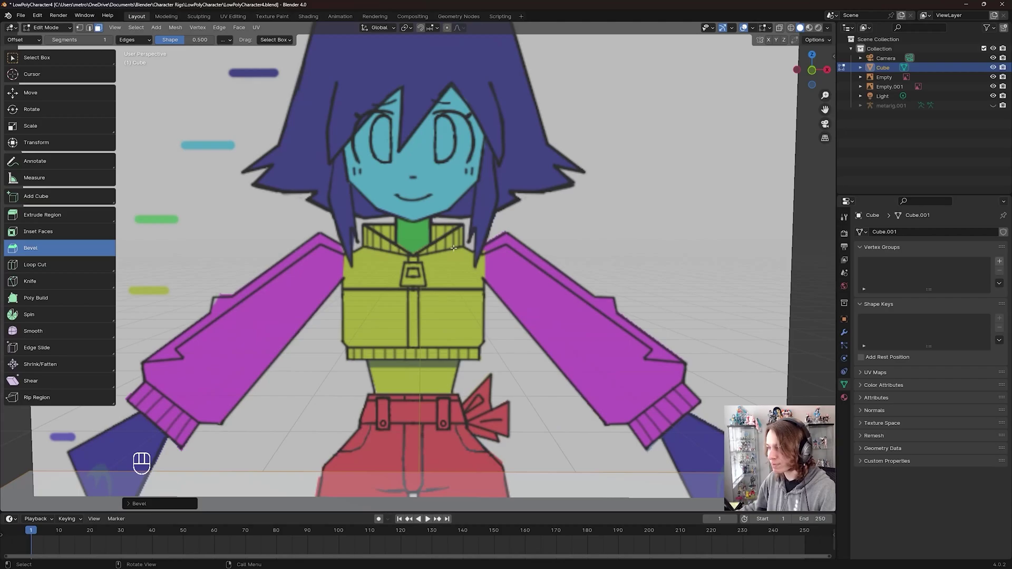
scroll(440, 343, "down", 3)
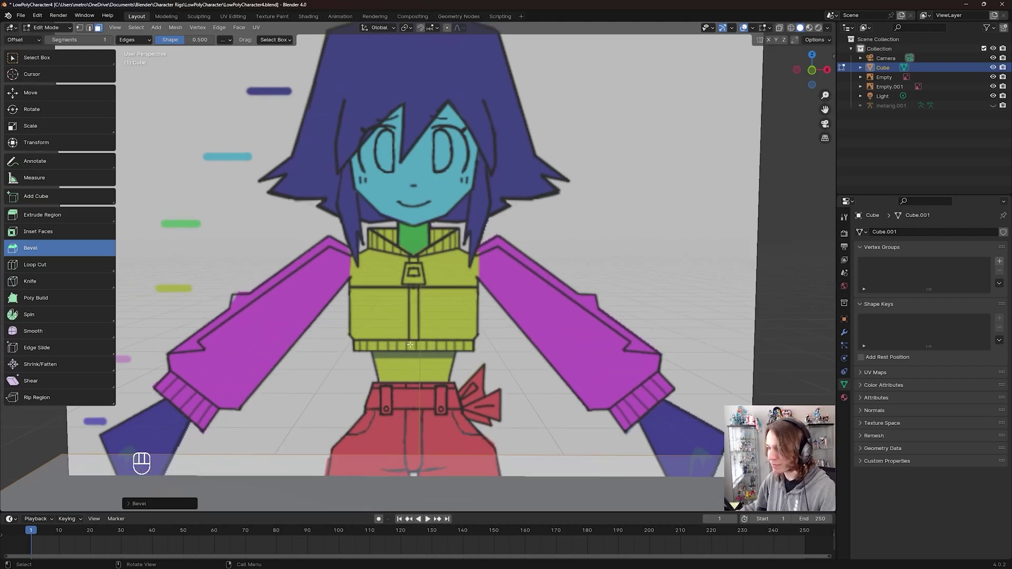
scroll(440, 343, "down", 2, "shift")
middle_click_drag(440, 343, 364, 296)
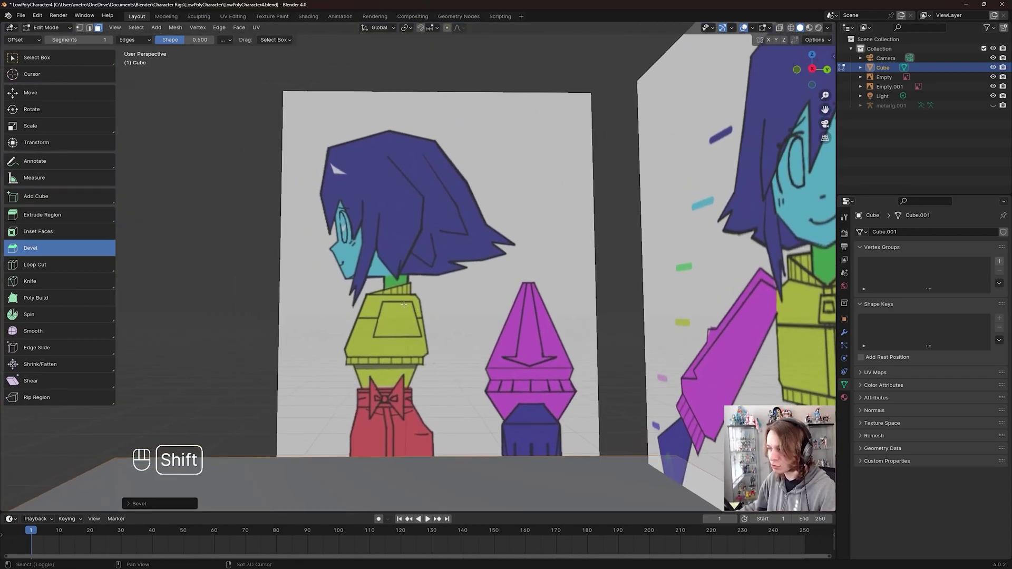
scroll(366, 296, "down", 2, "shift")
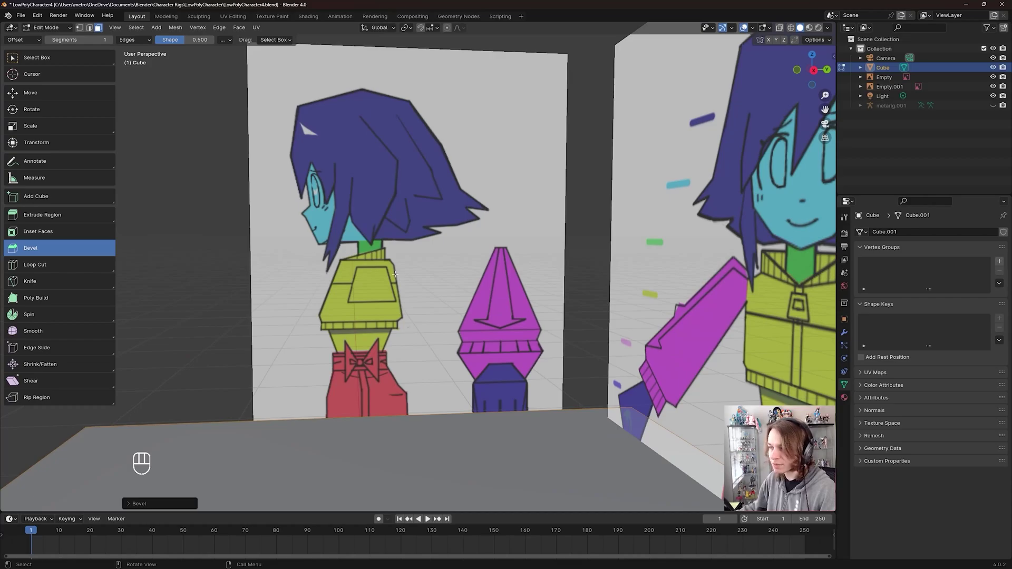
scroll(372, 268, "down", 5)
scroll(372, 269, "down", 2, "shift")
middle_click_drag(372, 268, 440, 277)
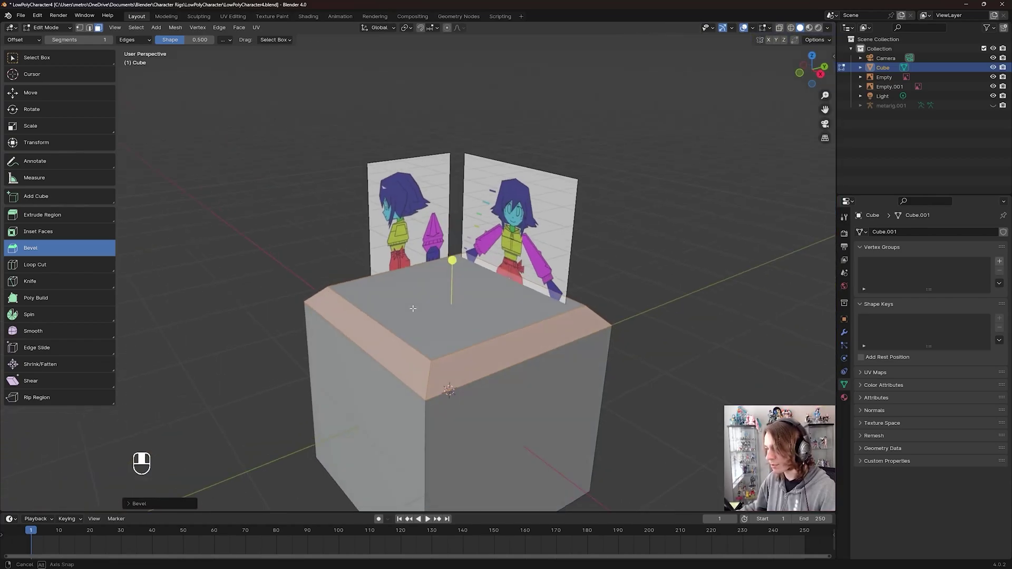
scroll(440, 277, "up", 2)
scroll(453, 286, "down", 1)
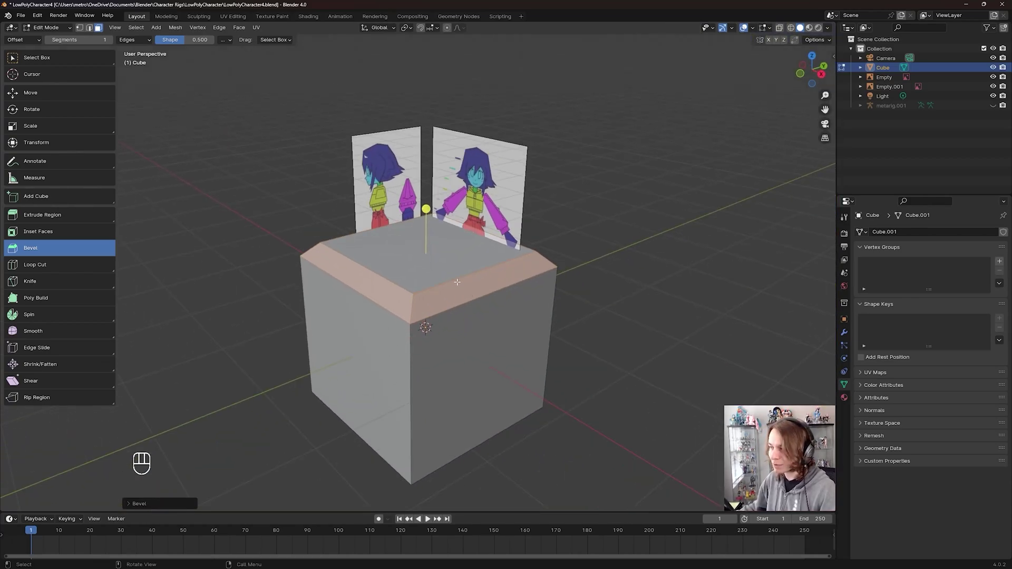
scroll(457, 281, "up", 2)
scroll(461, 175, "up", 3)
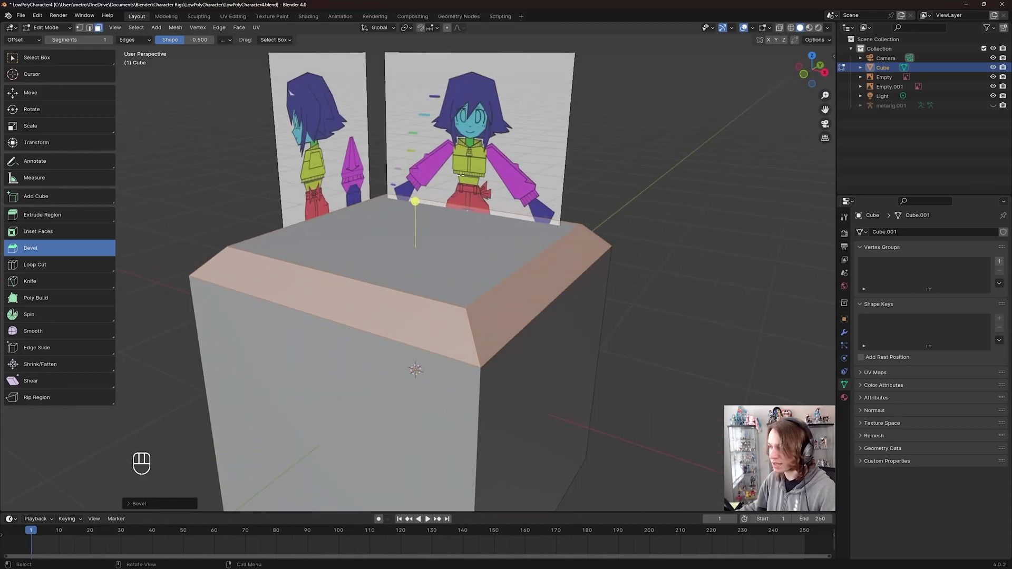
scroll(460, 175, "down", 2)
scroll(460, 175, "down", 1, "shift")
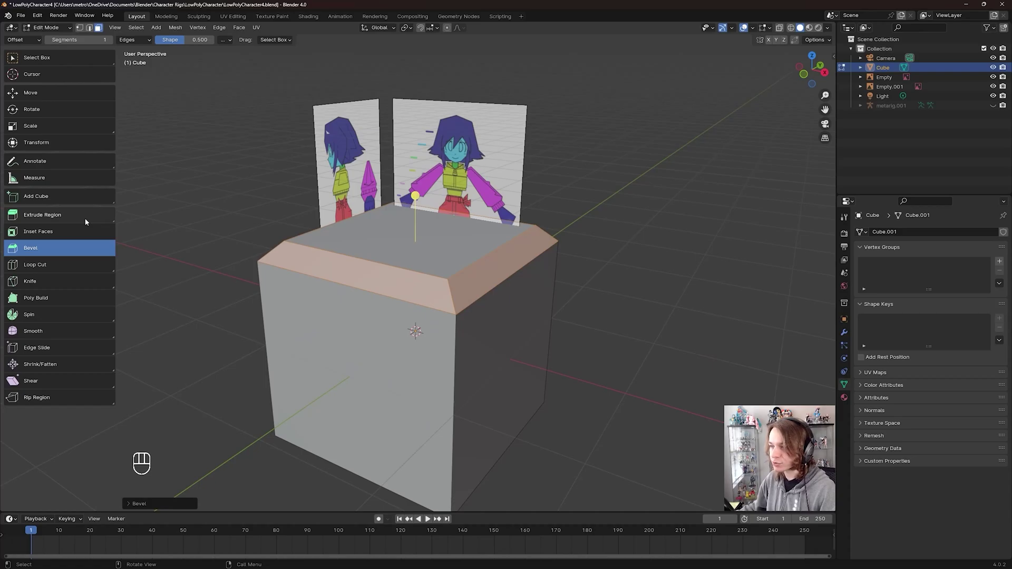
Try extruding the cube's top face upward with Extrude Region, inspect the new sides, and undo it.
scroll(446, 307, "down", 3)
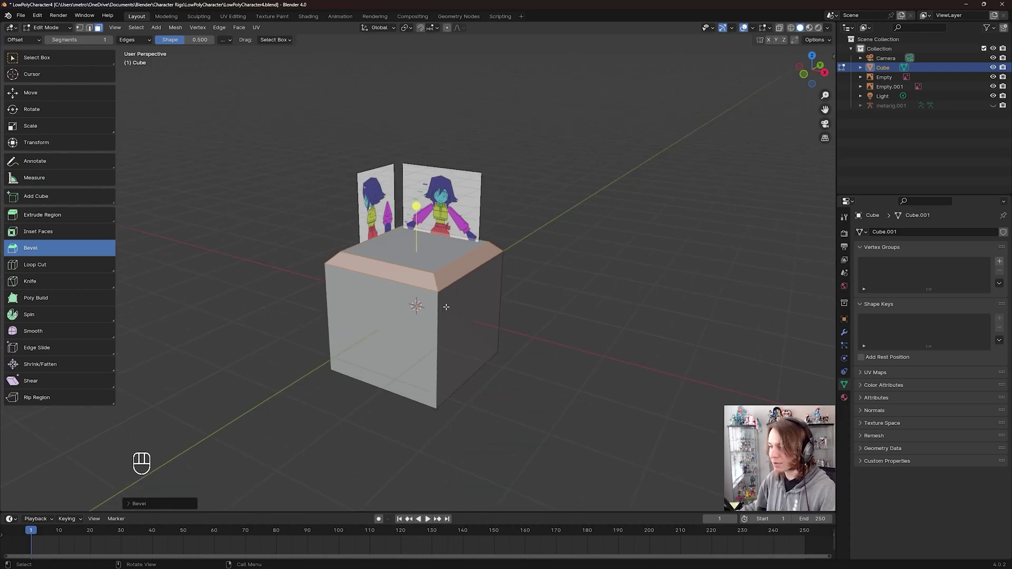
key("w")
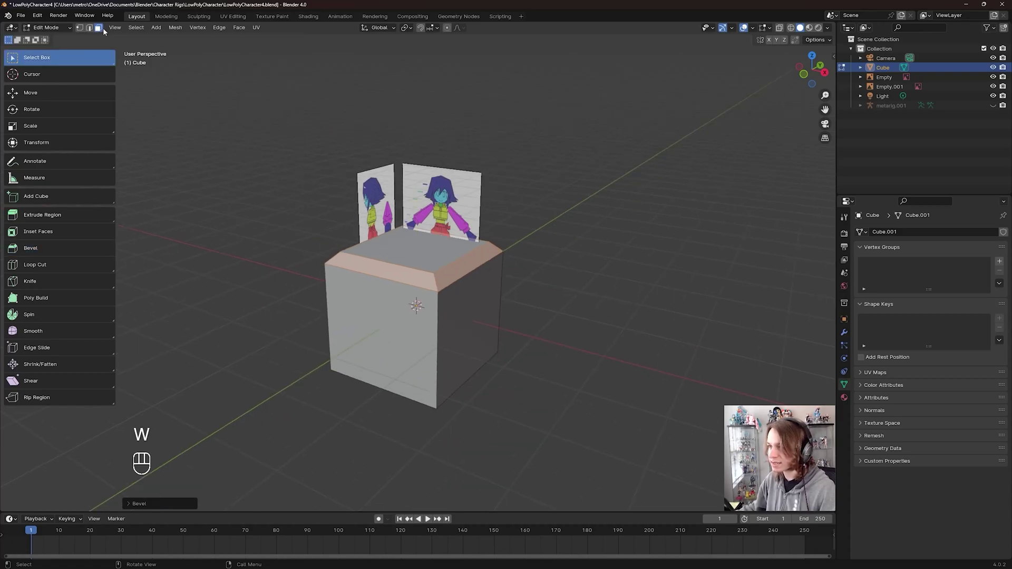
left_click(474, 311)
middle_click_drag(508, 310, 438, 255)
left_click(415, 251)
scroll(415, 251, "up", 2)
left_click(68, 214)
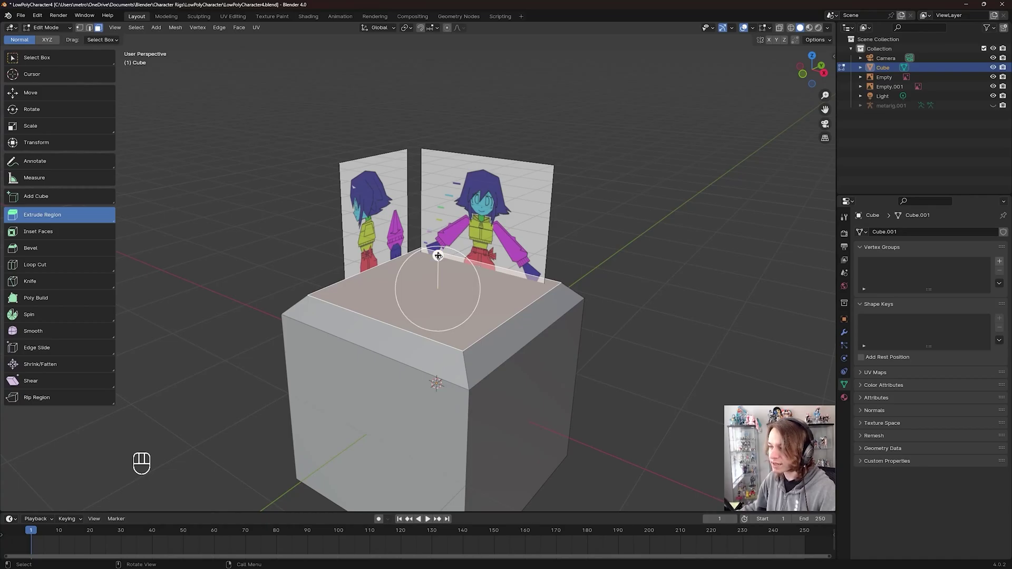
scroll(438, 256, "down", 2)
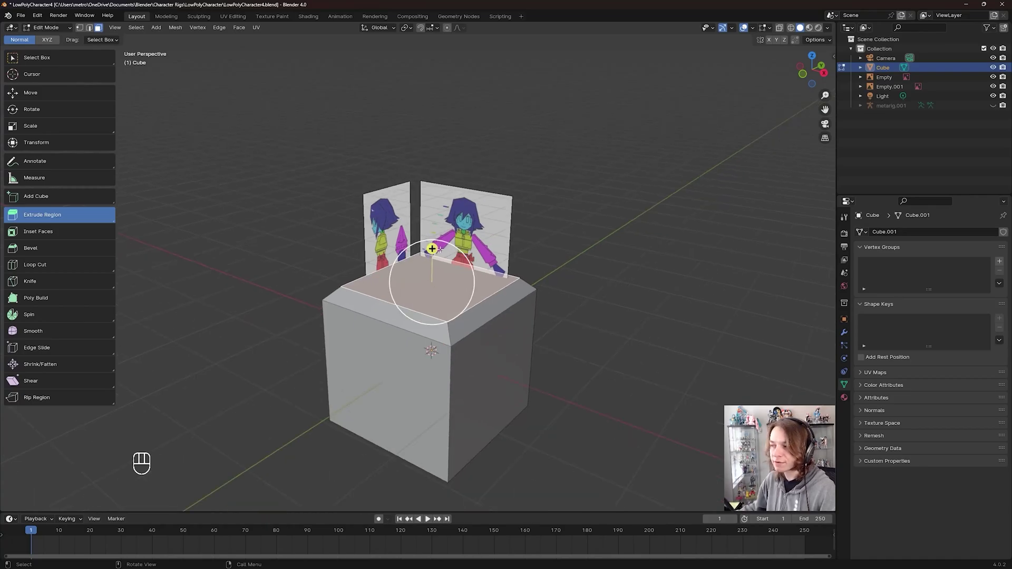
left_click_drag(431, 249, 437, 128)
middle_click_drag(501, 248, 433, 250)
scroll(478, 251, "up", 3)
middle_click_drag(522, 241, 527, 264)
key("ctrl+z")
Try moving the top face upward, cancel the move, and extrude the face upward for comparison.
key("g")
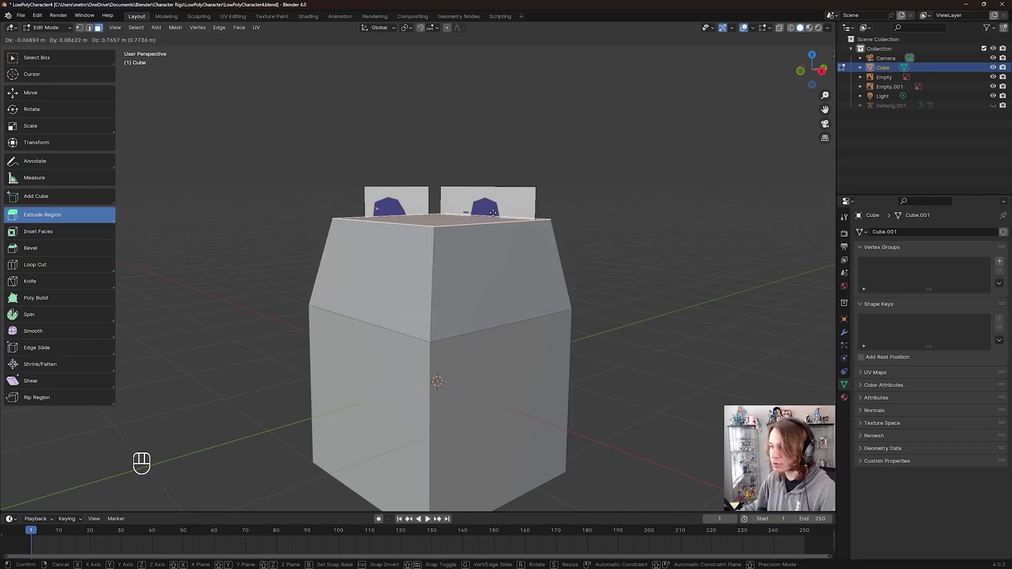
right_click(528, 296)
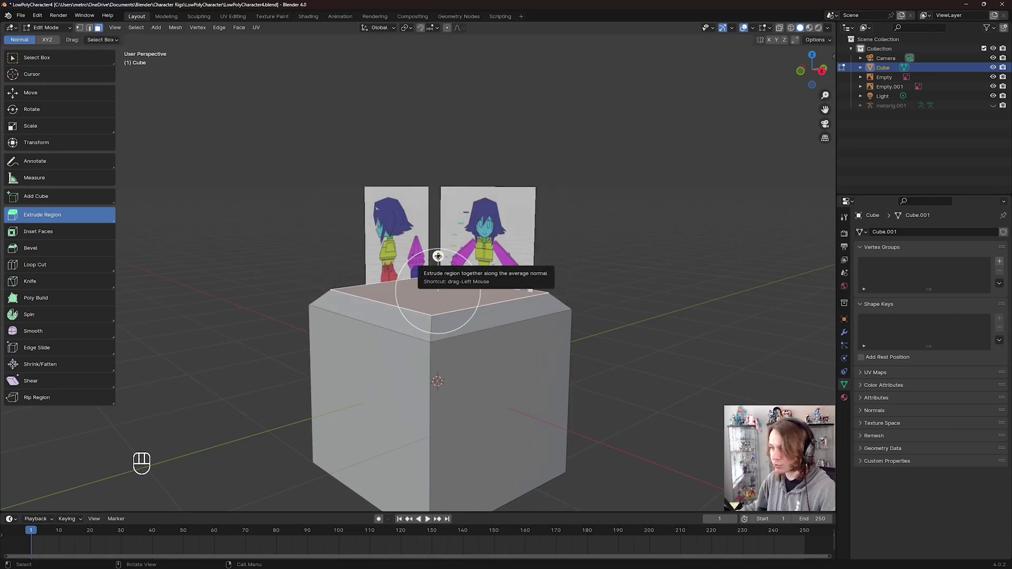
left_click_drag(438, 255, 474, 137)
middle_click_drag(481, 151, 444, 242)
Examine the front and side character reference images from above the cube's bevelled top.
middle_click_drag(503, 365, 521, 271)
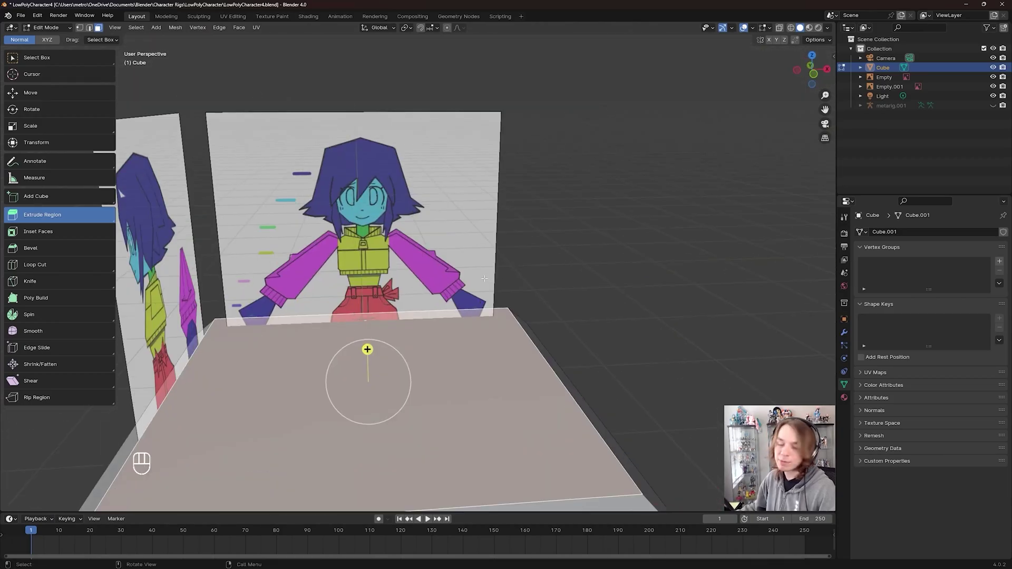
scroll(486, 267, "up", 4)
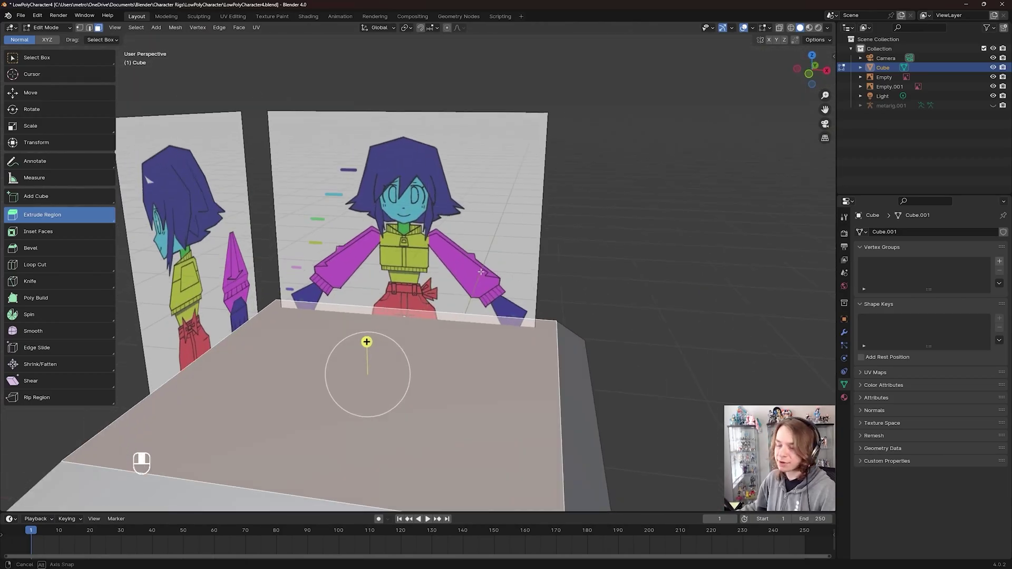
scroll(422, 209, "down", 4)
scroll(422, 209, "up", 4)
middle_click_drag(422, 211, 437, 227)
scroll(437, 227, "down", 5)
scroll(437, 227, "up", 4)
scroll(493, 212, "down", 2)
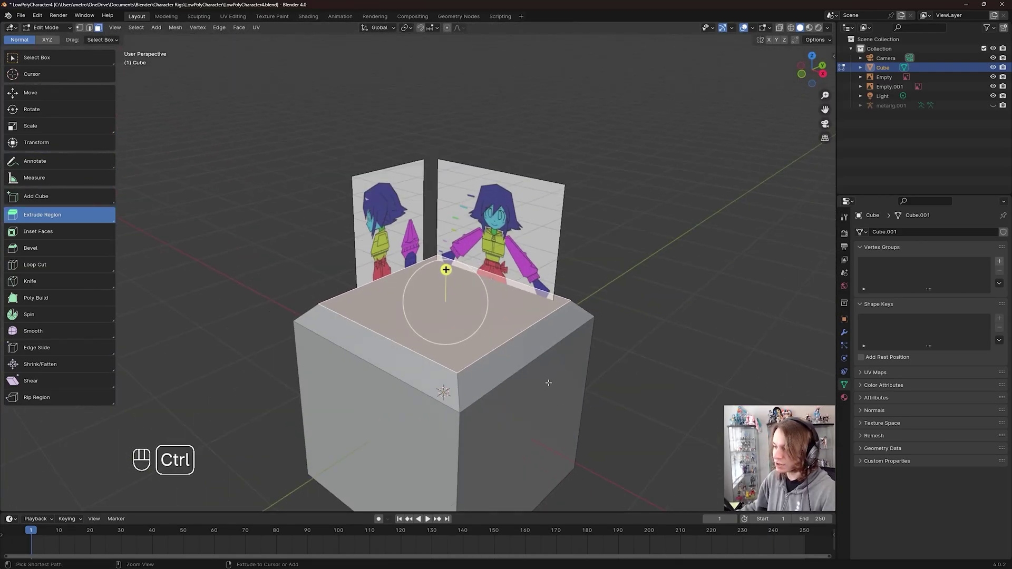
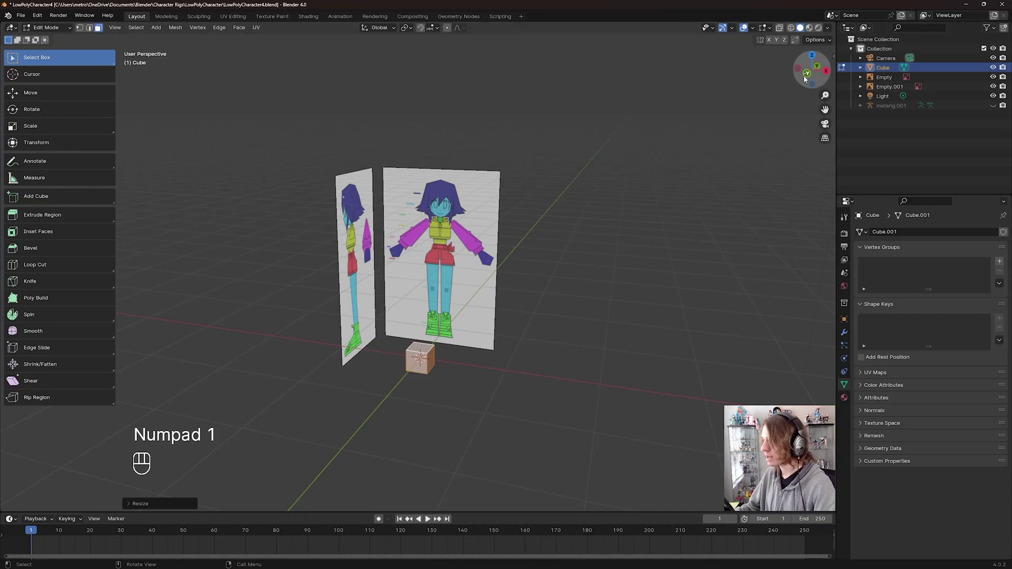
Show the shoes of the front reference in front orthographic view and turn on X-ray for the cube.
left_click(806, 73)
scroll(482, 398, "up", 3)
middle_click_drag(482, 398, 480, 311, "shift")
scroll(534, 182, "up", 4)
scroll(478, 326, "up", 2)
scroll(493, 285, "down", 1)
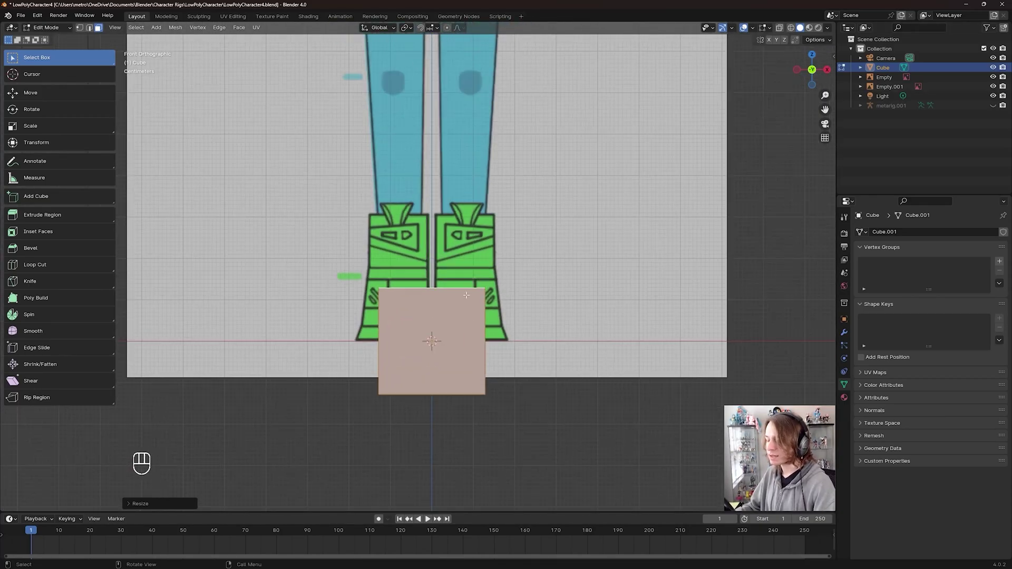
scroll(489, 272, "down", 2)
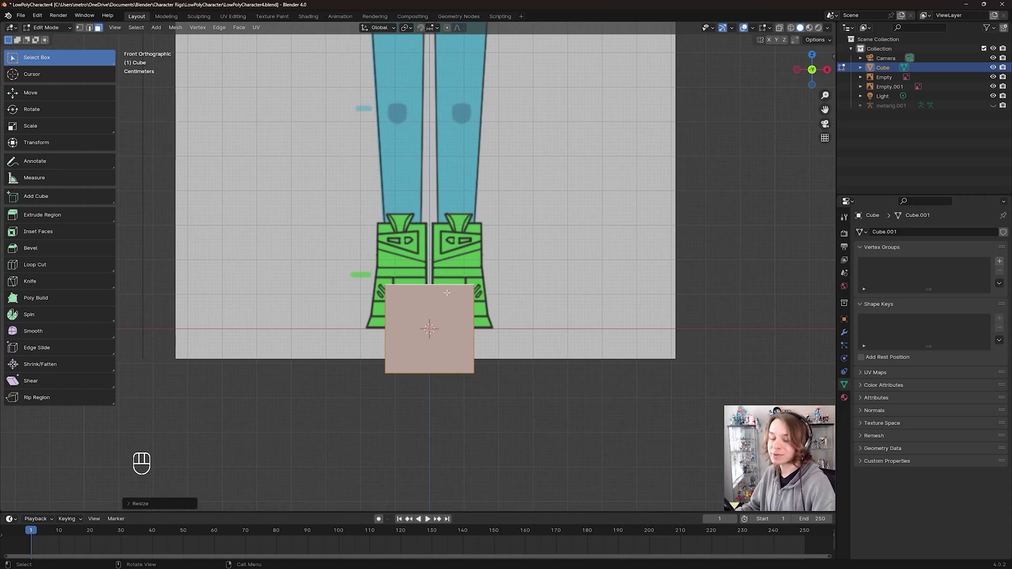
middle_click_drag(539, 281, 538, 294, "shift")
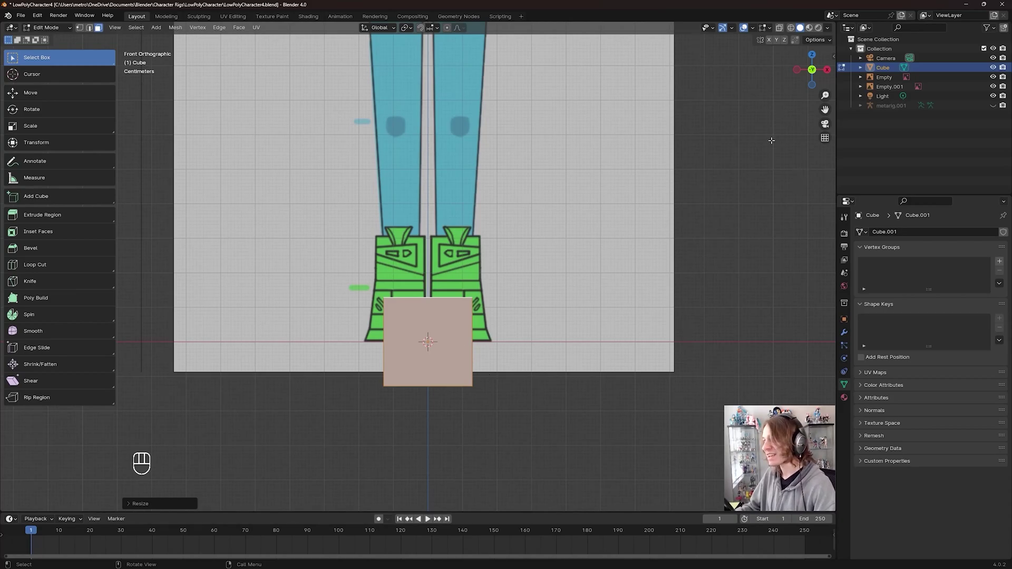
left_click(779, 28)
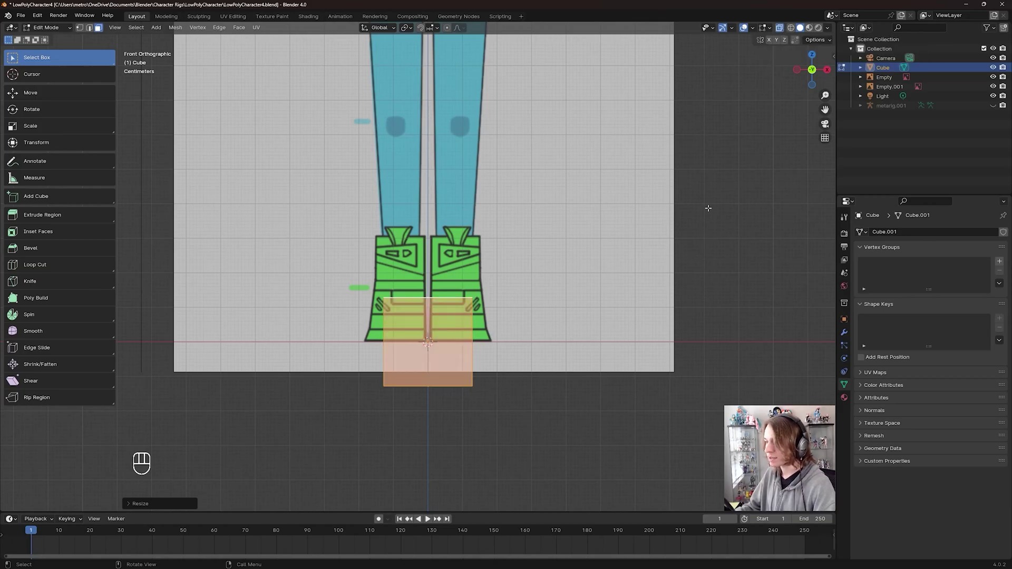
Move the whole cube up and sideways onto the shoe of the character's left foot.
middle_click_drag(555, 276, 542, 291, "shift")
key("g")
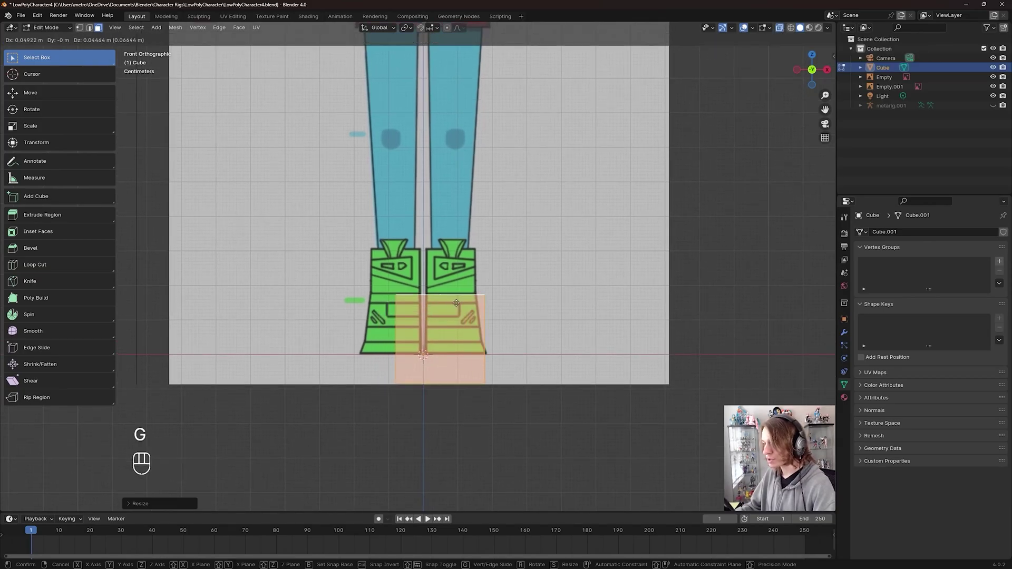
left_click(458, 233)
scroll(451, 279, "down", 3)
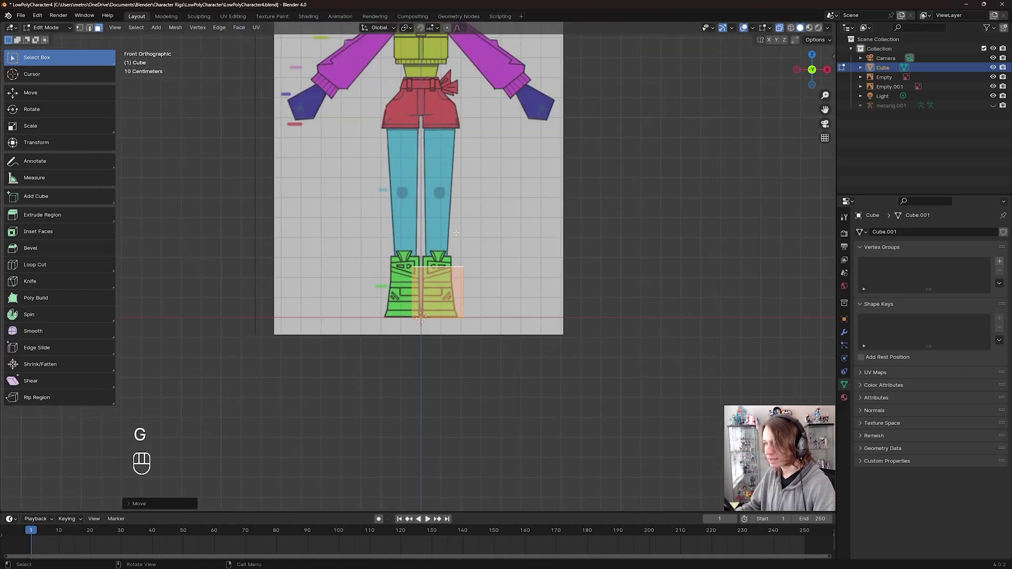
middle_click_drag(451, 278, 451, 300, "shift")
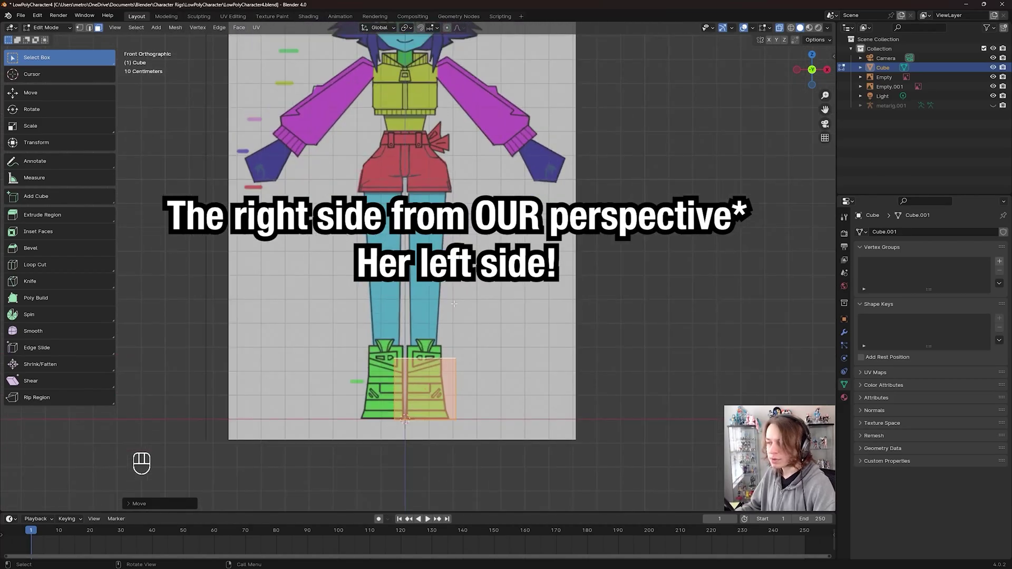
scroll(451, 321, "down", 2)
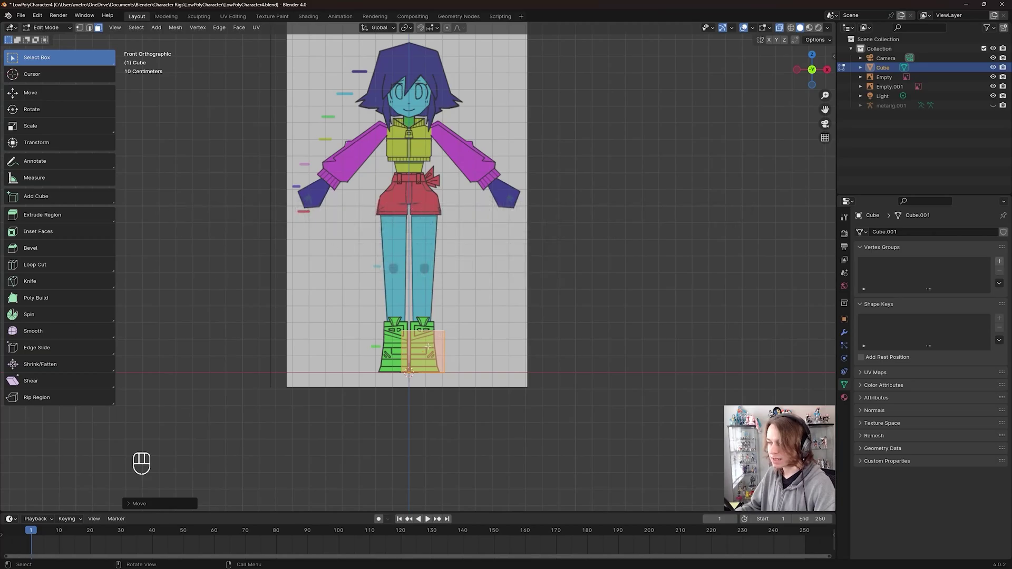
scroll(428, 346, "up", 3)
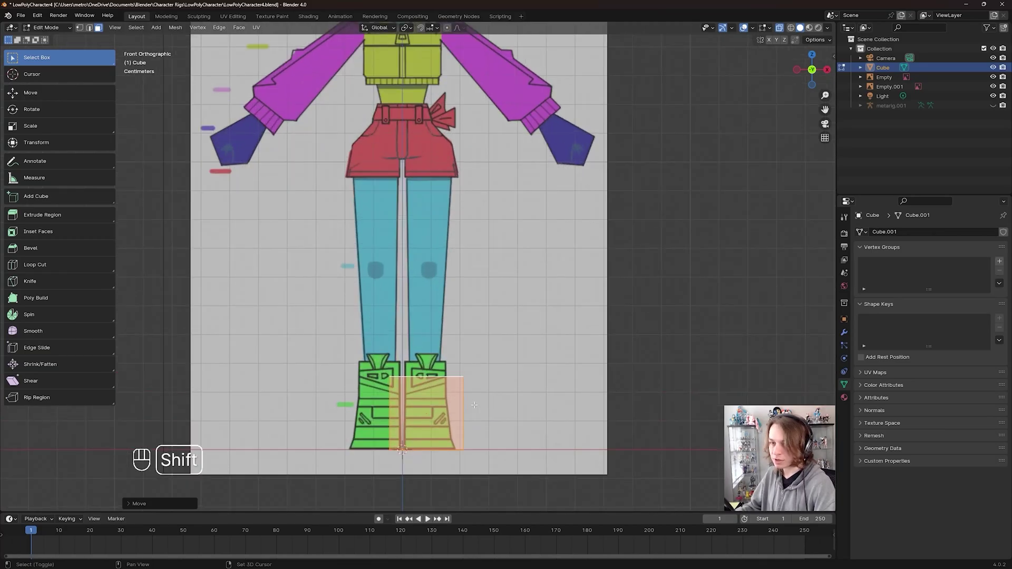
In vertex select mode, select the cube's inner-side vertices and move them along X to the shoe's inner edge.
scroll(448, 393, "down", 1, "shift")
scroll(448, 394, "down", 2)
scroll(489, 404, "up", 4)
scroll(489, 404, "down", 3, "shift")
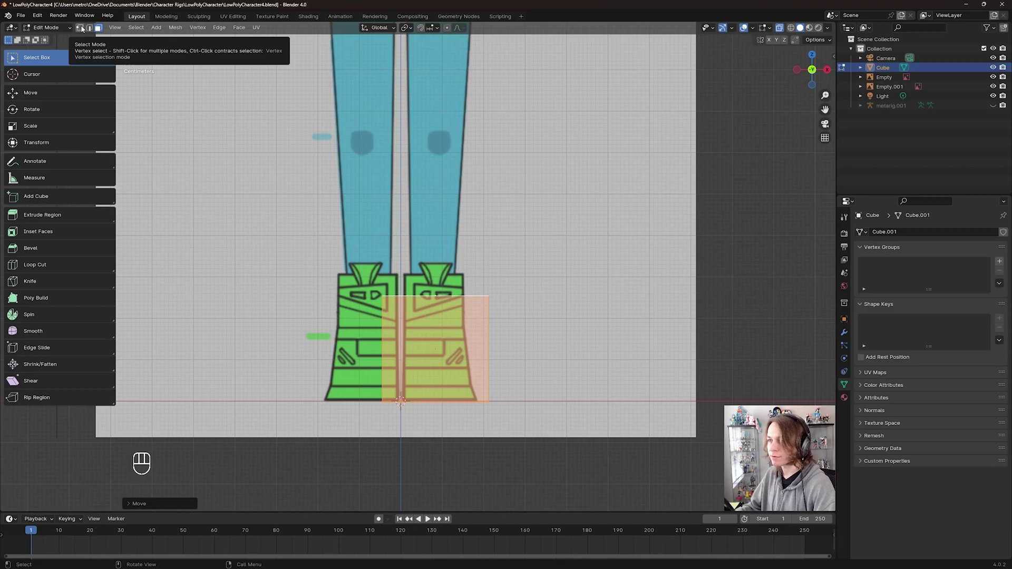
scroll(427, 259, "down", 1, "shift")
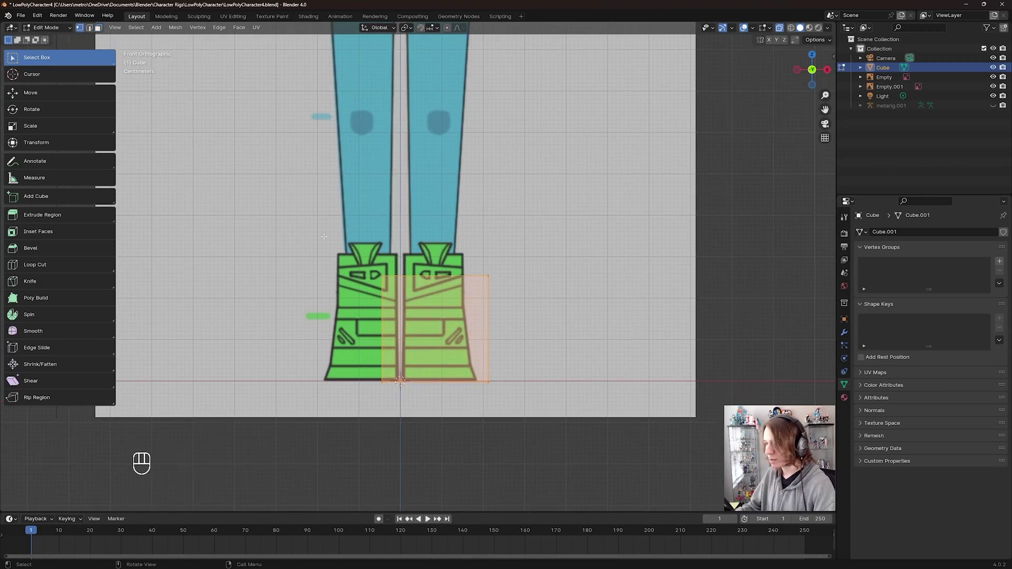
left_click(383, 358)
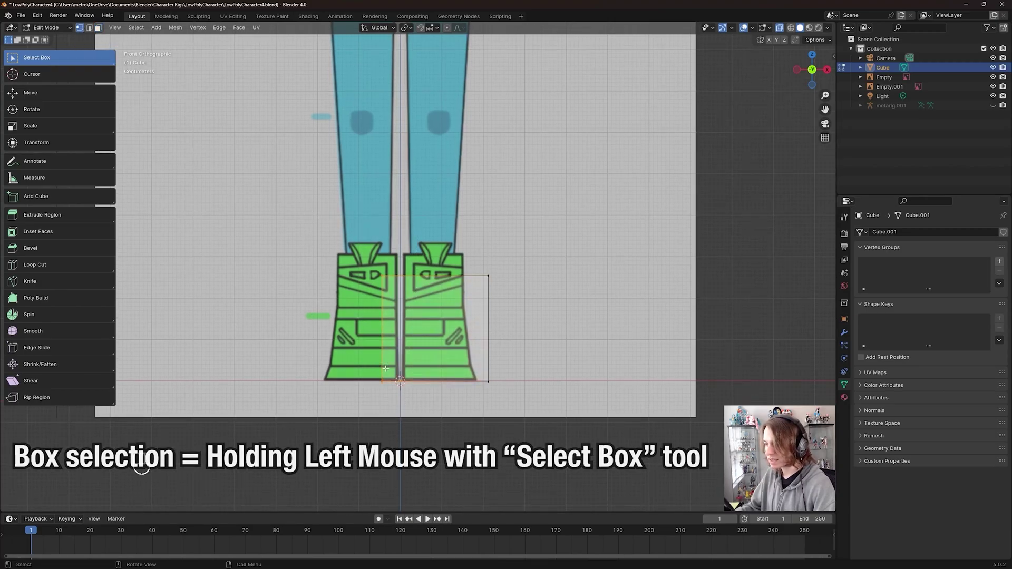
key("g")
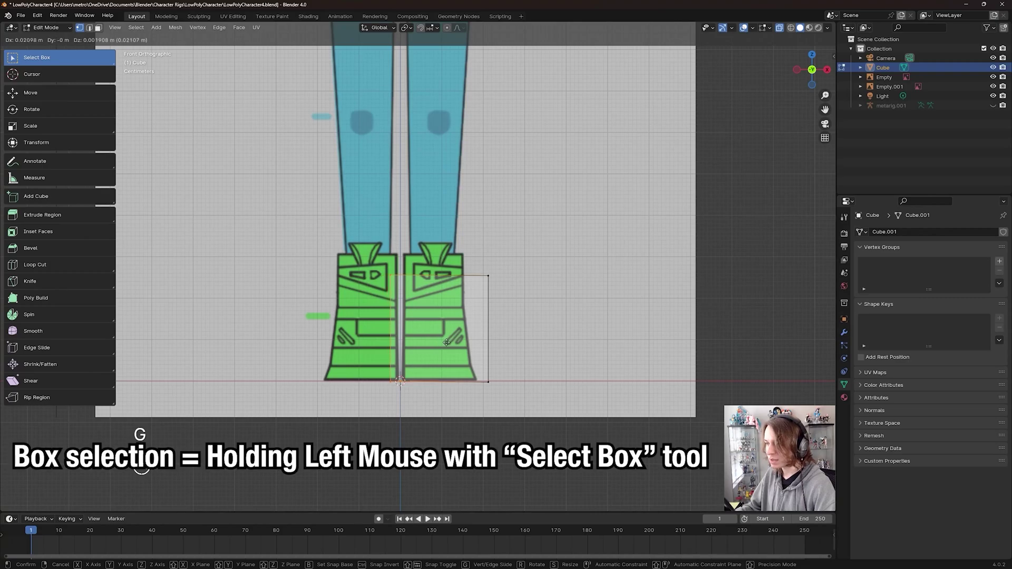
key("y")
key("z")
key("x")
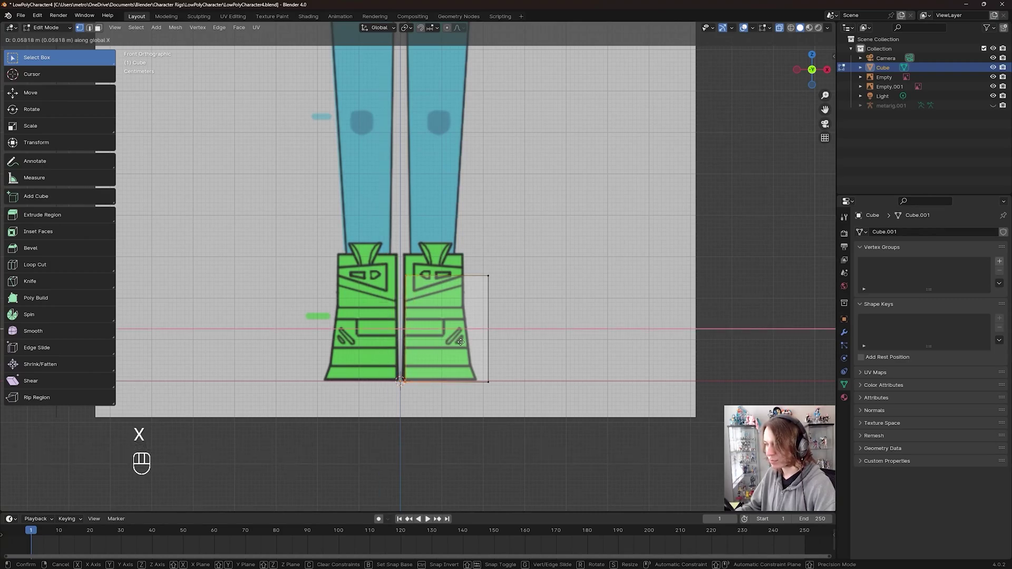
left_click(459, 342)
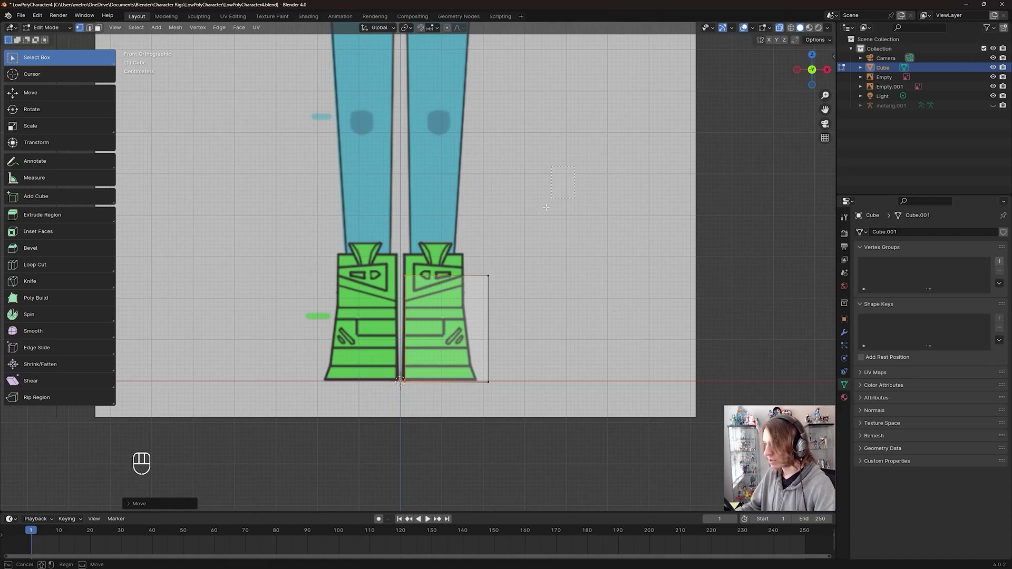
Select the cube's outer-side vertices and move them inward along X to the shoe's outer edge at the ankle.
left_click_drag(575, 196, 482, 409)
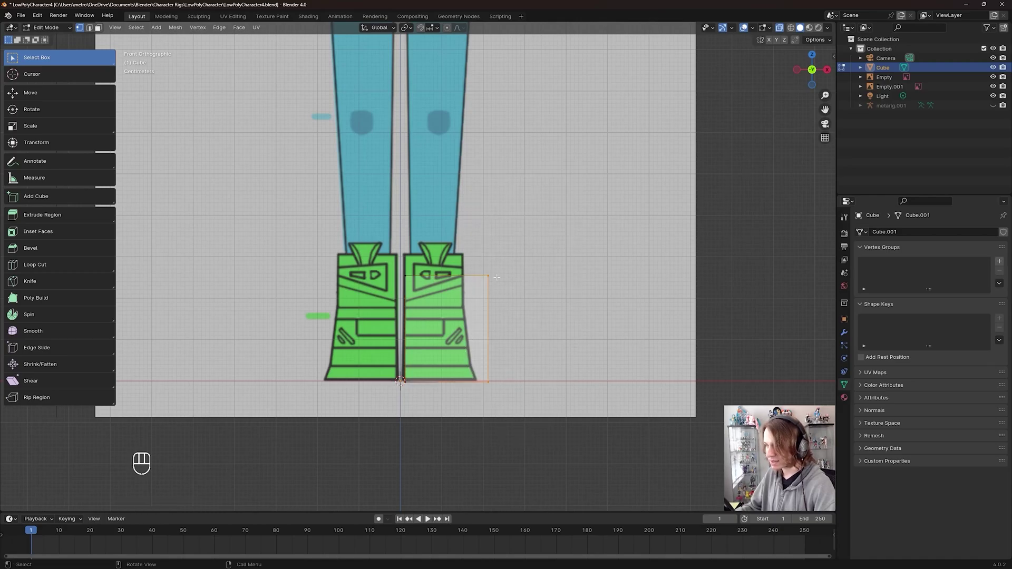
key("g")
key("x")
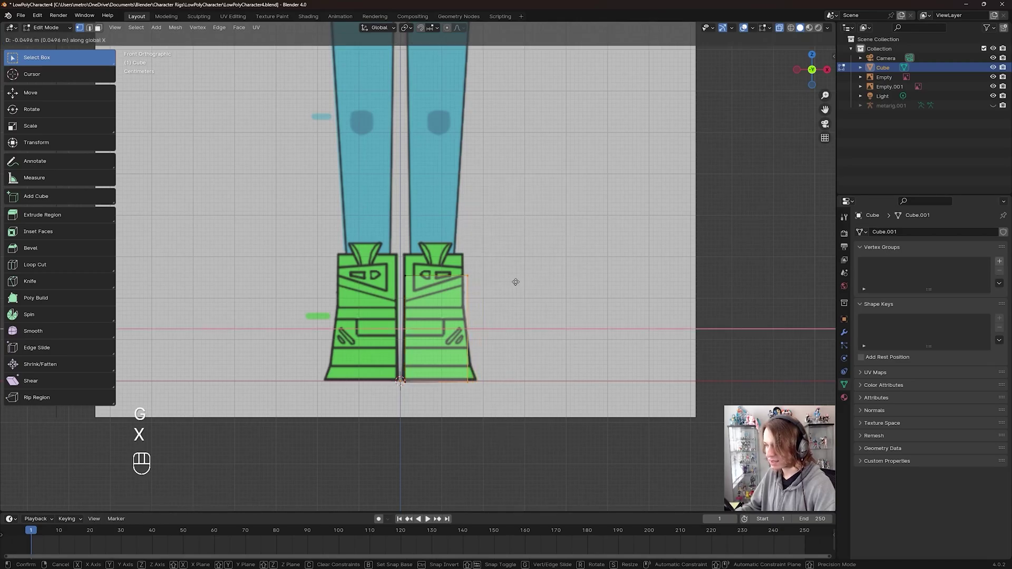
left_click(511, 282)
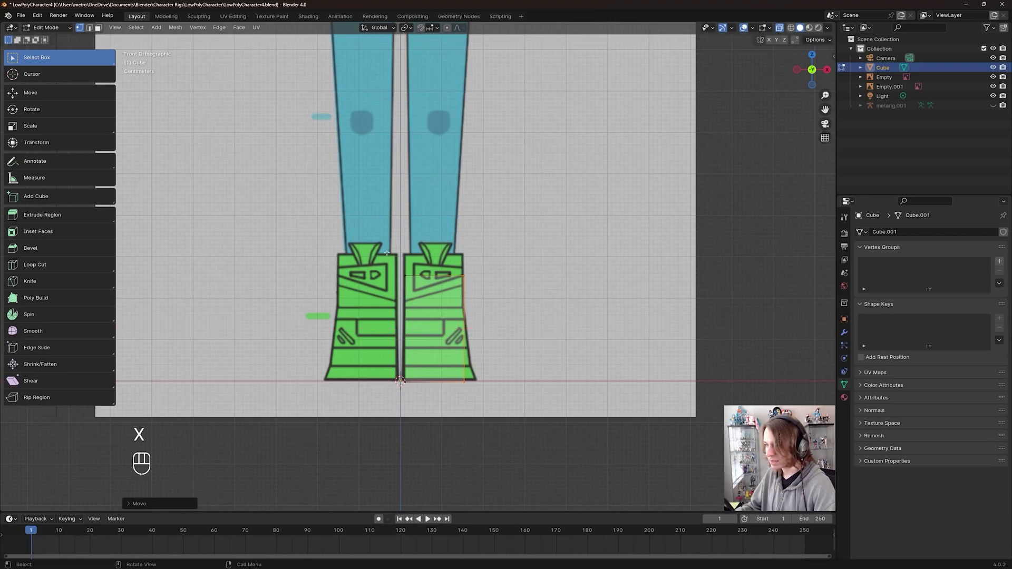
Select the cube's top vertices and raise them along Z to the shoe's upper edge.
left_click_drag(376, 236, 517, 293)
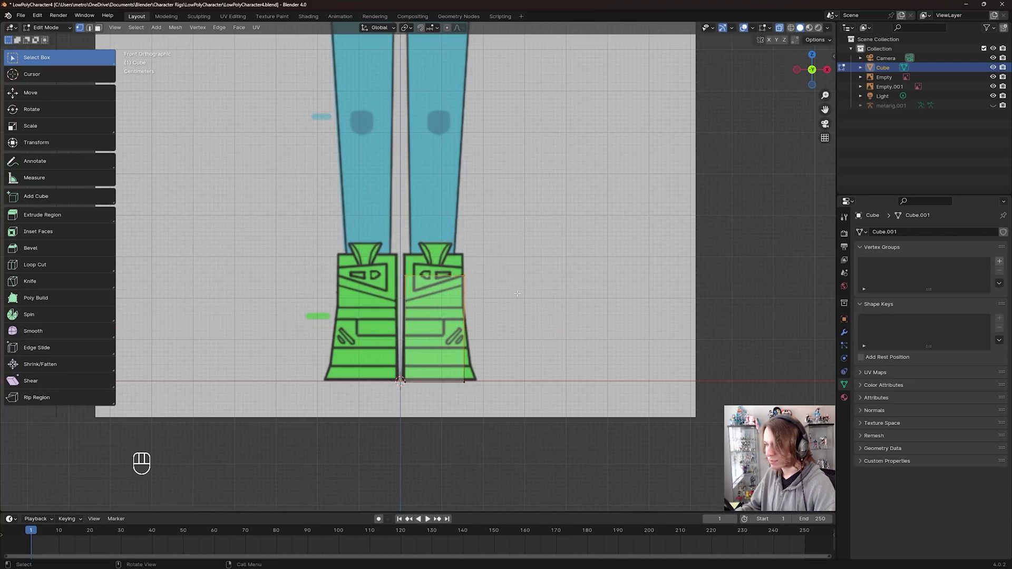
key("g")
key("y")
key("x")
key("z")
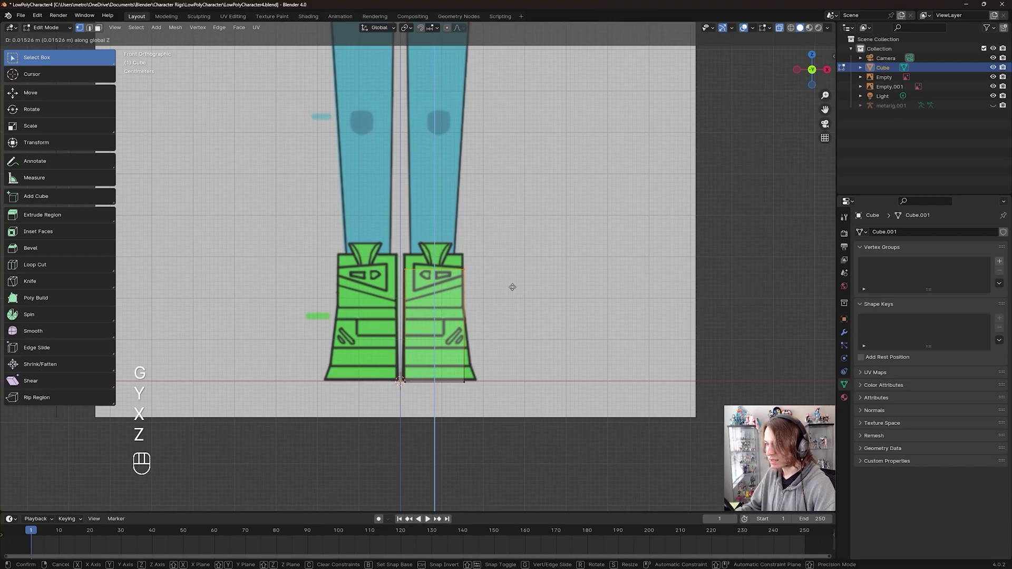
left_click(508, 275)
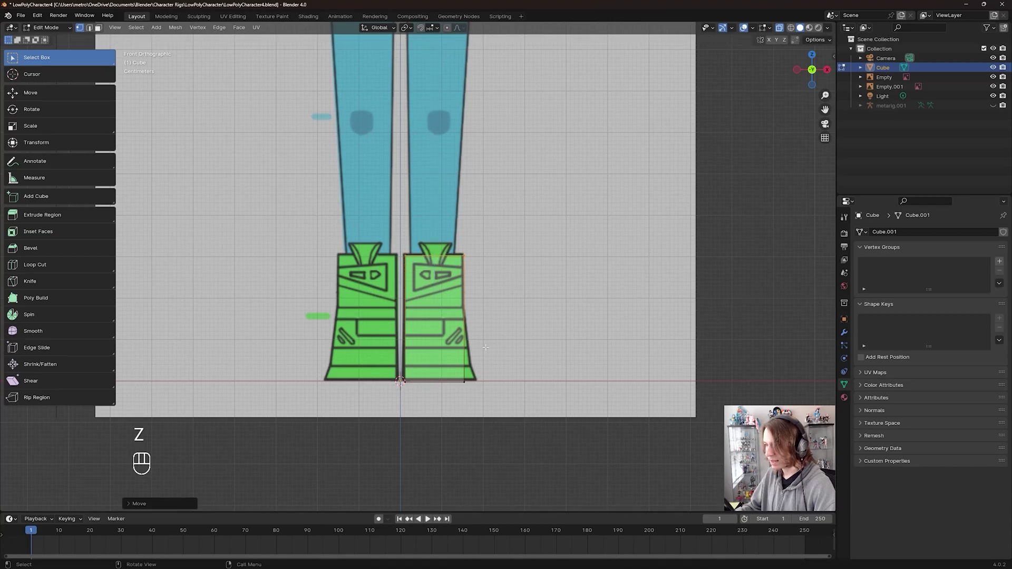
In right orthographic view, select the cube's rear vertices and move them about 0.041 m along Y to the back of the heel.
left_click(827, 71)
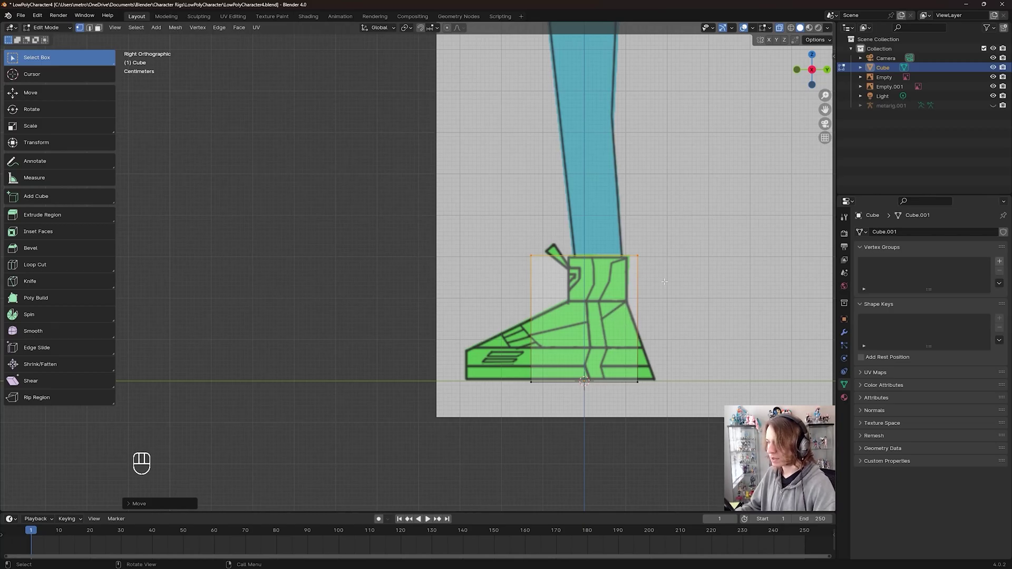
left_click_drag(684, 207, 620, 413)
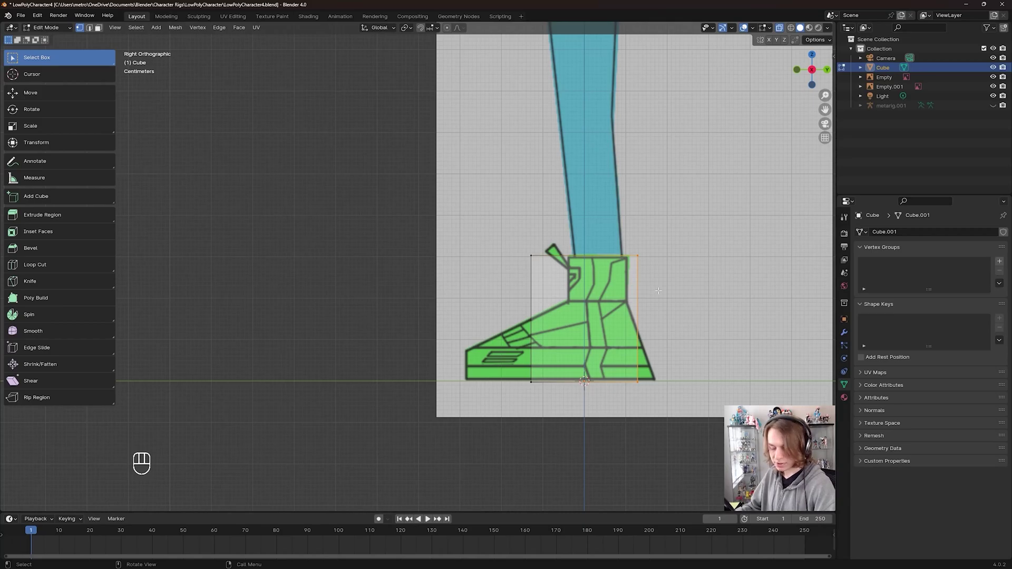
key("g")
key("x")
key("y")
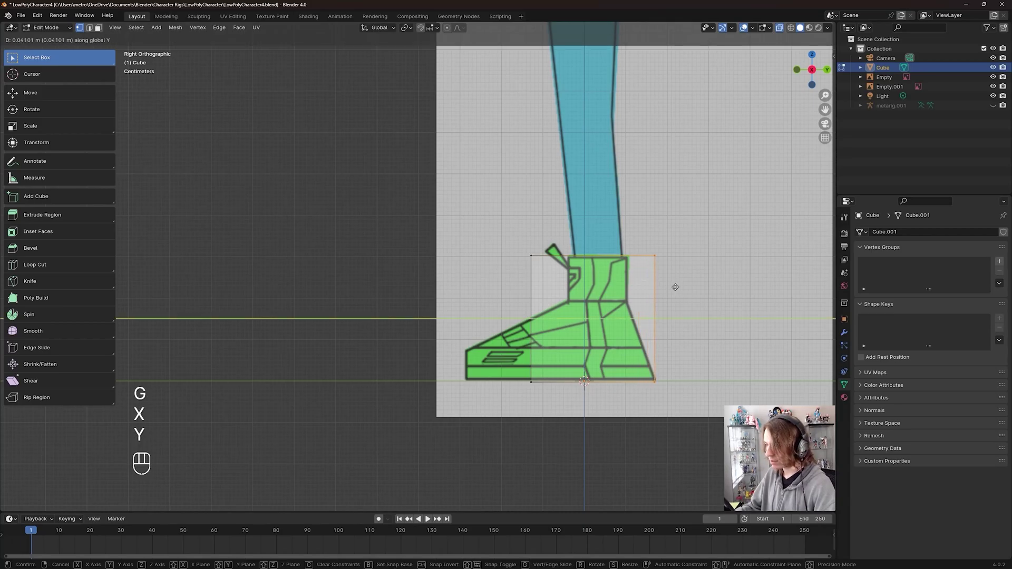
left_click(675, 287)
middle_click_drag(655, 268, 635, 270, "shift")
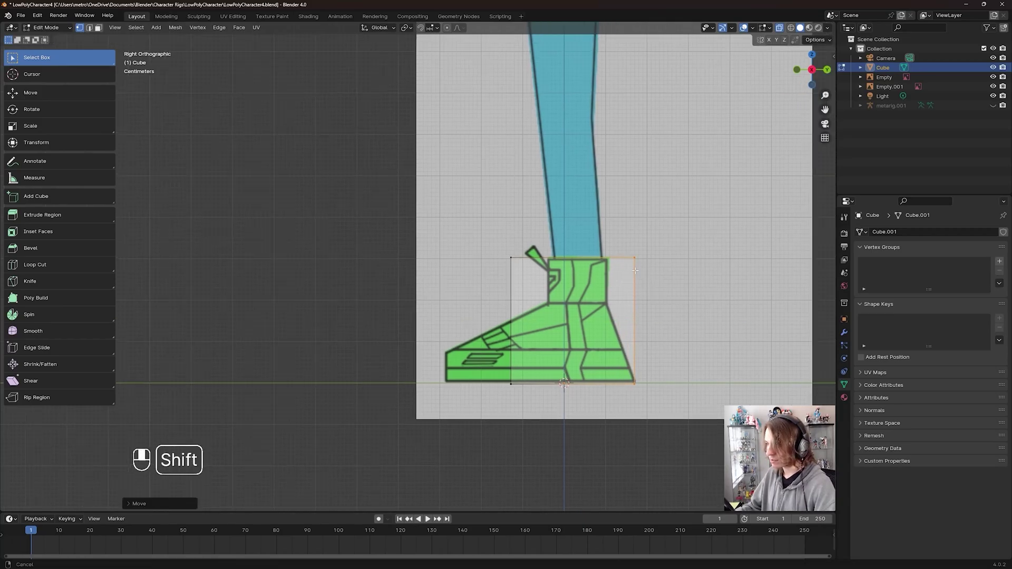
Select the cube's front vertices and move them forward along Y to the tip of the shoe's toe.
scroll(635, 270, "up", 2)
scroll(499, 279, "down", 1)
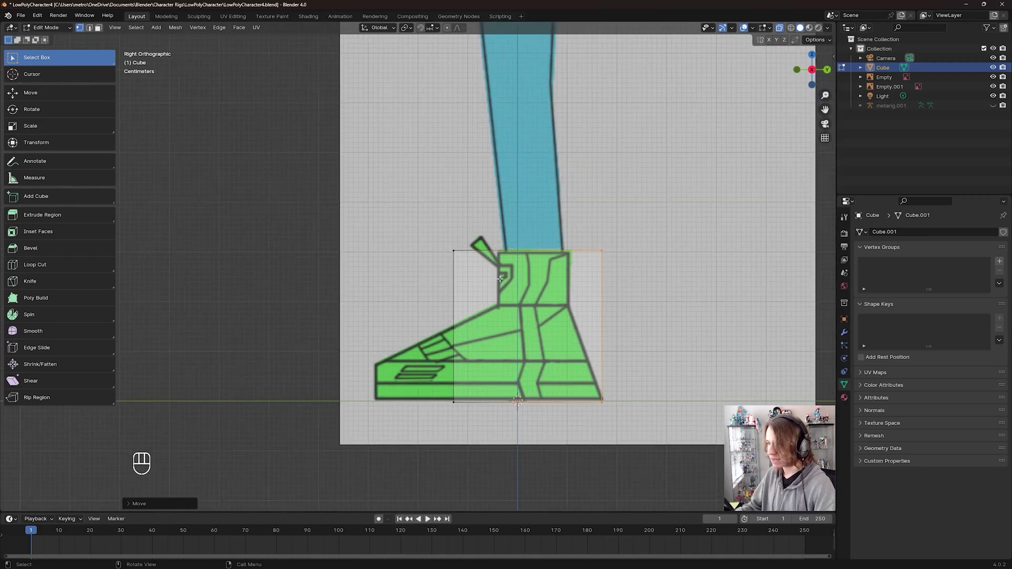
left_click_drag(391, 200, 480, 433)
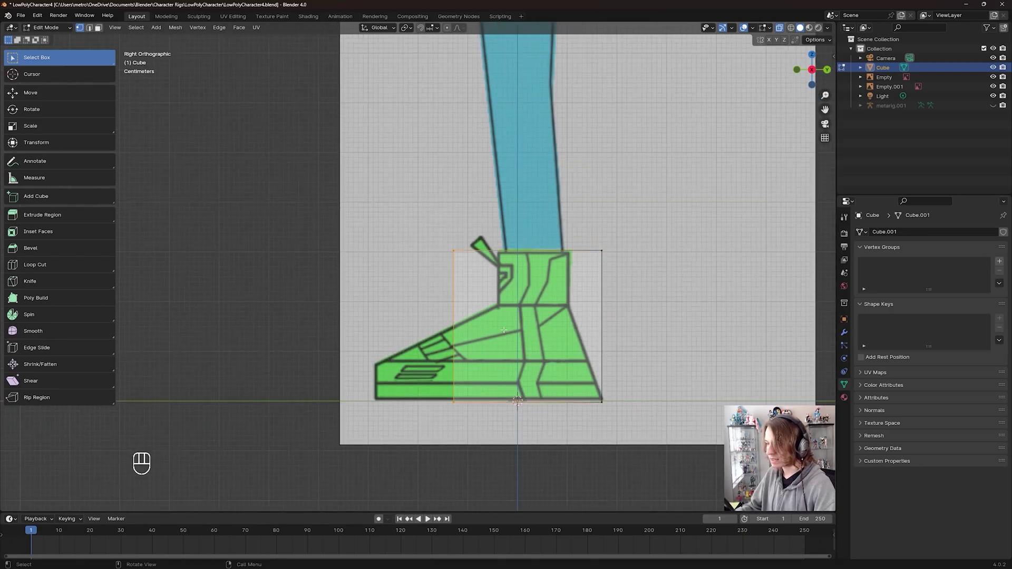
key("g")
key("y")
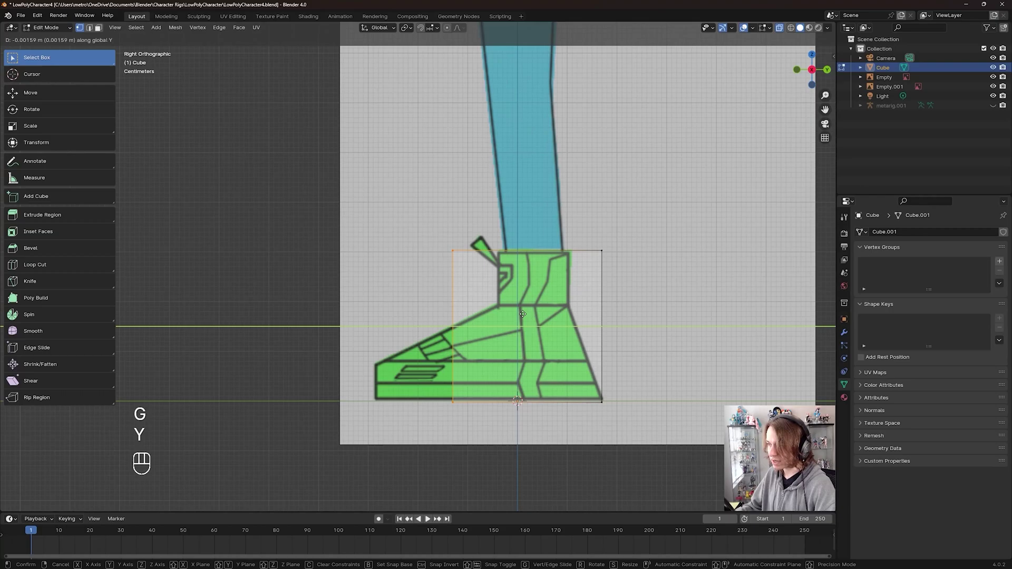
left_click(446, 314)
Add a horizontal loop cut around the cube and slide it down to the upper line of the shoe's sole.
scroll(510, 292, "up", 1, "shift")
scroll(510, 291, "up", 1, "shift")
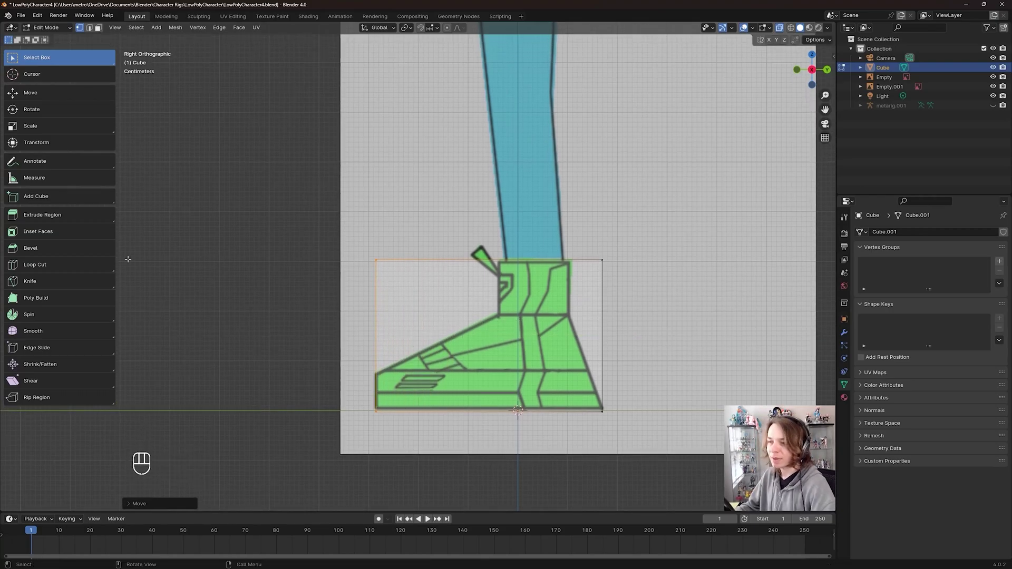
left_click(87, 267)
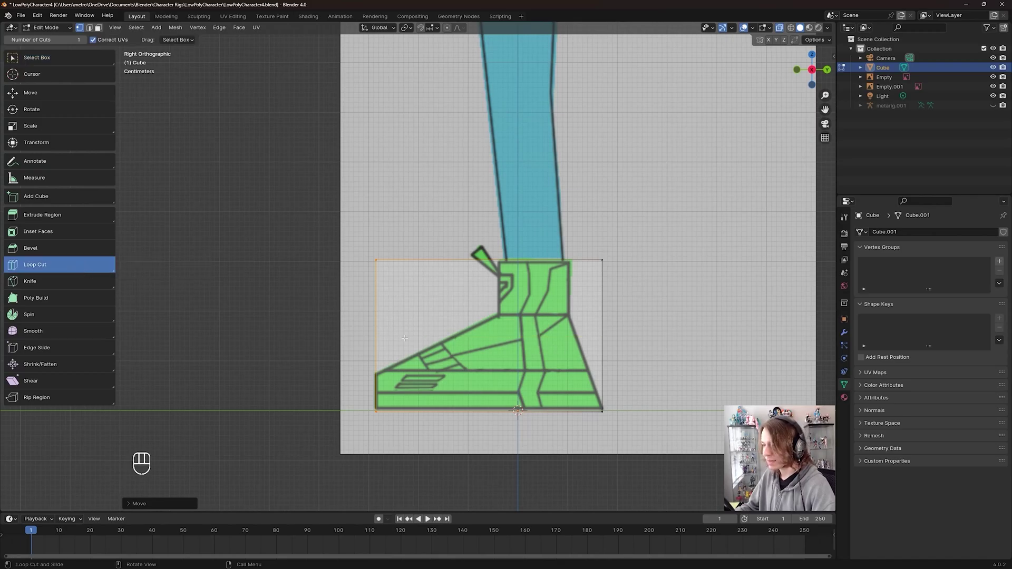
key("ctrl+z")
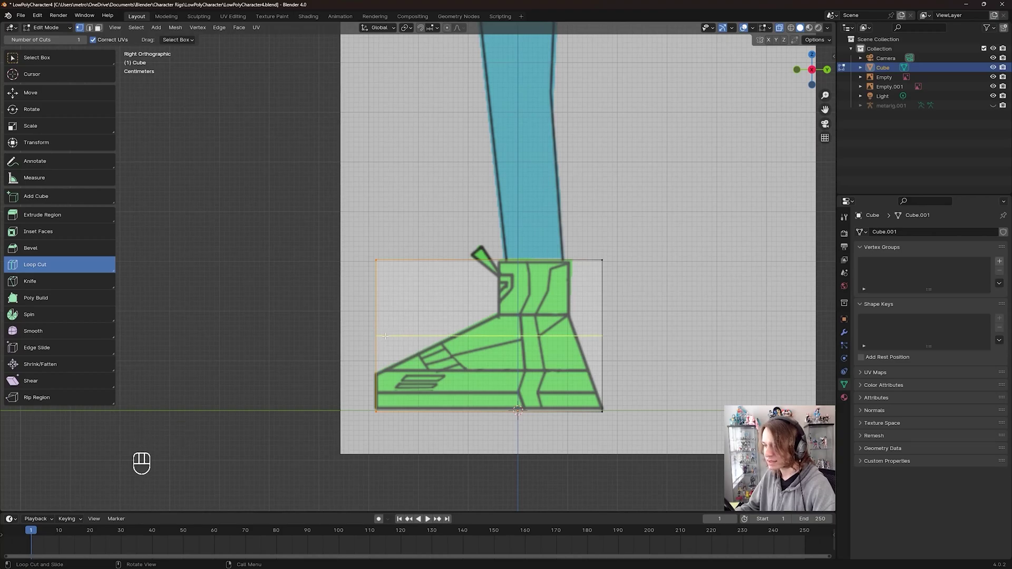
left_click_drag(380, 336, 383, 371)
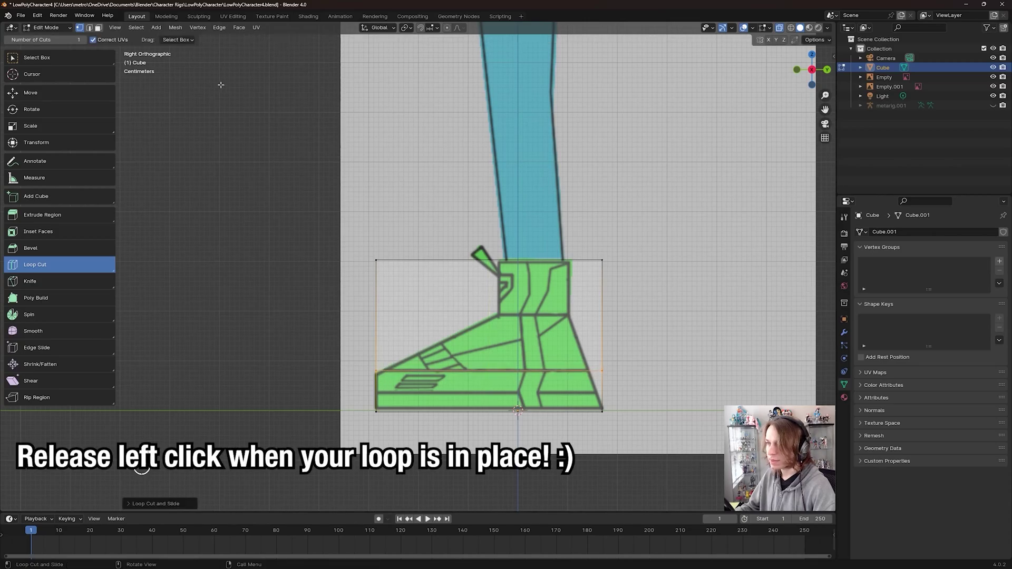
Box-select the mesh's top rear vertices and move them about 0.06 m forward along Y to the back of the ankle.
left_click(81, 66)
left_click_drag(314, 223, 578, 269)
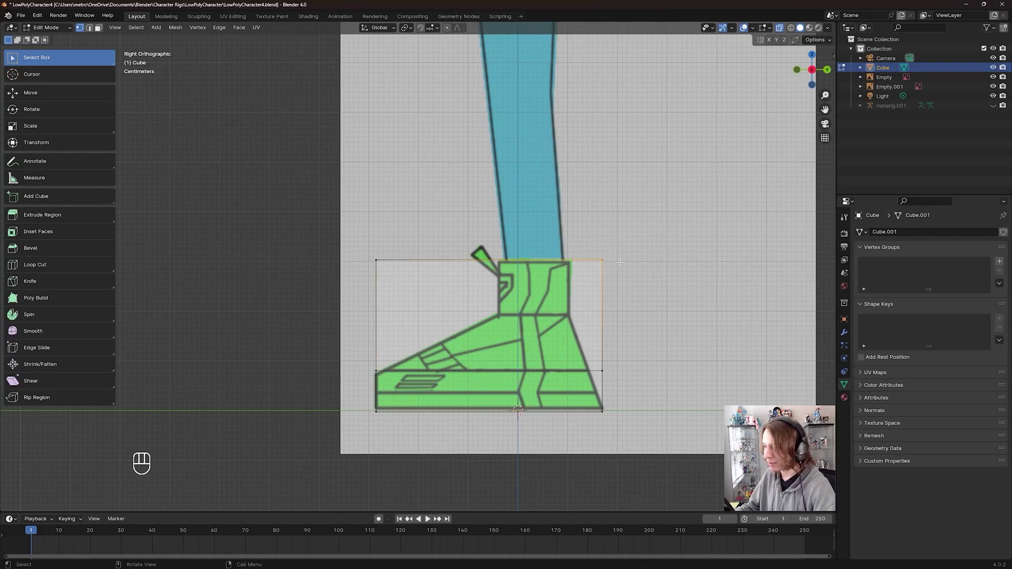
left_click_drag(642, 224, 645, 263)
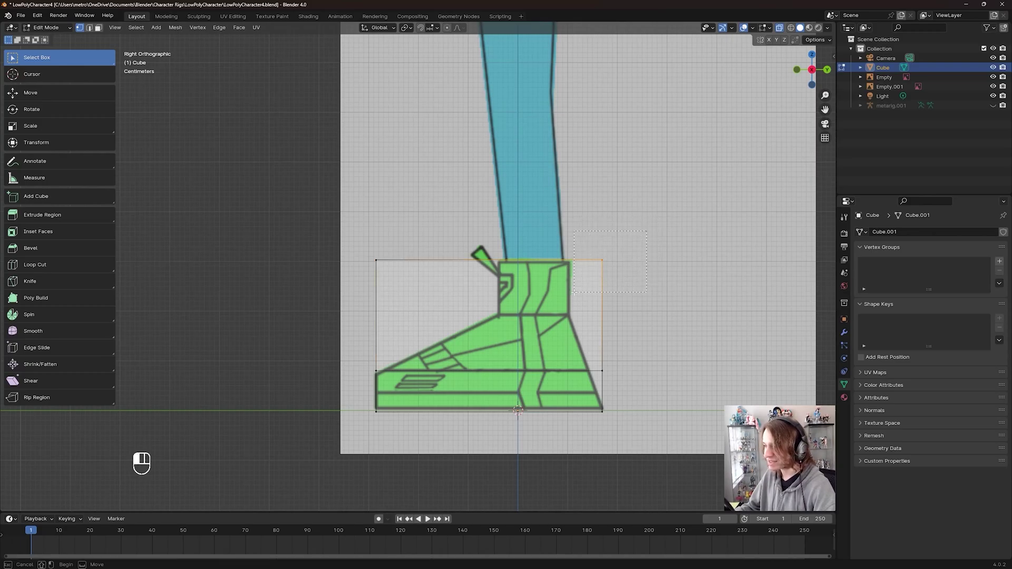
key("g")
key("x")
key("y")
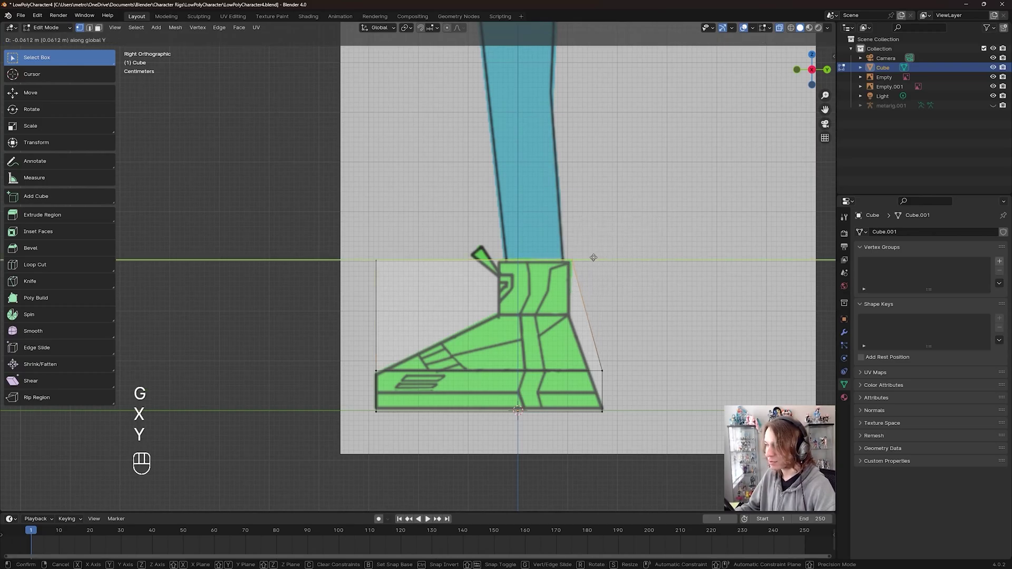
left_click(592, 259)
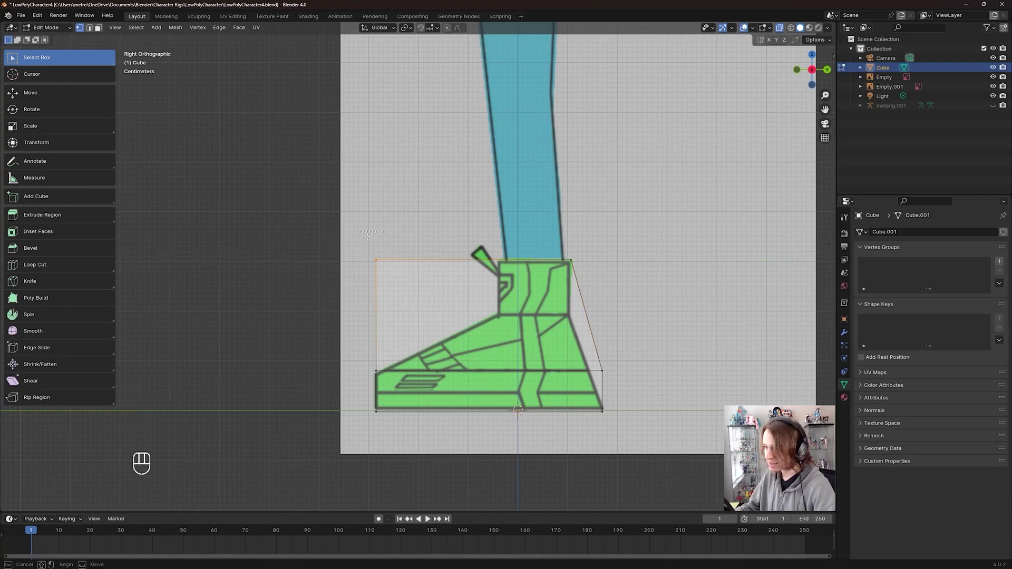
Move the selected top front vertices backward along Y to the front of the shoe's ankle collar.
key("g")
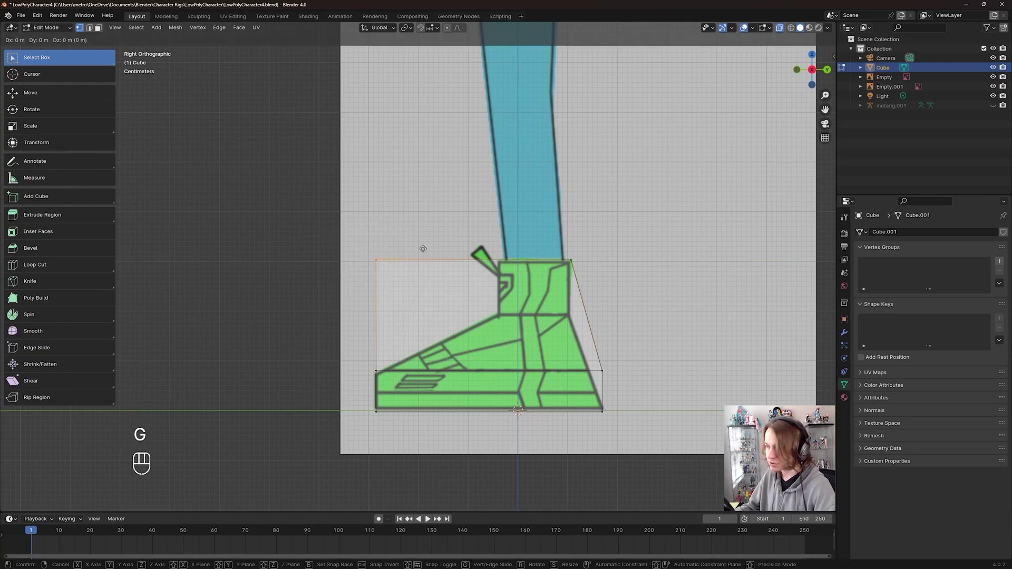
key("y")
left_click(547, 262)
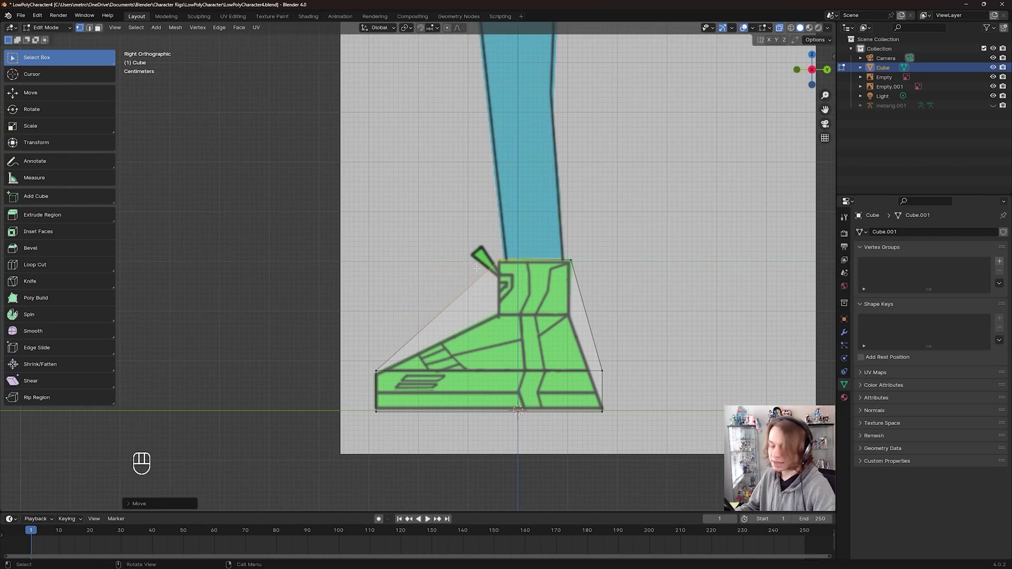
key("g")
key("x")
left_click(535, 264)
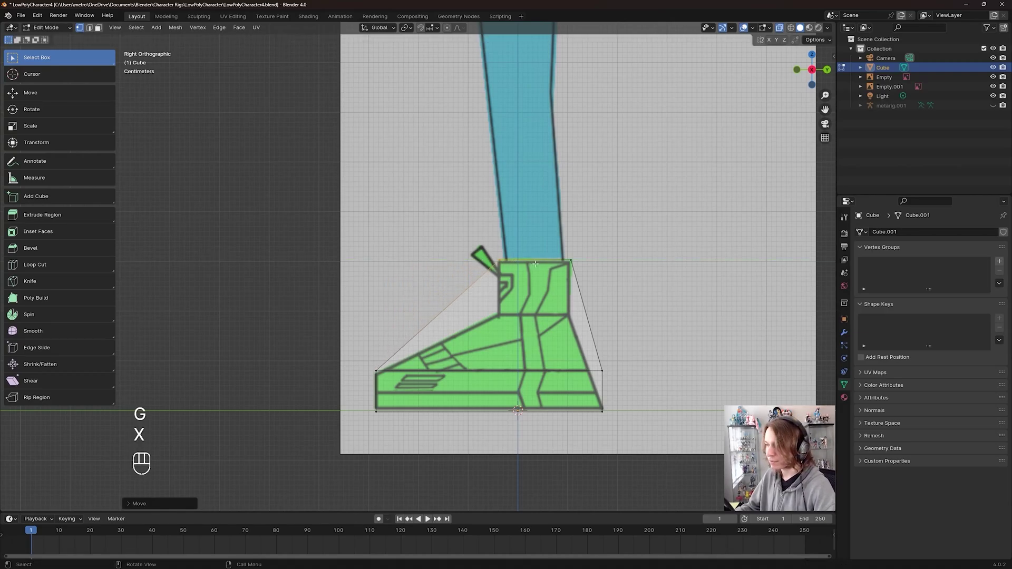
Check the mesh against the front reference, and in right view add a horizontal loop cut at the base of the ankle collar.
left_click(575, 266)
left_click(571, 259)
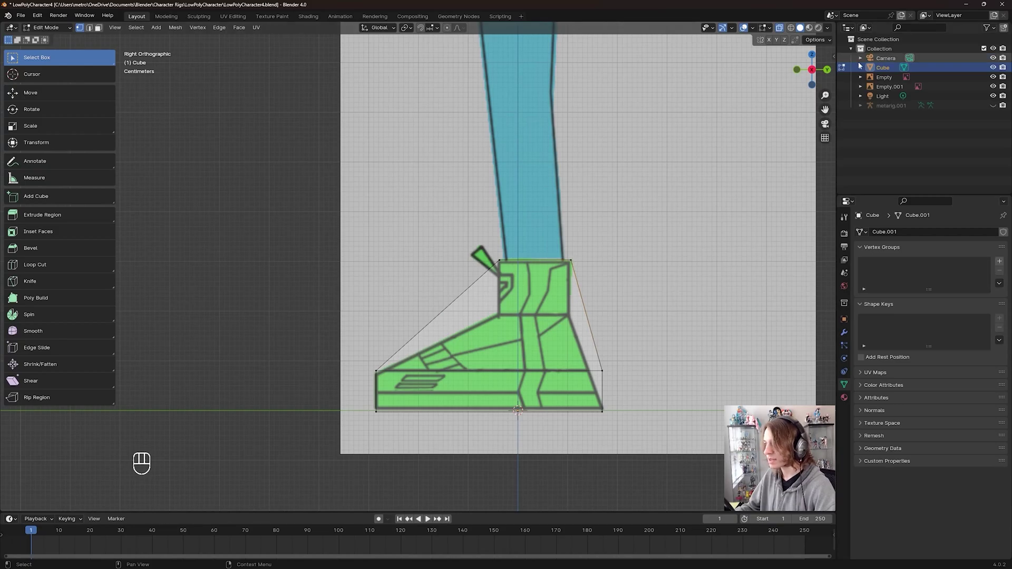
left_click(796, 70)
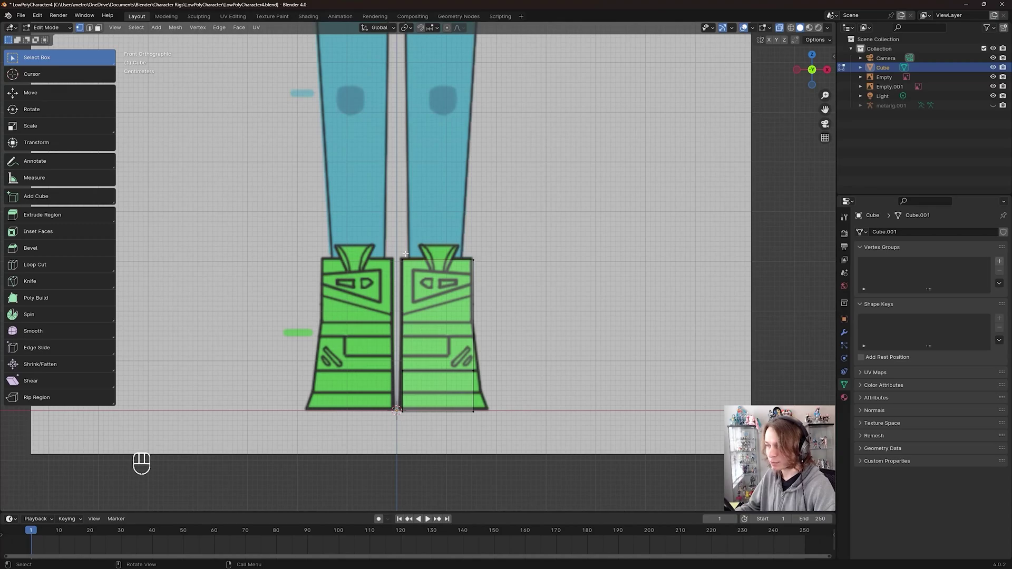
left_click(826, 70)
left_click_drag(443, 239, 577, 280)
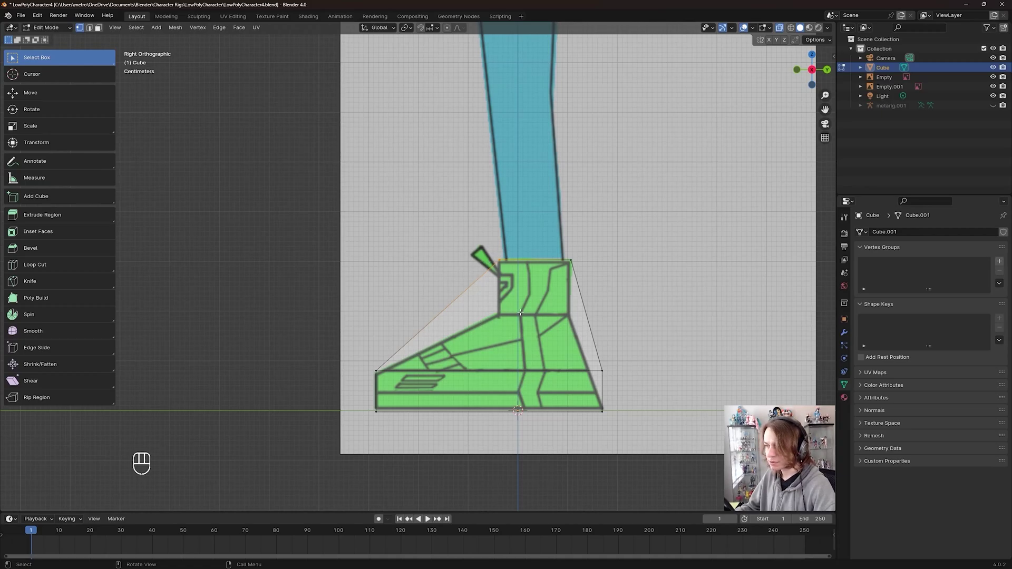
left_click(75, 263)
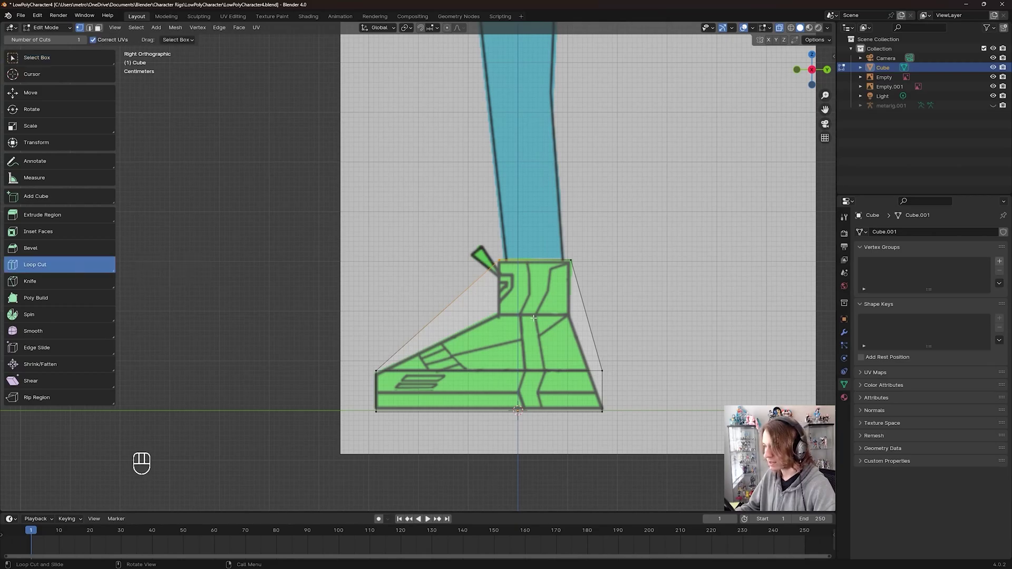
left_click(459, 317)
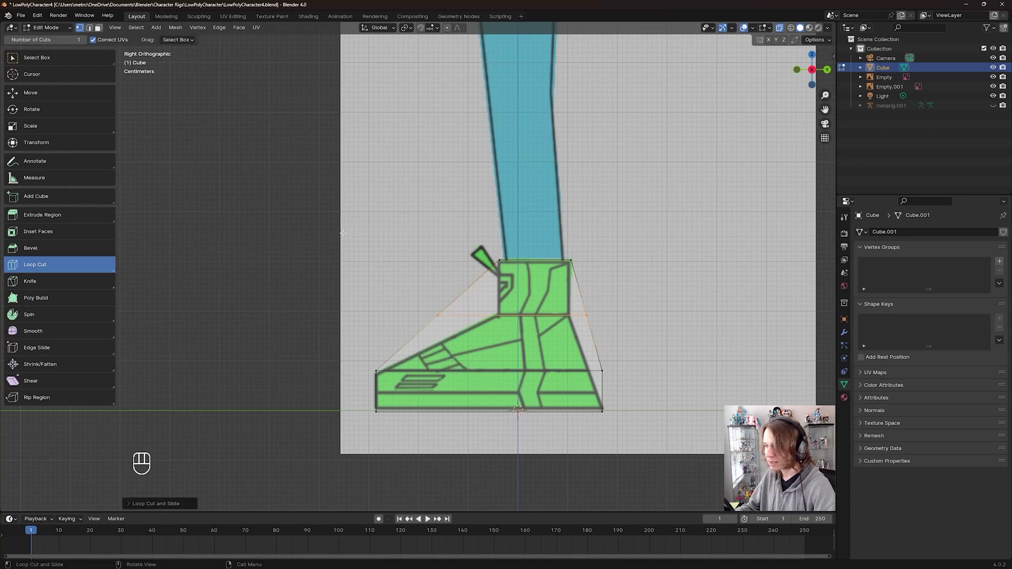
Select the new loop's rear vertices and move them about 0.034 m forward along Y to the back of the ankle.
key("w")
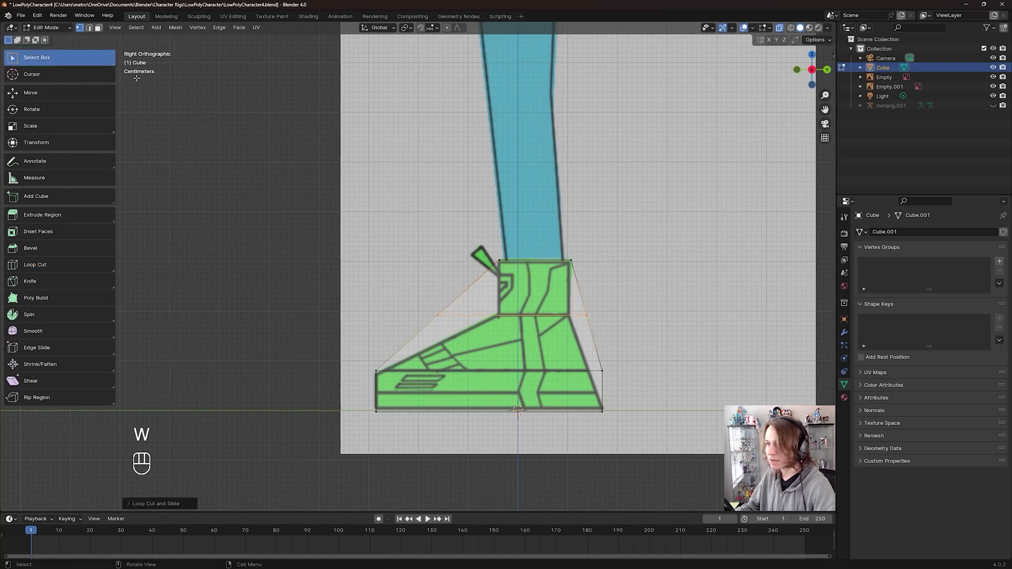
left_click(574, 327)
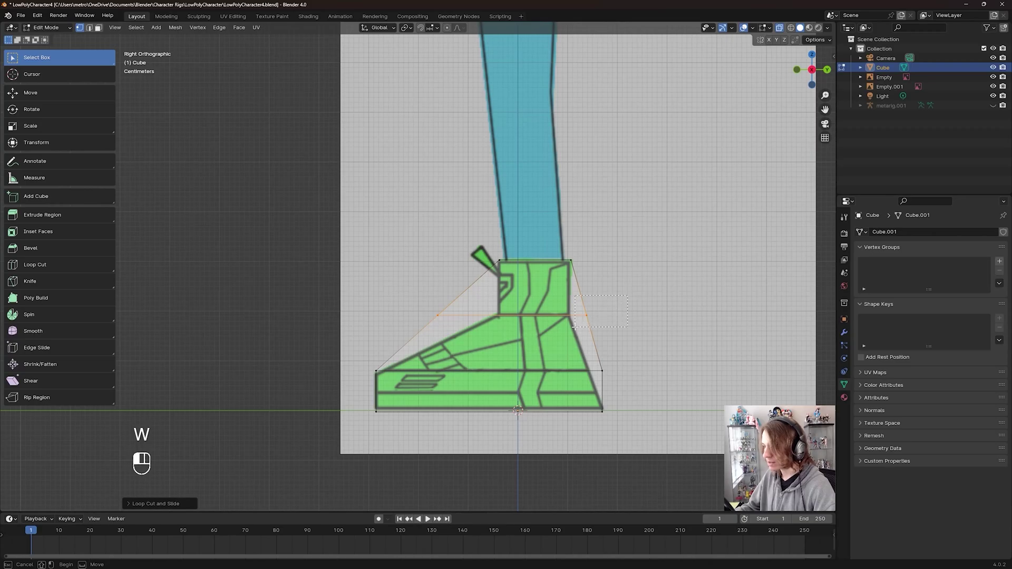
key("g")
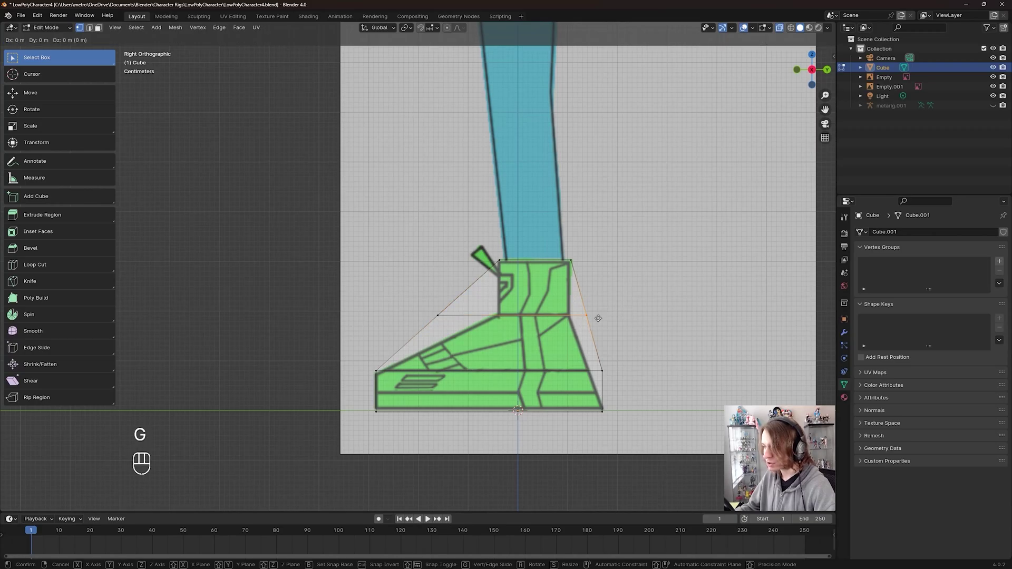
key("y")
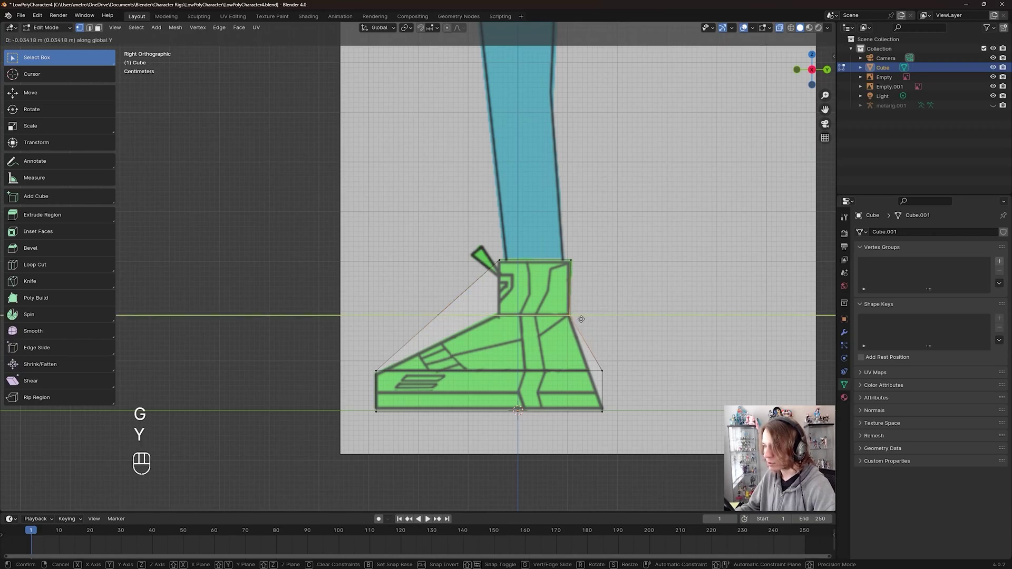
left_click(580, 319)
Select the front vertices of the ankle loop and move them backward along Y to where the collar meets the instep.
left_click_drag(396, 291, 466, 335)
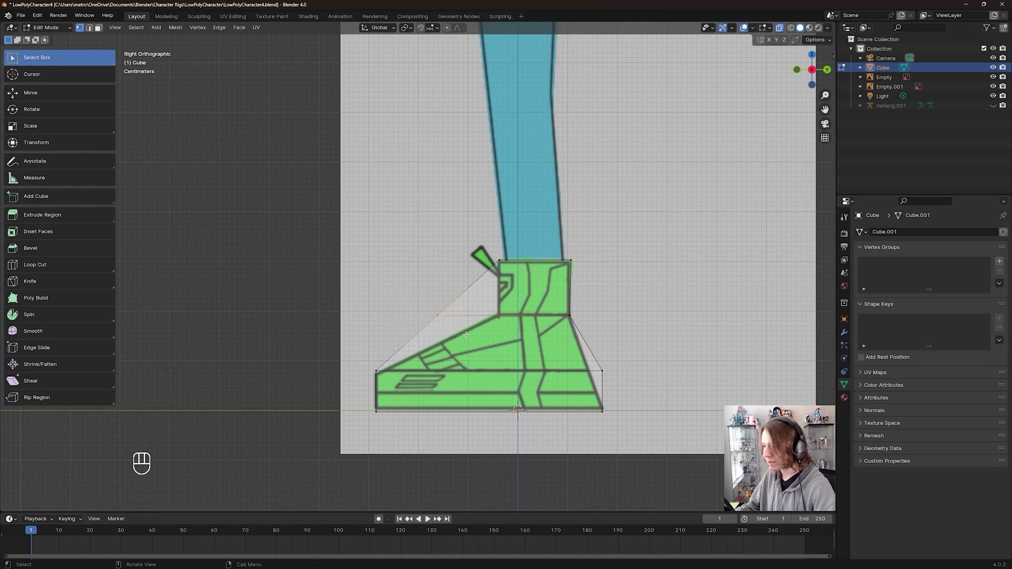
key("g")
key("y")
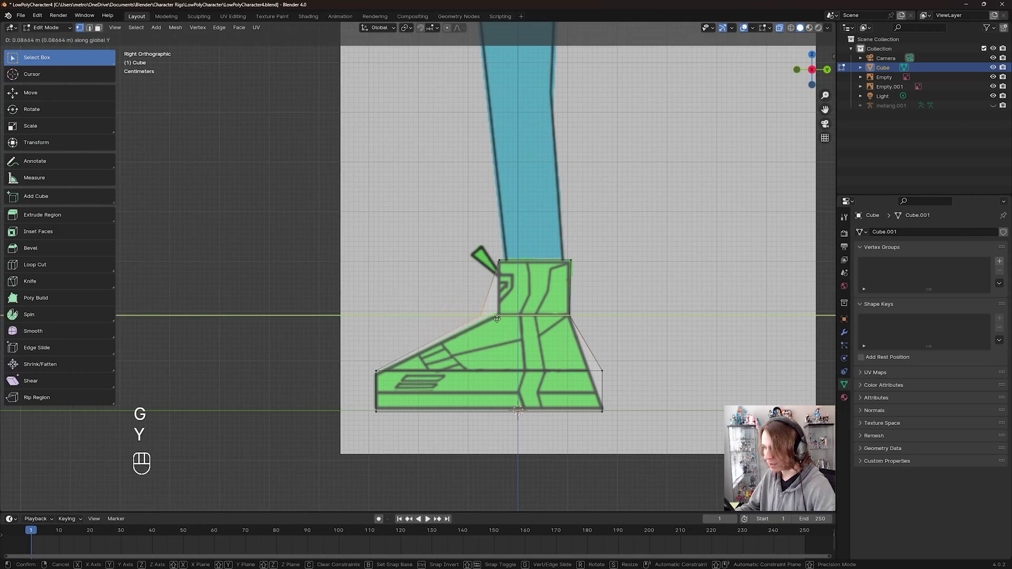
left_click(509, 318)
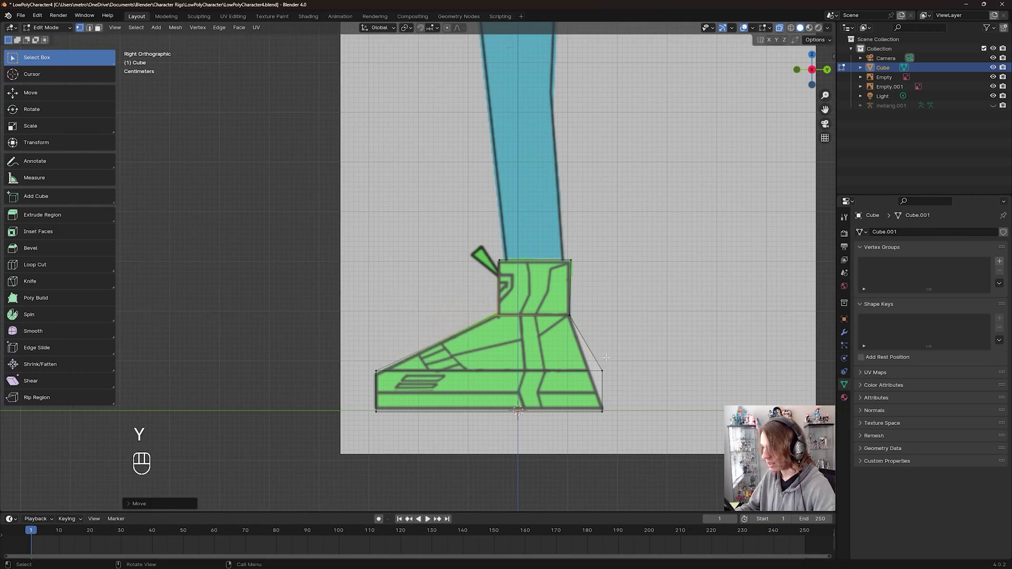
Select the rear vertices of the sole loop and move them forward along Y to the heel's slanted edge.
left_click_drag(638, 342, 591, 385)
key("g")
key("y")
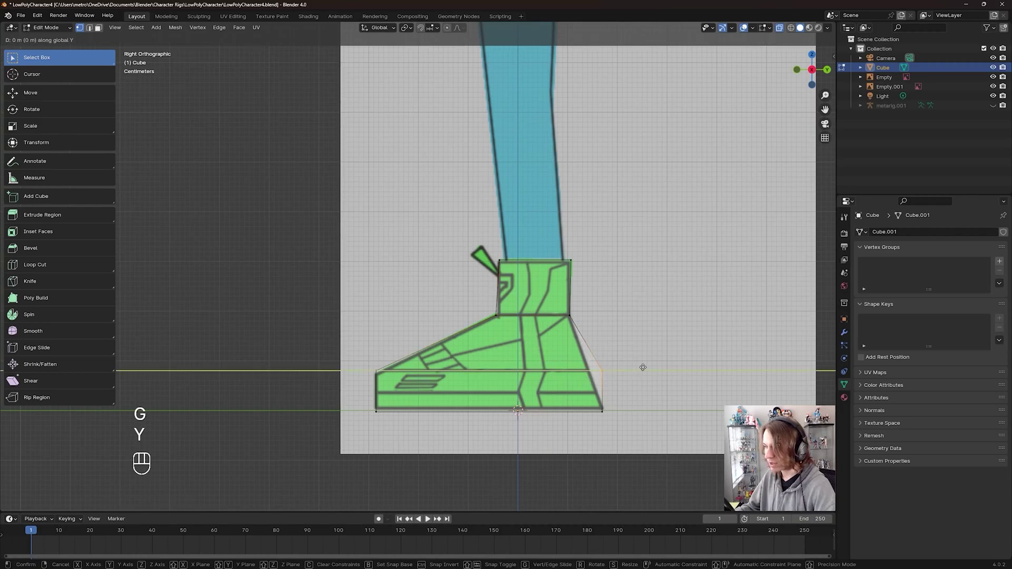
left_click(627, 367)
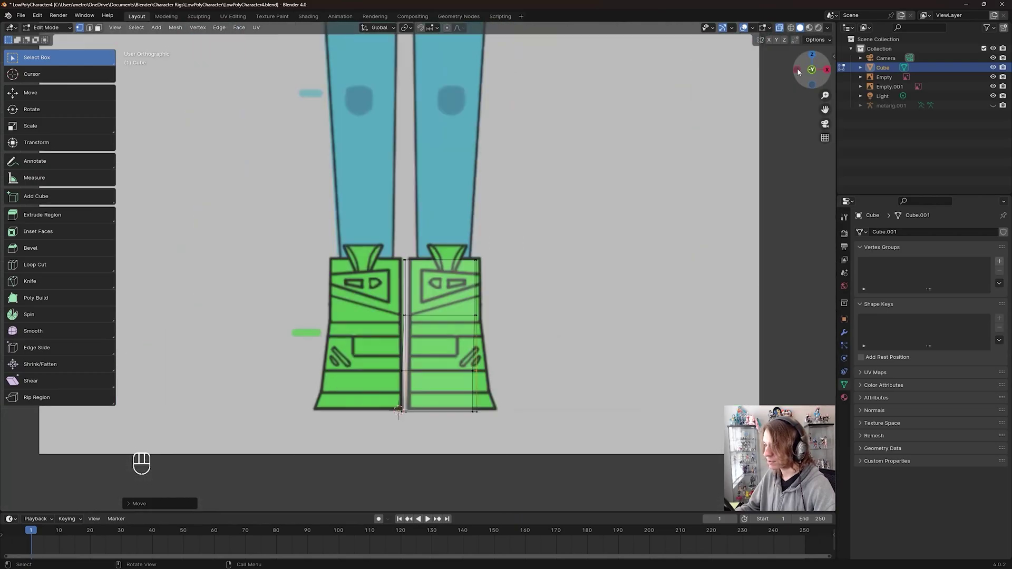
Compare the mesh with the front shoe reference, and turn off X-ray in perspective view to see the shoe as solid.
left_click(796, 69)
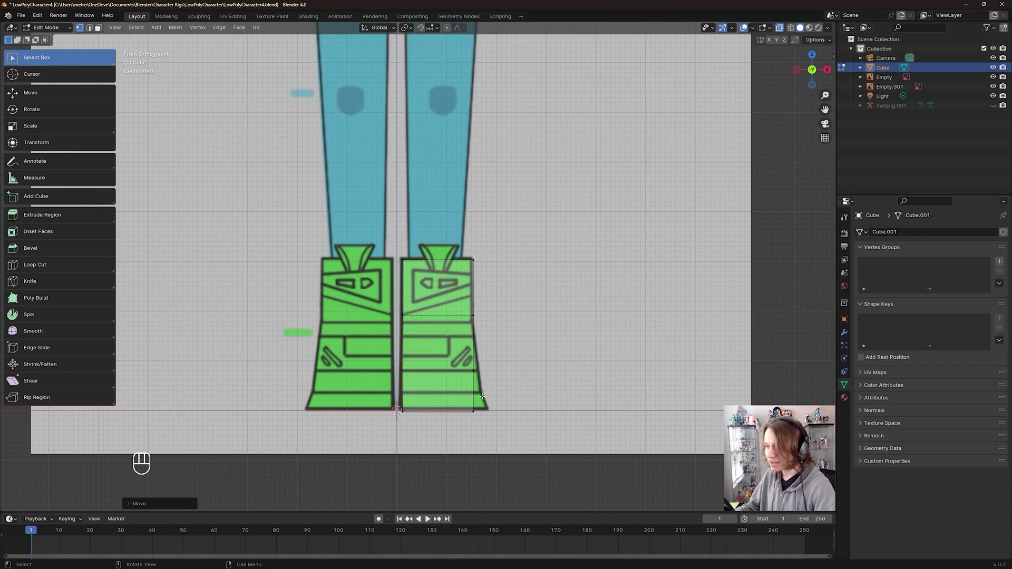
left_click(466, 287)
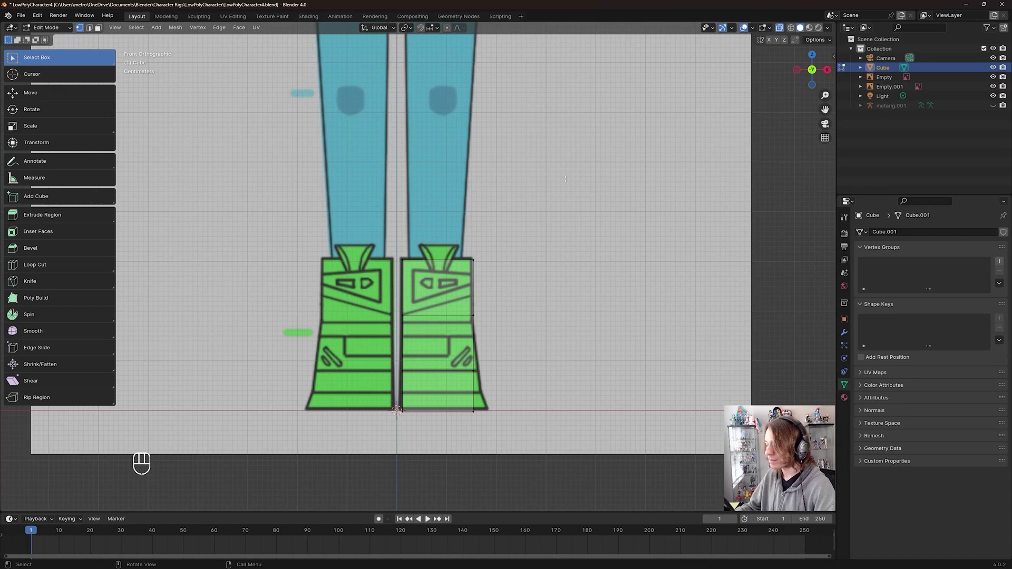
middle_click_drag(586, 216, 675, 151)
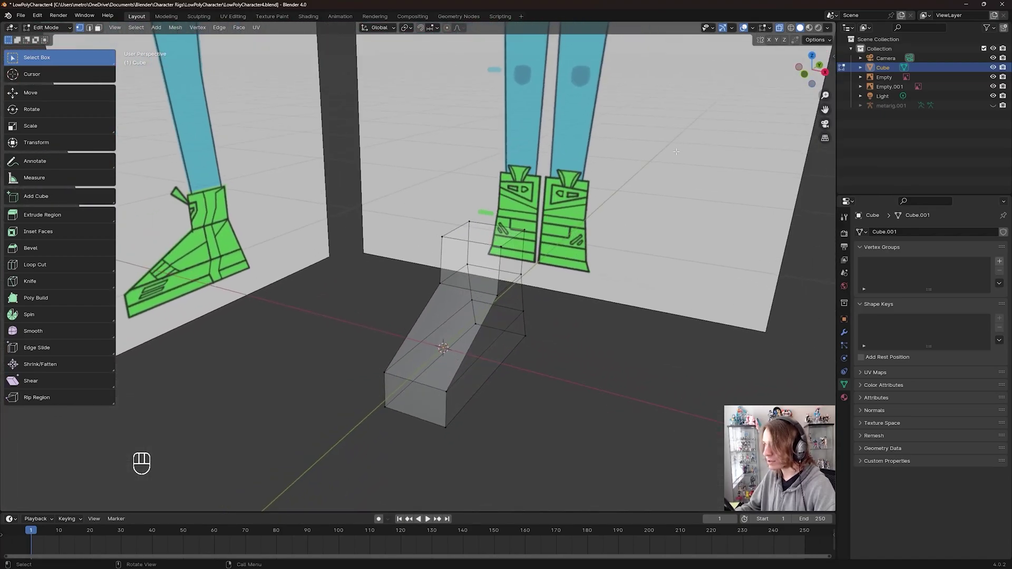
left_click(779, 28)
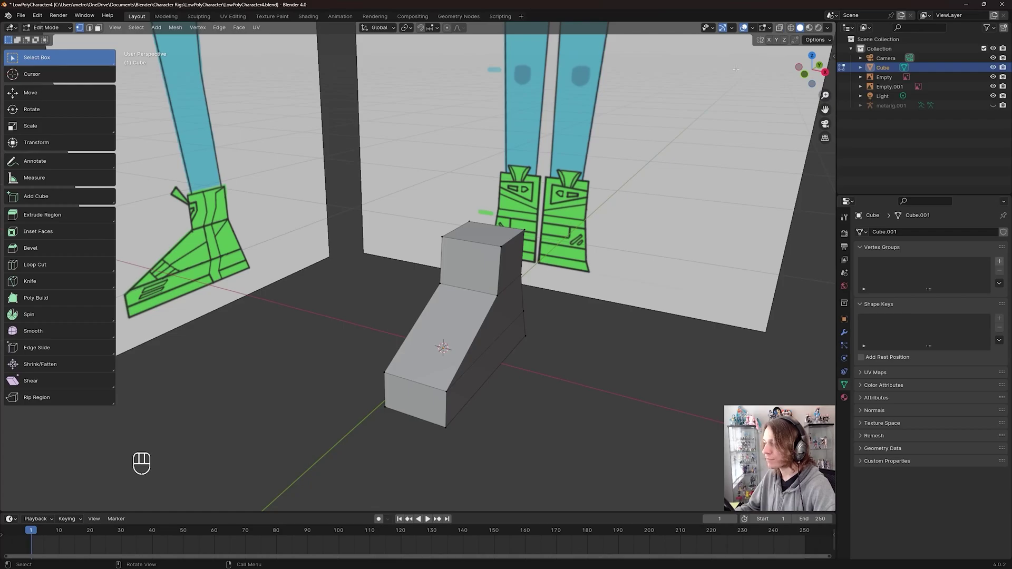
Return the shoe mesh to Object Mode and save the file.
middle_click_drag(580, 433, 636, 427)
middle_click_drag(530, 427, 515, 365)
scroll(582, 350, "up", 2)
key("Tab")
scroll(506, 359, "down", 3)
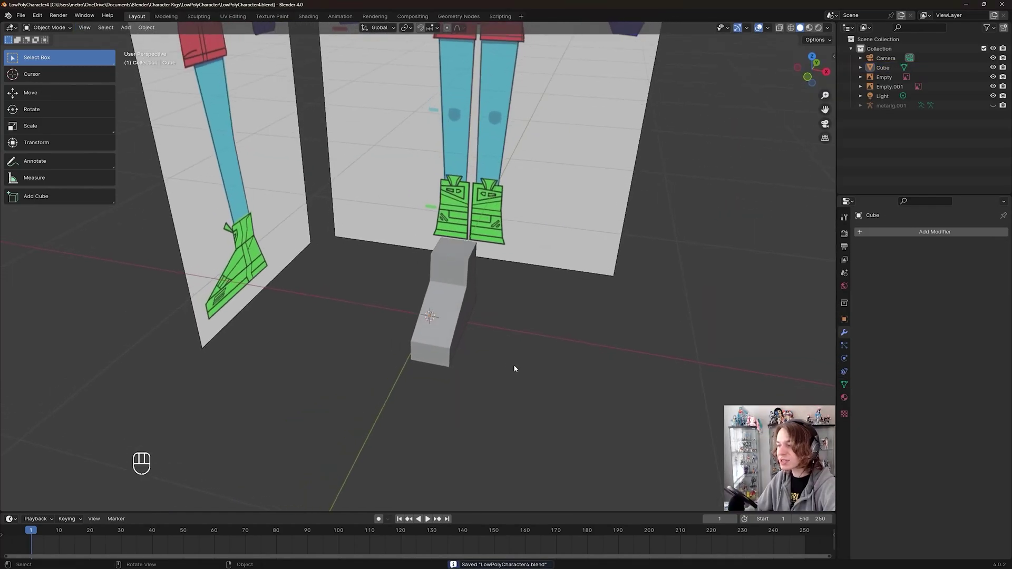
Add a cylinder mesh at the origin beside the shoe.
middle_click_drag(474, 334, 496, 332)
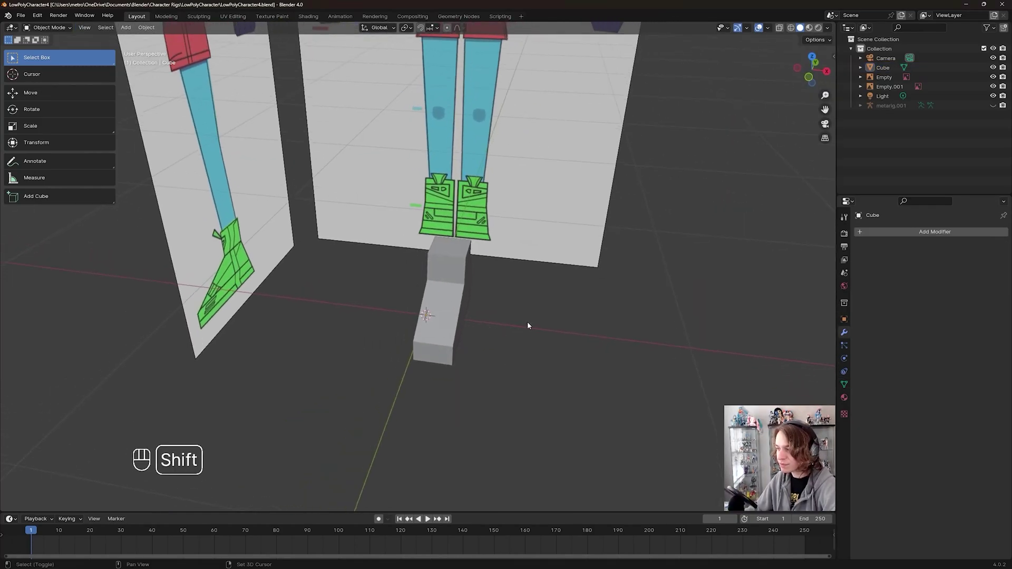
key("shift+a")
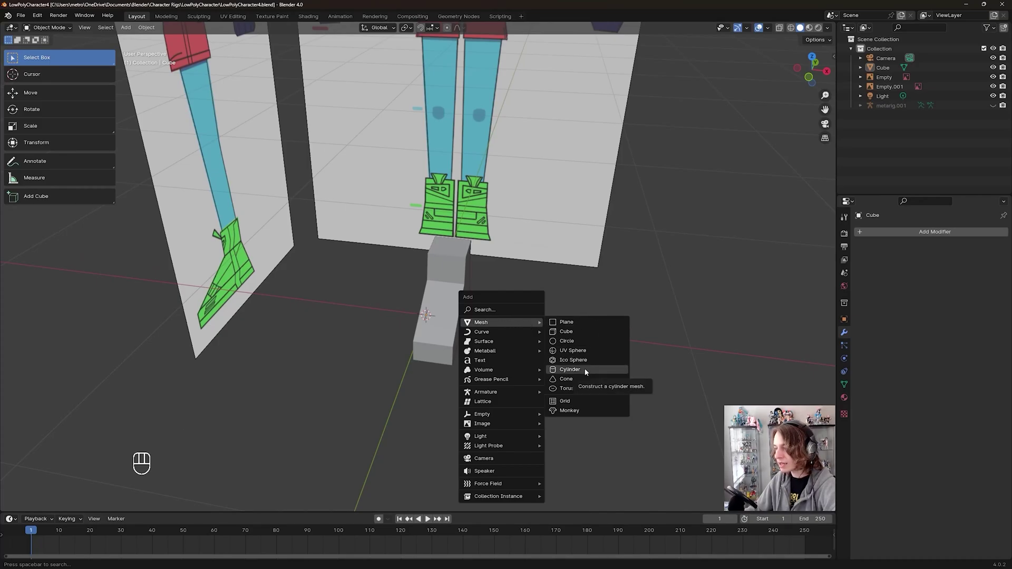
left_click(569, 370)
scroll(346, 356, "down", 3)
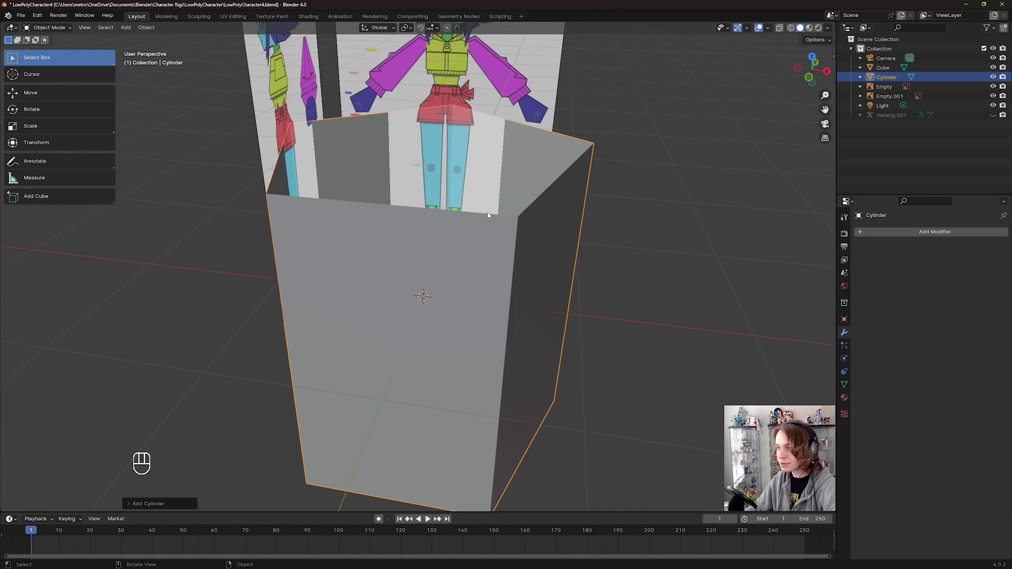
middle_click_drag(433, 208, 428, 227)
Set the new cylinder to 25 vertices with the cap fill type N-Gon.
left_click(150, 503)
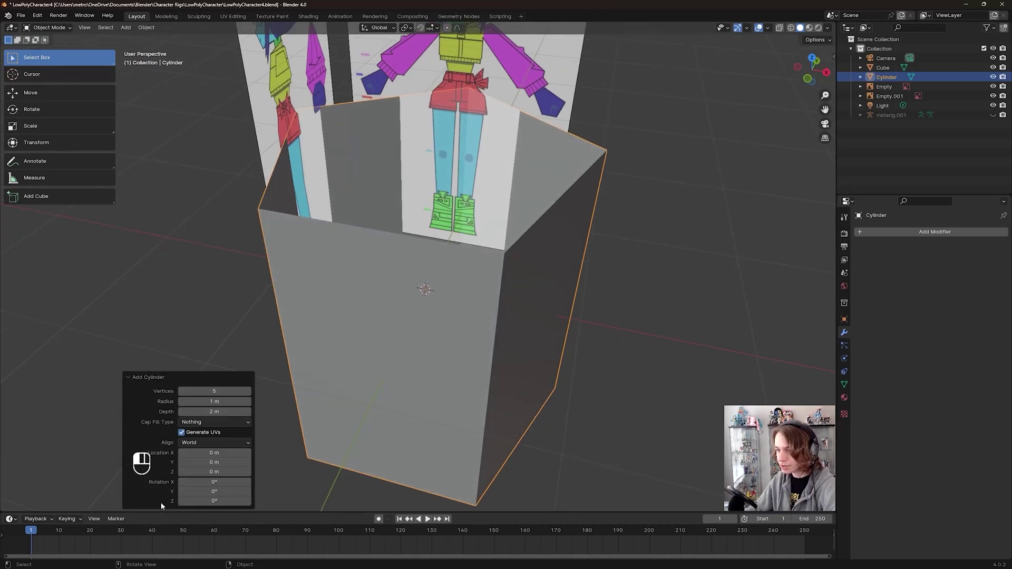
left_click(212, 392)
type("25")
key("Return")
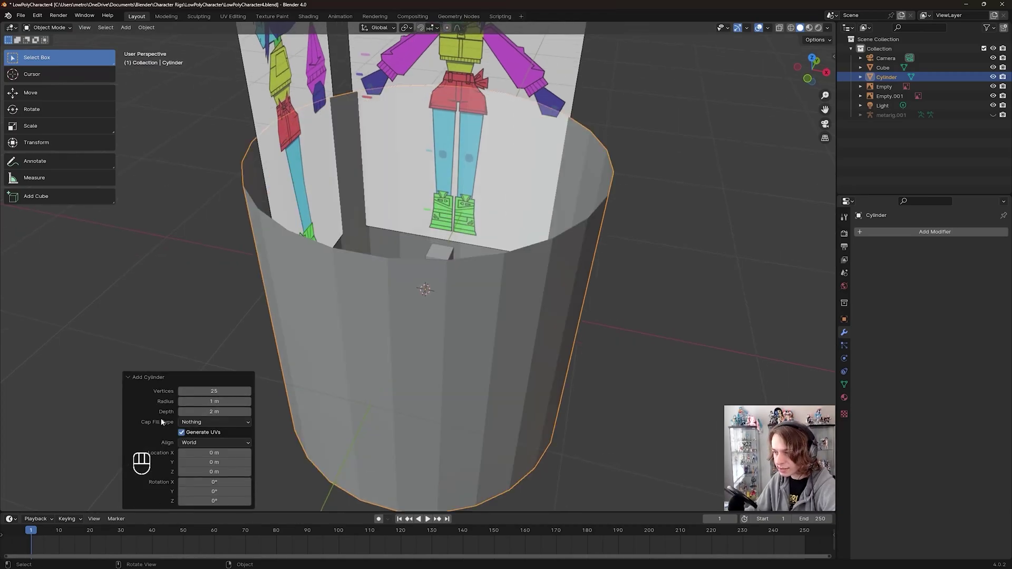
left_click(220, 422)
left_click(216, 444)
scroll(428, 302, "down", 4)
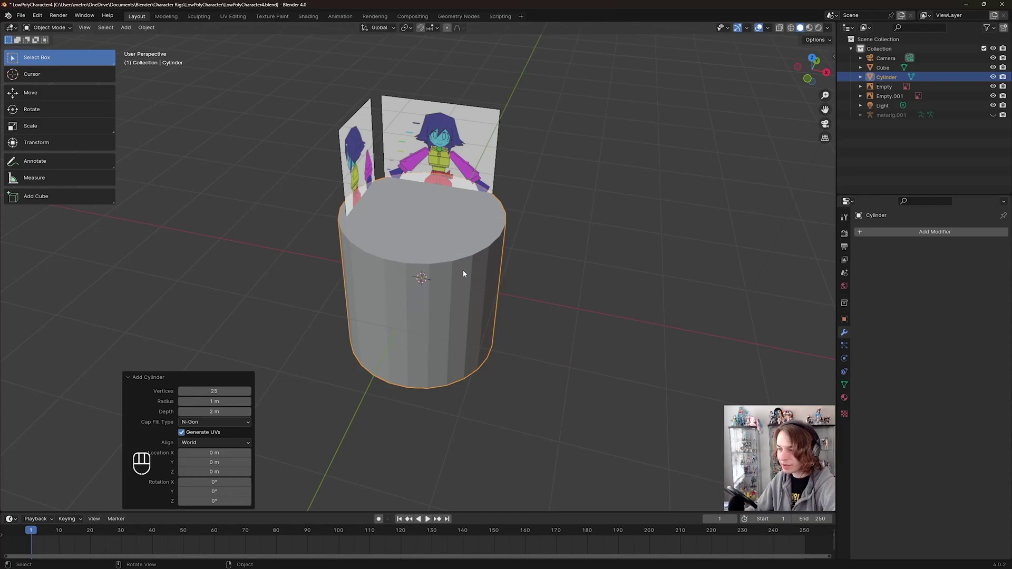
Try the Triangle Fan cap fill on the cylinder, return it to N-Gon, and examine the capped top.
middle_click_drag(358, 295, 372, 339, "shift")
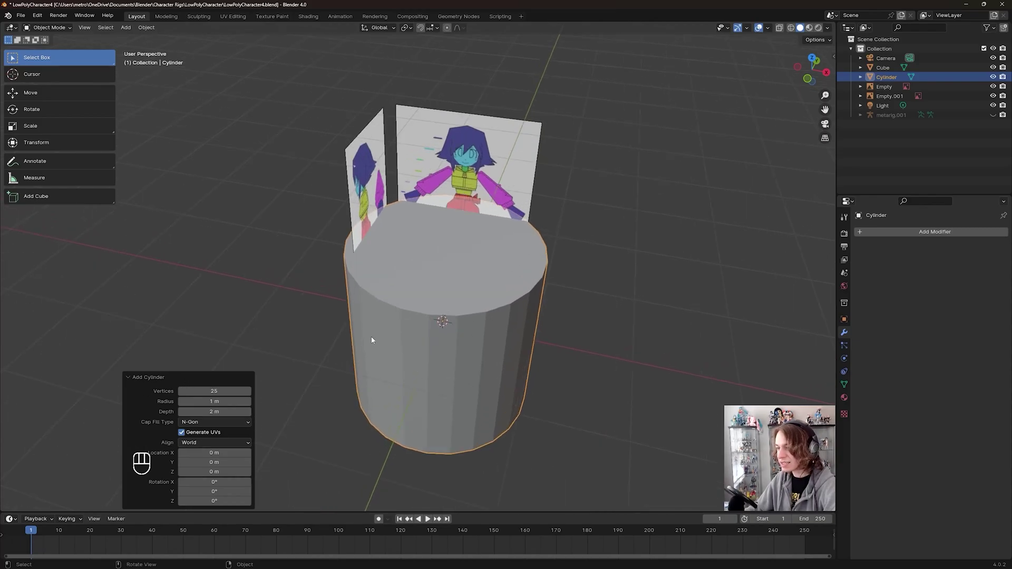
left_click(162, 379)
left_click(161, 505)
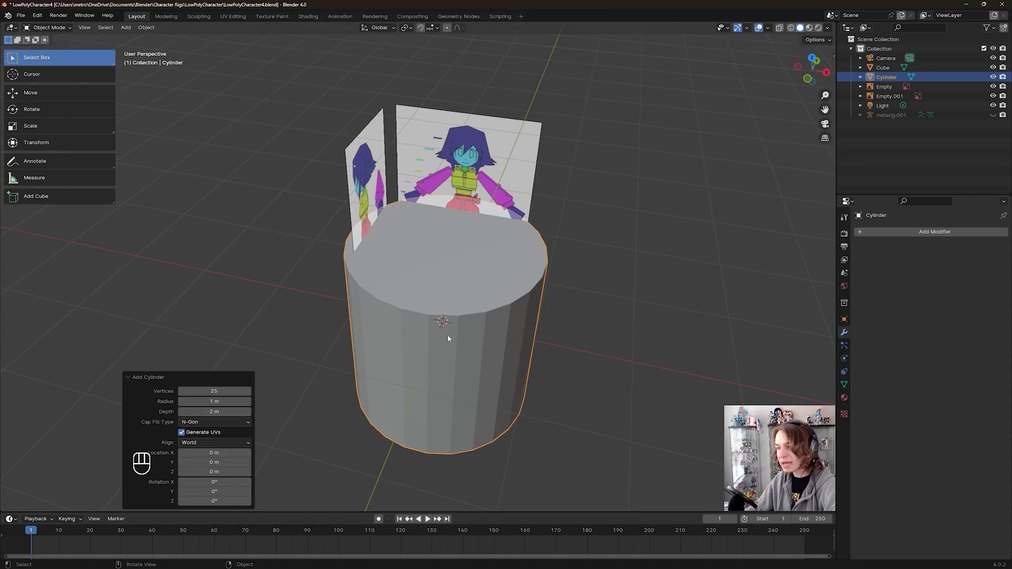
middle_click_drag(448, 338, 437, 332)
scroll(363, 360, "up", 2)
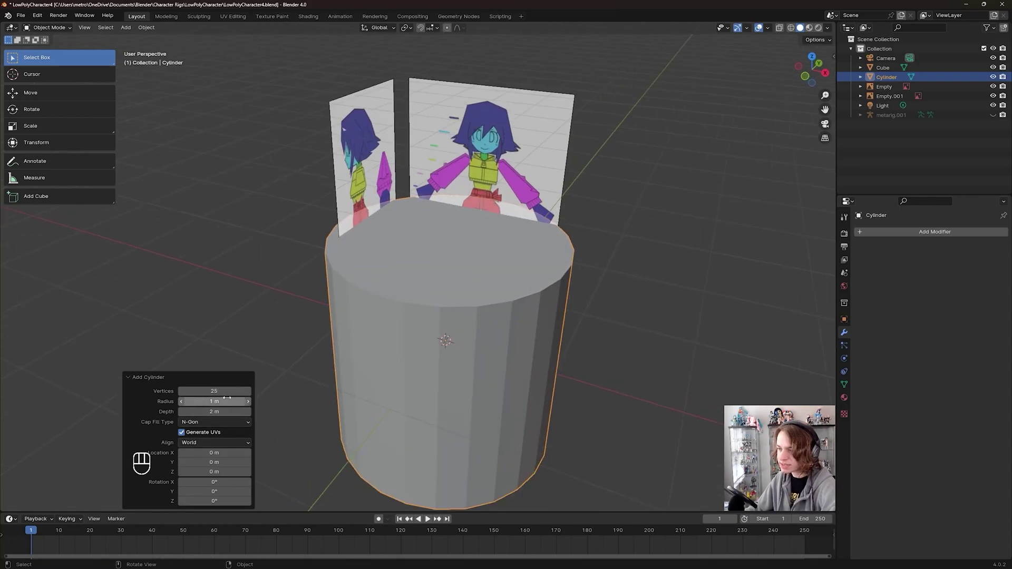
left_click(222, 422)
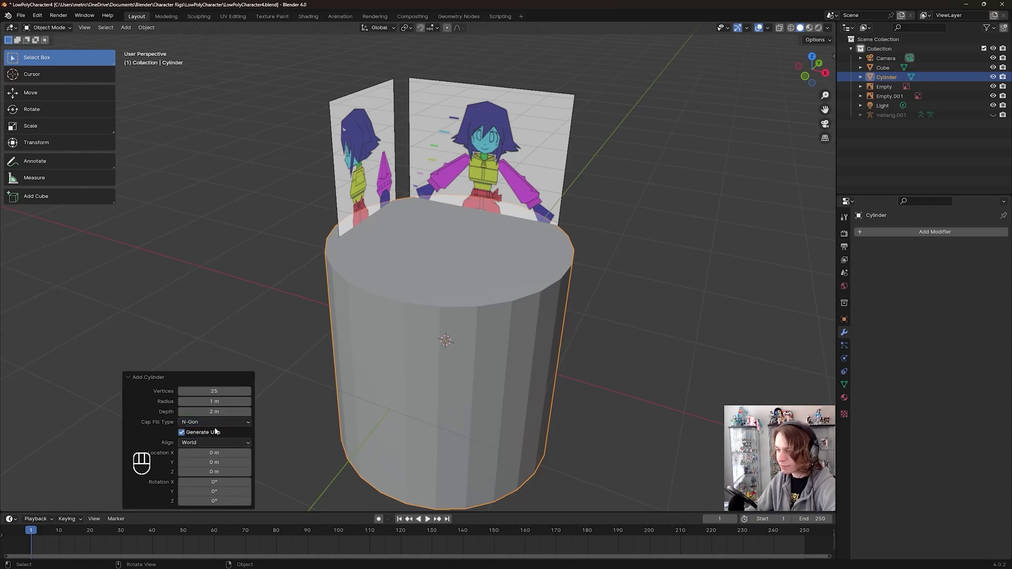
left_click(216, 452)
left_click(214, 422)
left_click(211, 445)
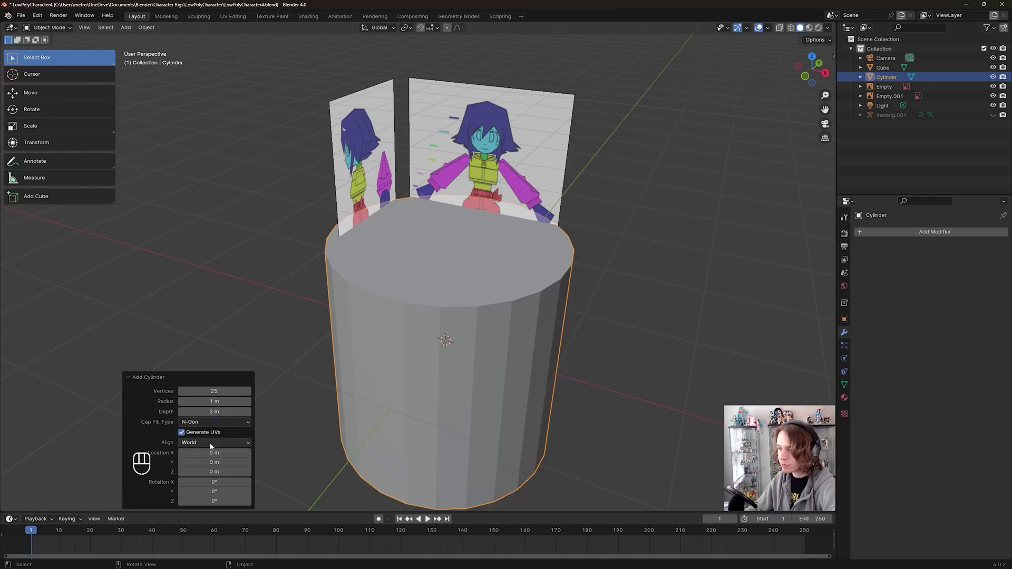
middle_click_drag(447, 342, 448, 350)
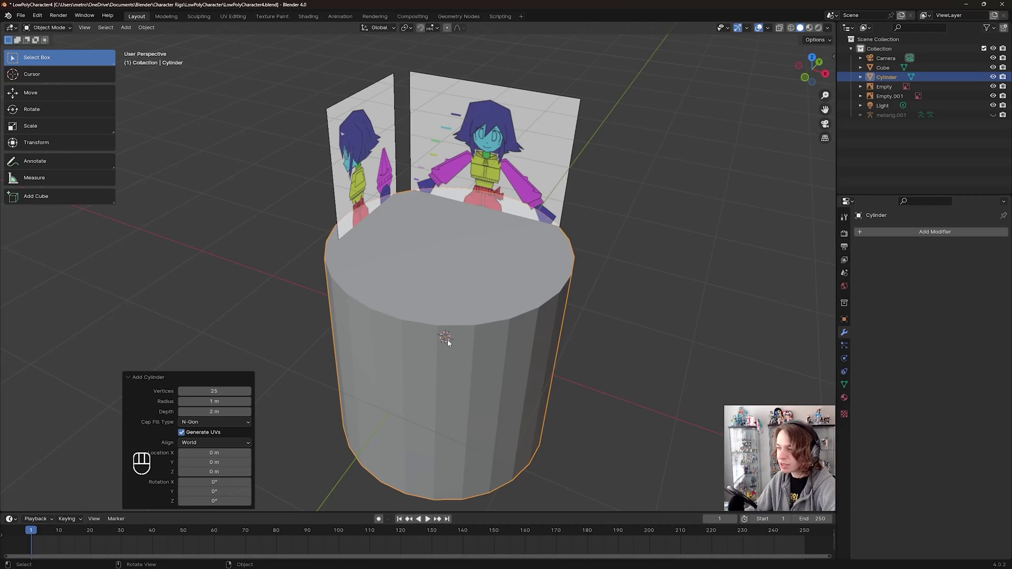
middle_click_drag(452, 310, 425, 296)
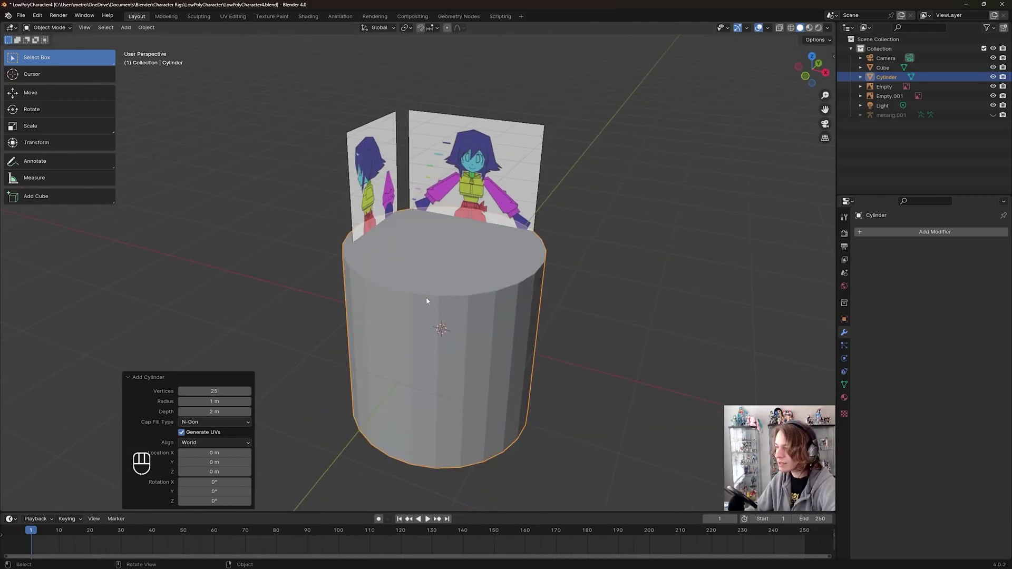
middle_click_drag(471, 350, 454, 296)
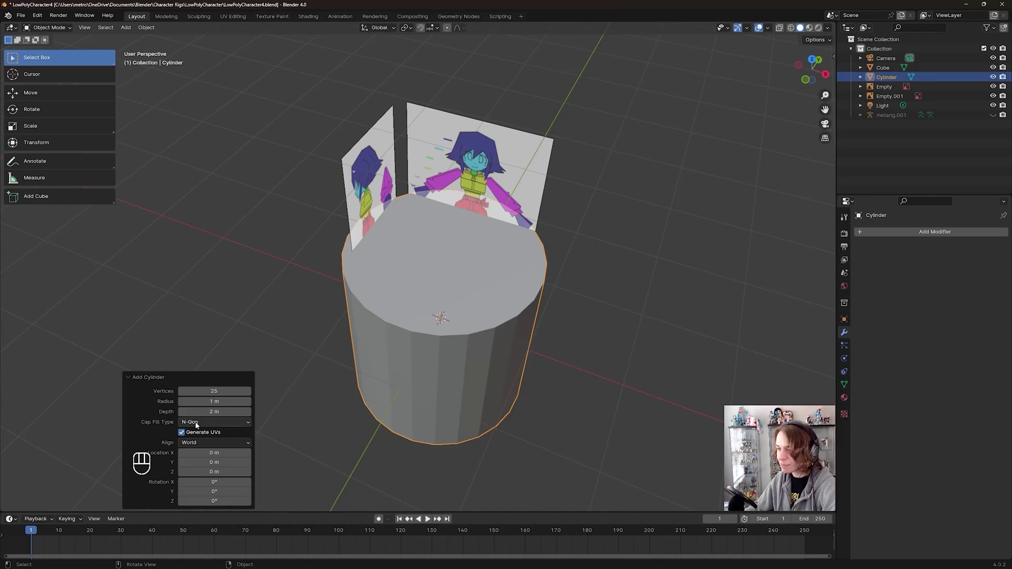
left_click(148, 377)
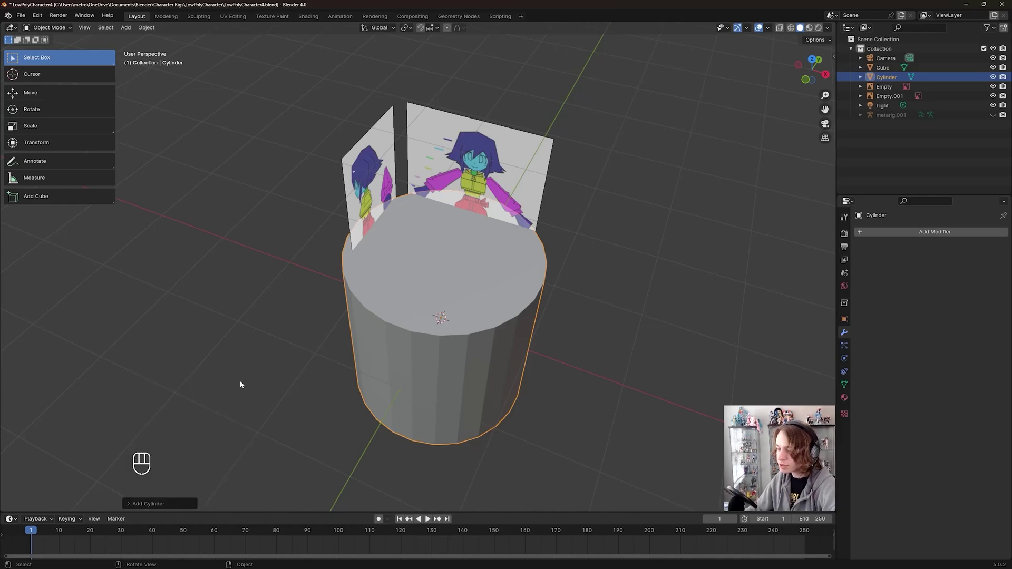
Set the cylinder's cap fill type to Nothing and its vertex count to 5.
left_click(148, 504)
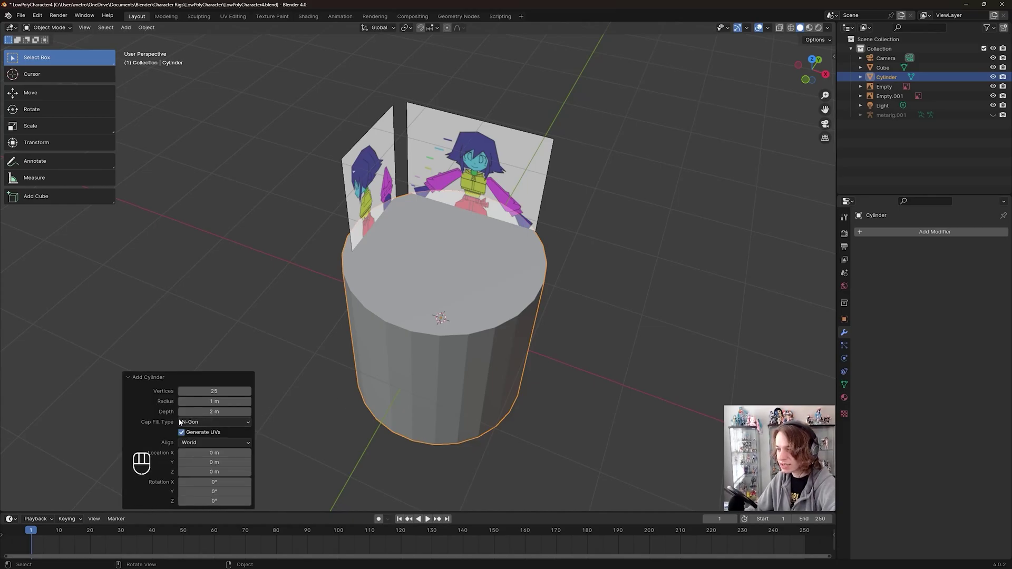
left_click(207, 421)
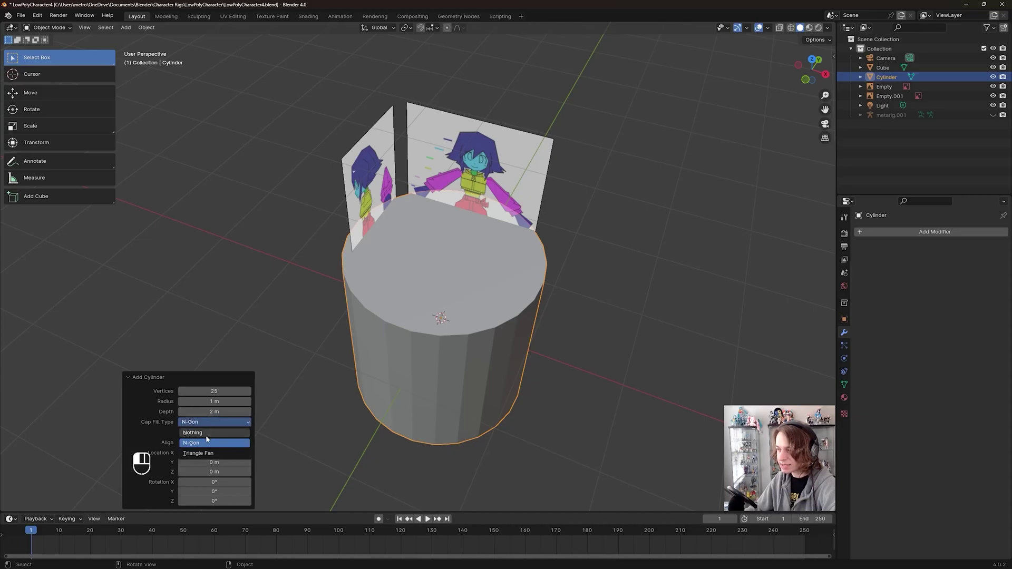
left_click(207, 432)
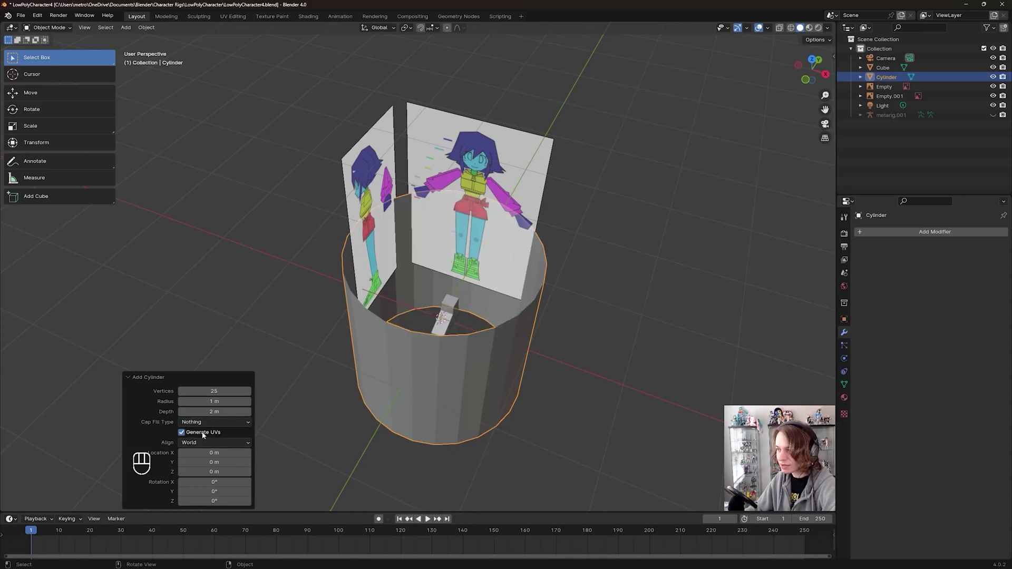
left_click(218, 390)
type("5")
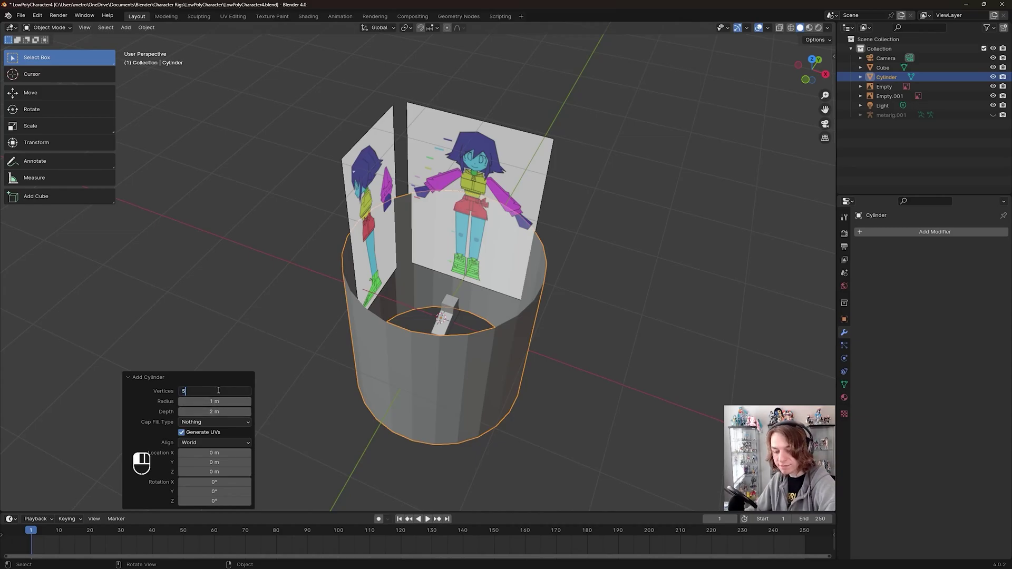
key("Return")
middle_click_drag(491, 353, 509, 343)
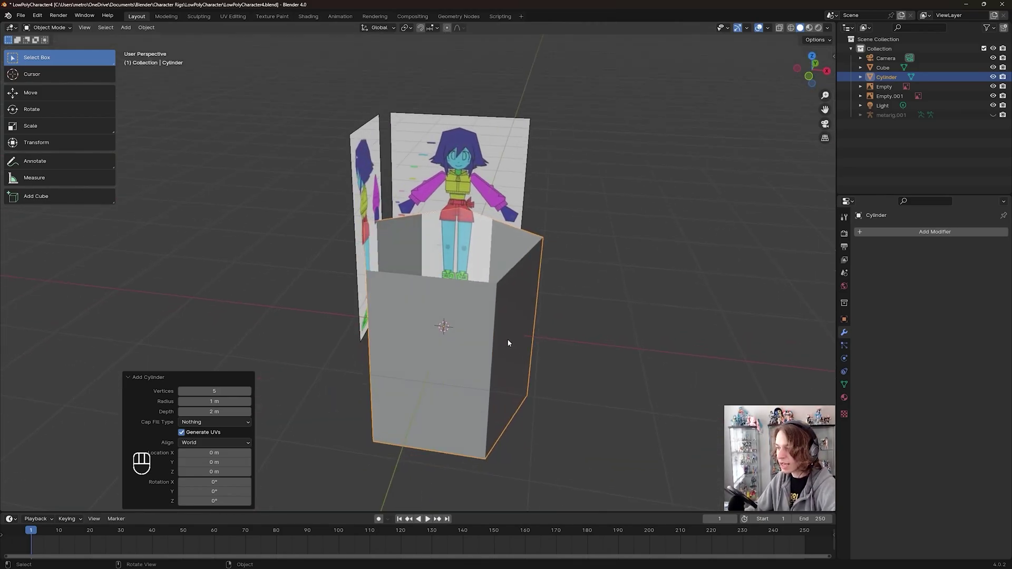
In Edit Mode and front view, scale the cylinder to about 0.174 and move it up onto the character's left thigh.
key("Tab")
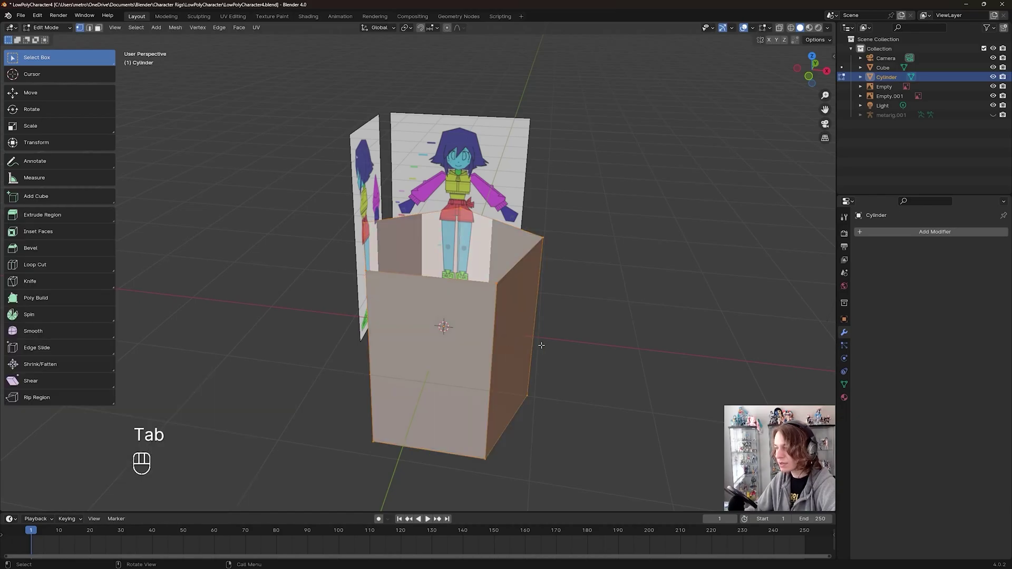
left_click(808, 76)
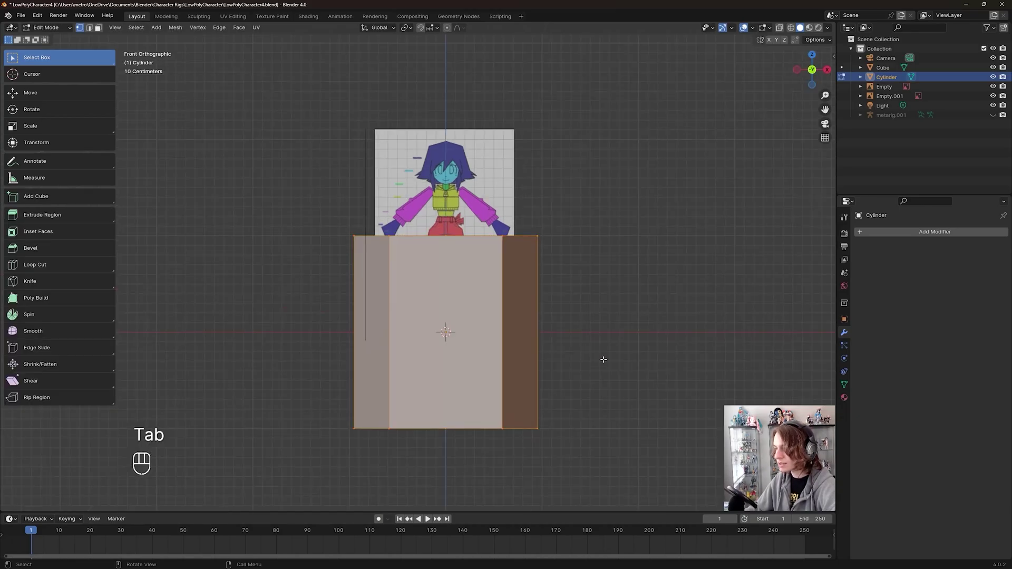
key("s")
left_click(490, 348)
scroll(490, 348, "up", 2)
key("g")
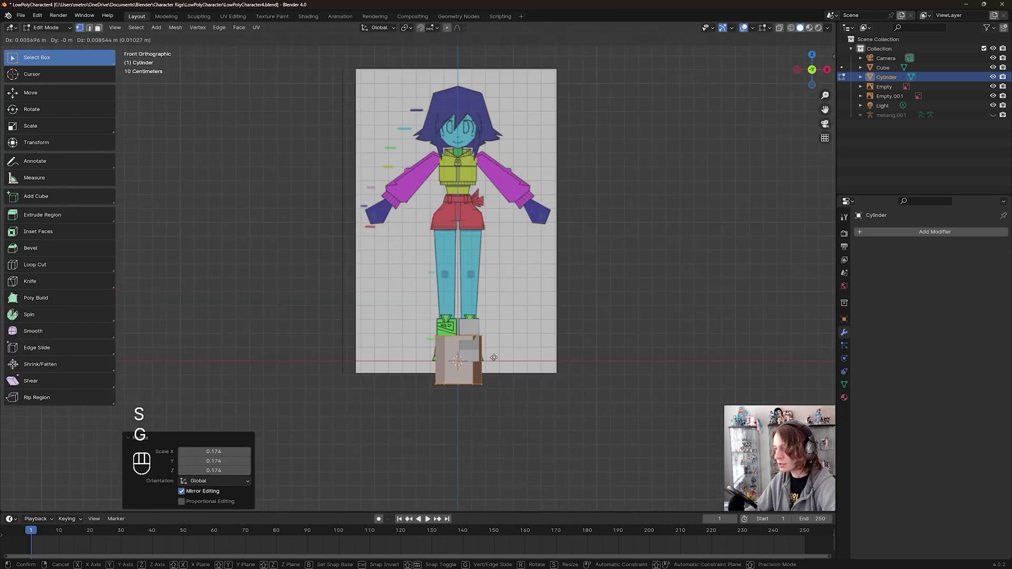
left_click(507, 249)
Scale the cylinder mesh by about 0.436 to match the width of the leg in the front reference.
scroll(507, 249, "up", 5)
key("s")
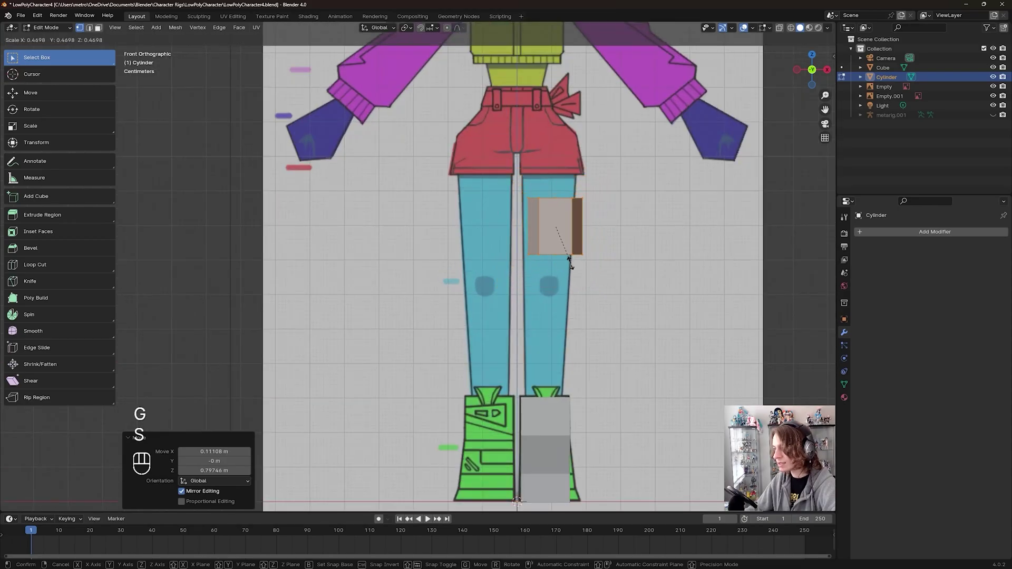
left_click(569, 259)
middle_click_drag(569, 258, 527, 273, "shift")
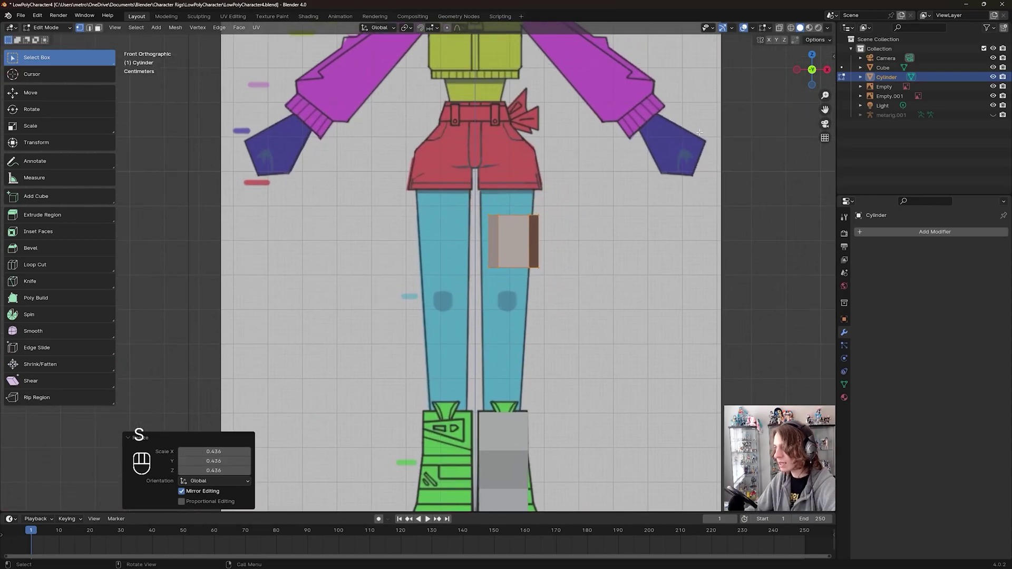
Turn on X-ray and move the cylinder down to the knee, aligned with the leg's inner edge.
left_click(779, 27)
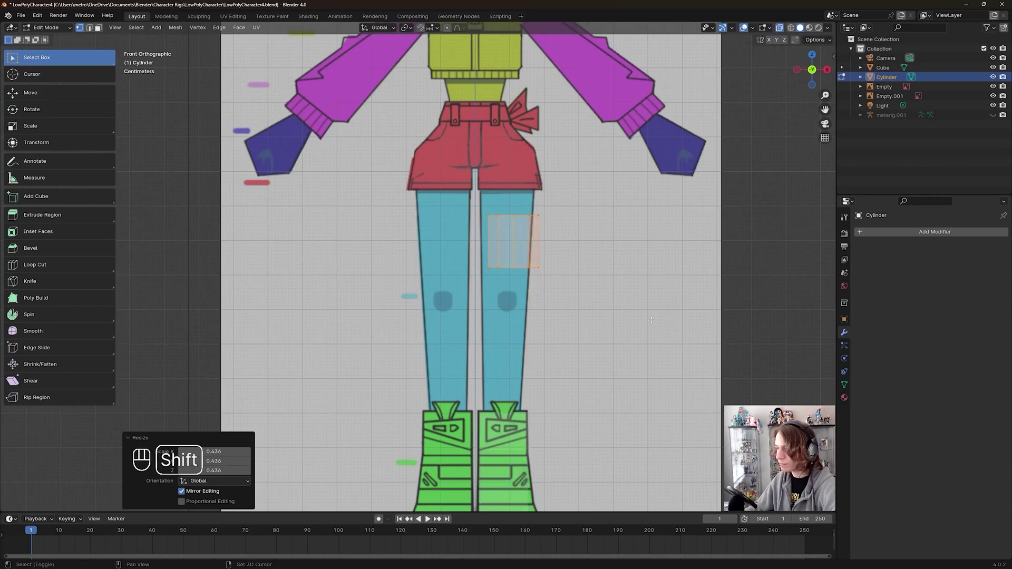
middle_click_drag(664, 277, 641, 239, "shift")
scroll(644, 240, "up", 3)
key("g")
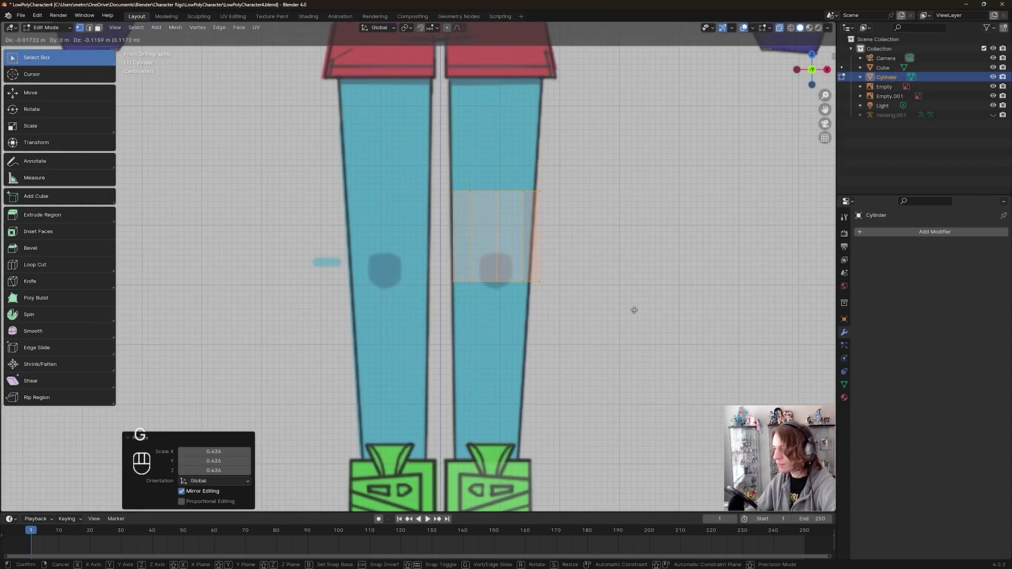
left_click(638, 347)
Stretch the cylinder along Z by about 4.35 so it spans the leg from the shorts to the shoe.
scroll(638, 347, "down", 2)
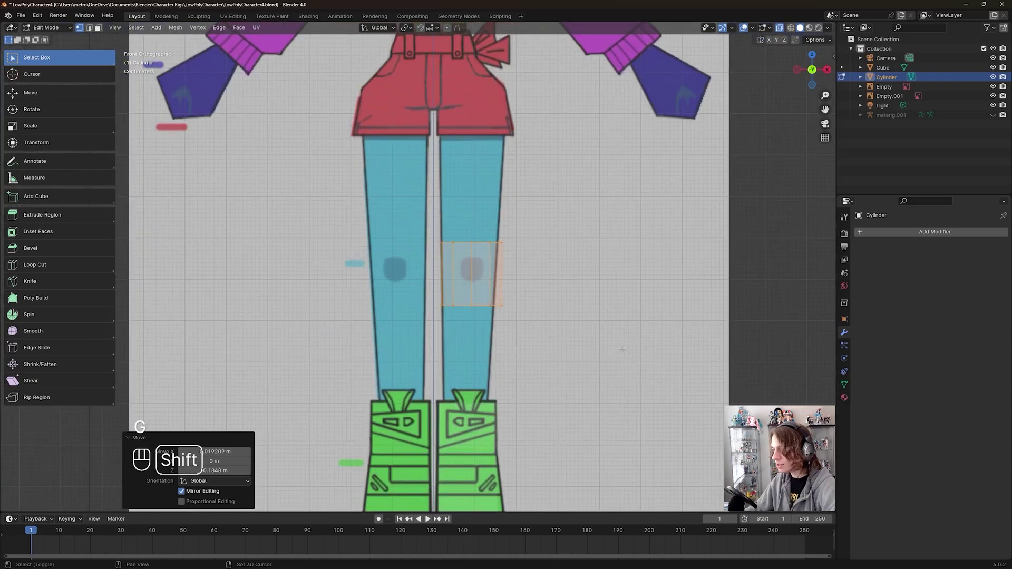
middle_click_drag(561, 303, 530, 300, "shift")
key("s")
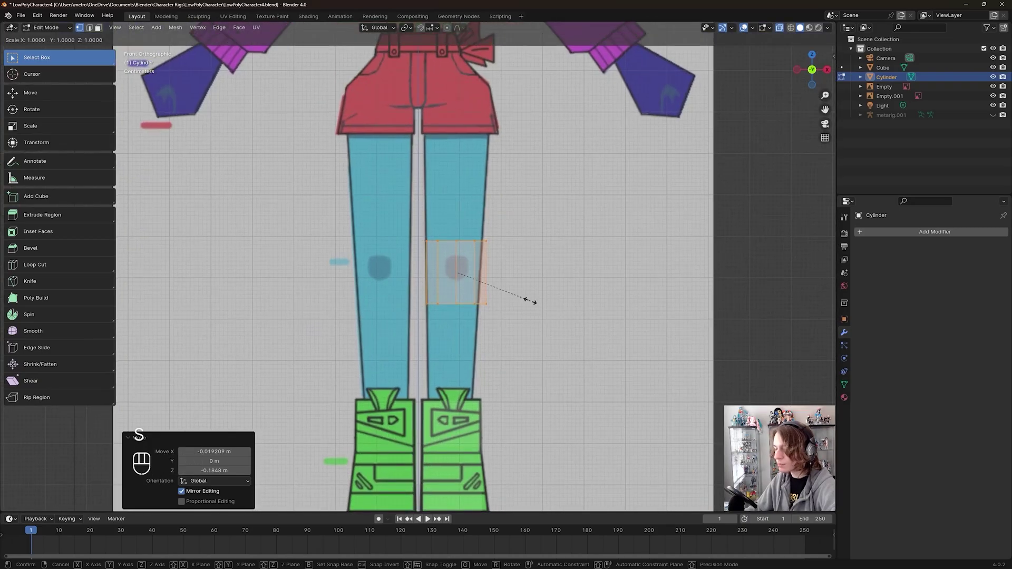
key("y")
left_click(527, 298)
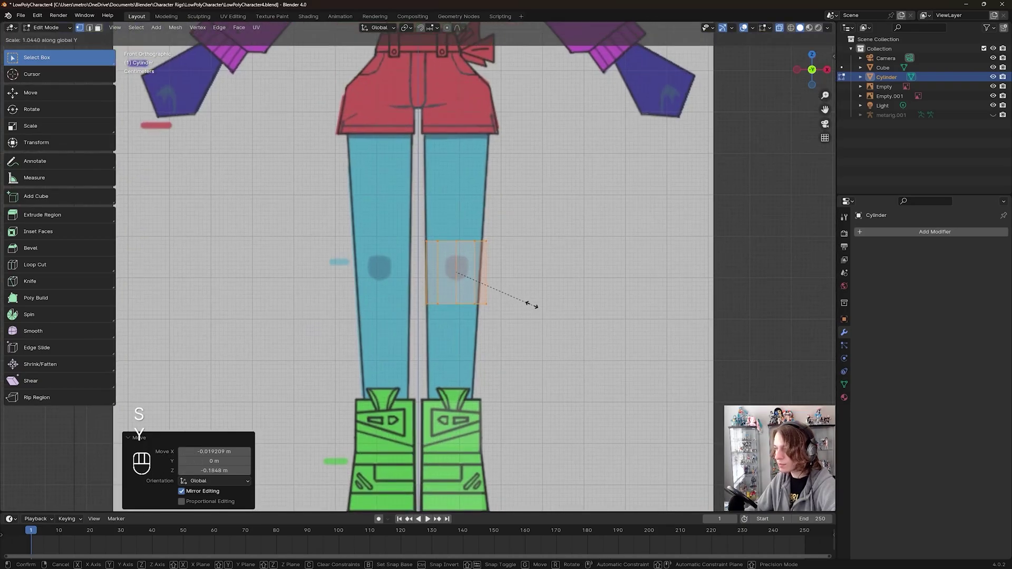
key("s")
key("x")
key("s")
key("x")
key("z")
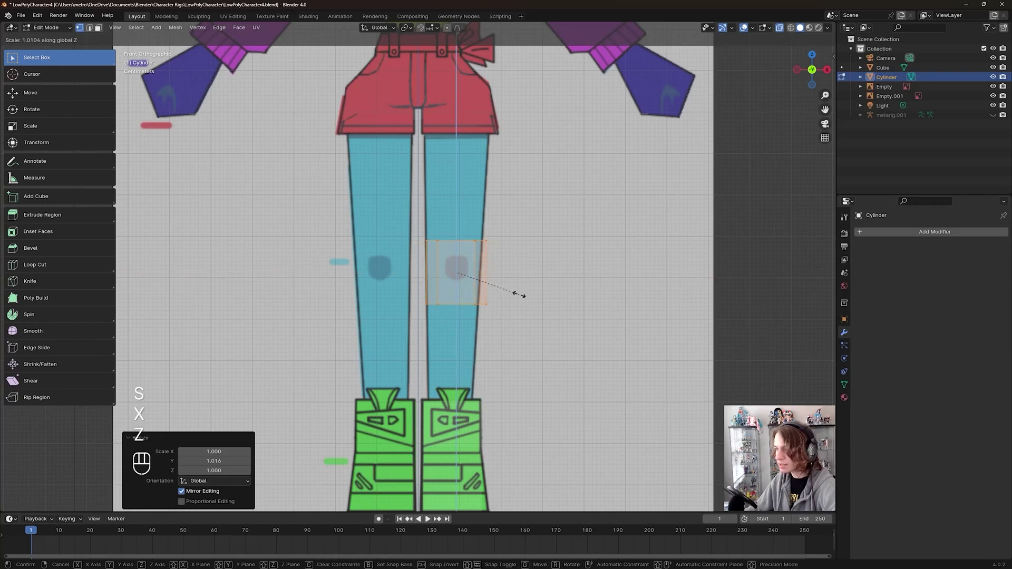
left_click(624, 498)
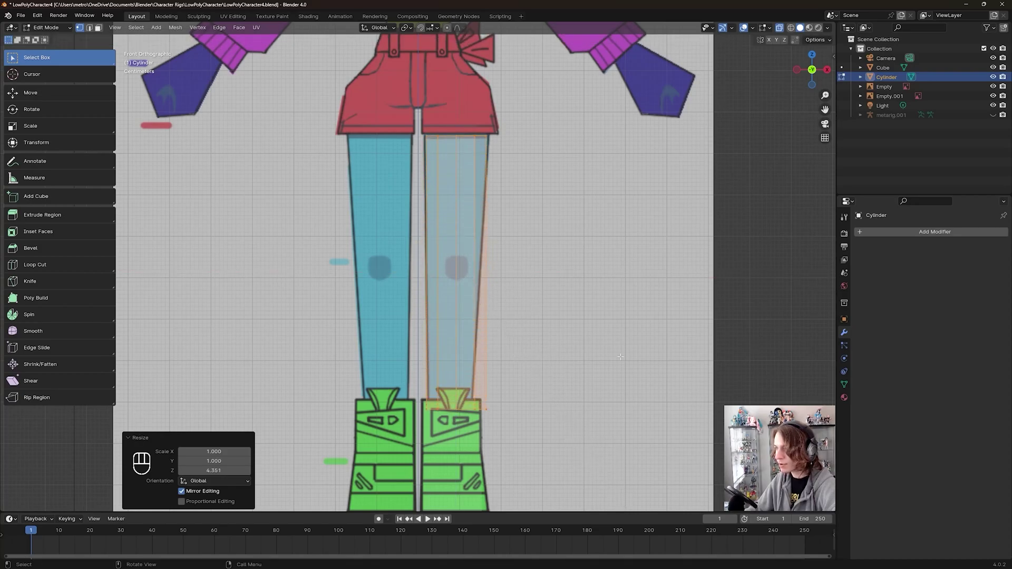
Select the cylinder's bottom vertices and move them up about 0.0245 m along Z to the top edge of the shoe.
middle_click_drag(606, 474, 591, 440, "shift")
scroll(568, 424, "up", 3)
scroll(568, 425, "down", 2)
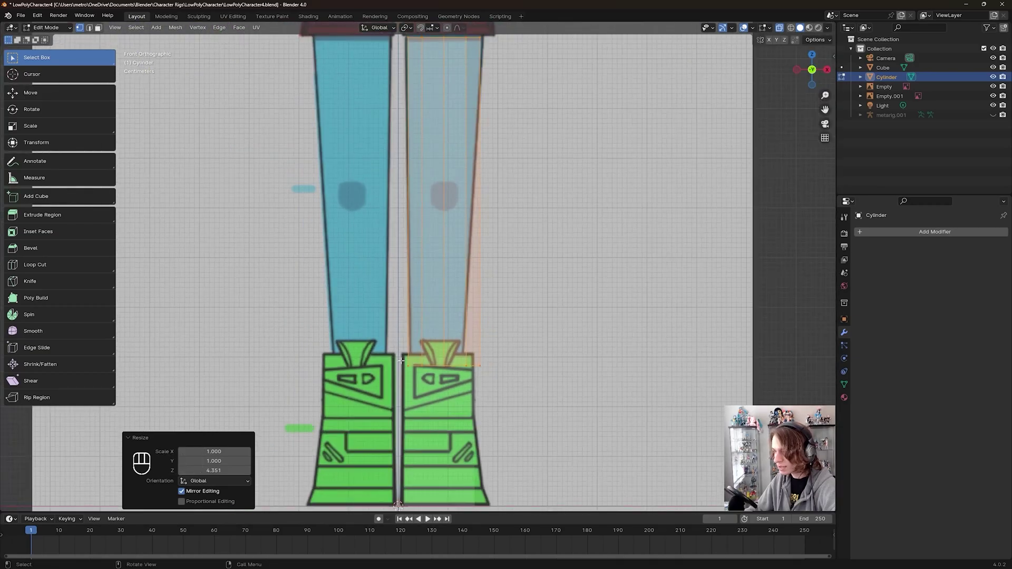
left_click(471, 365)
scroll(472, 368, "up", 1)
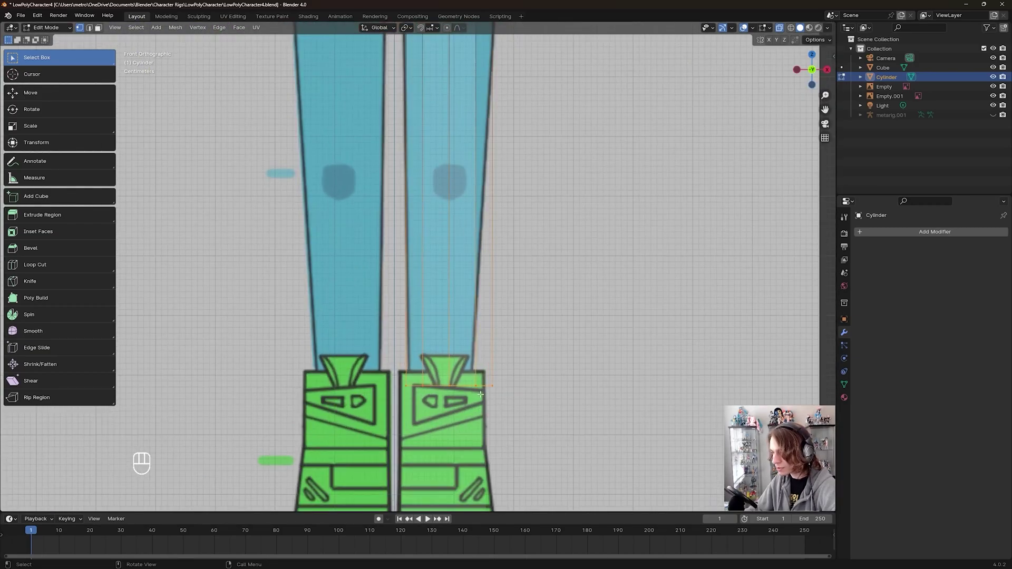
key("g")
key("y")
key("x")
key("z")
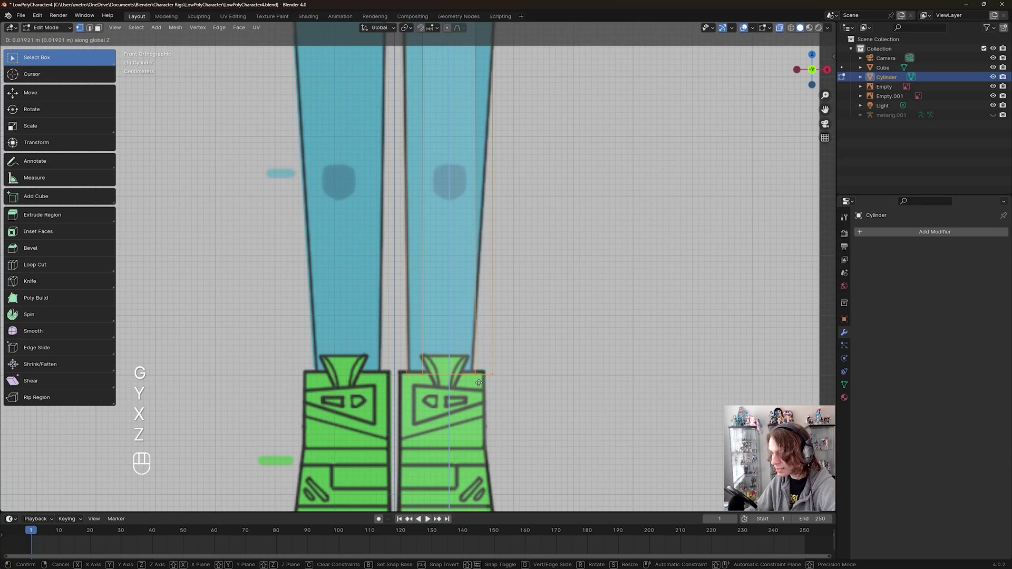
left_click(479, 379)
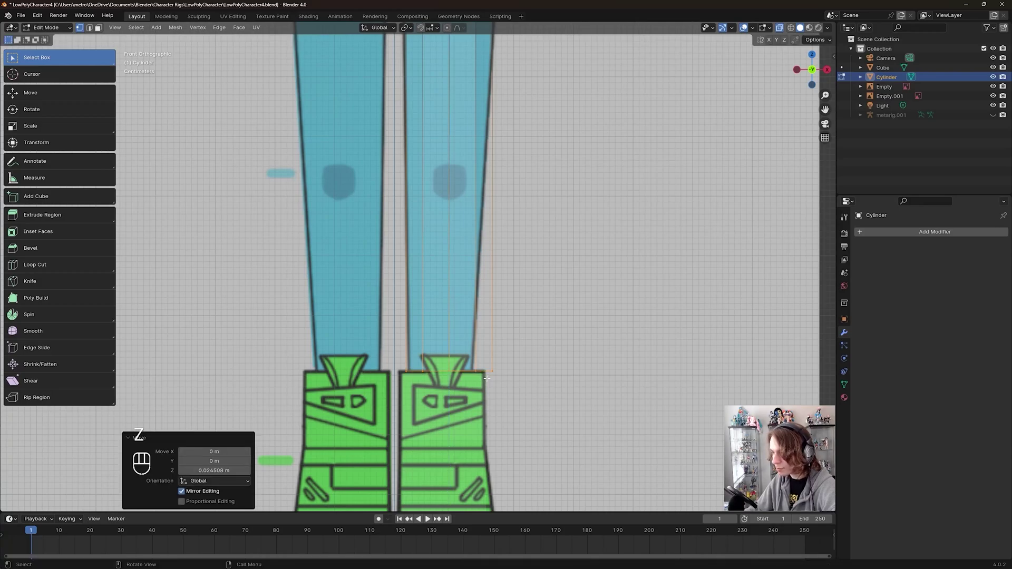
Scale the bottom ring to about 0.699 along X and shift it about -0.014 m in X to fit the ankle.
key("s")
key("y")
key("z")
key("x")
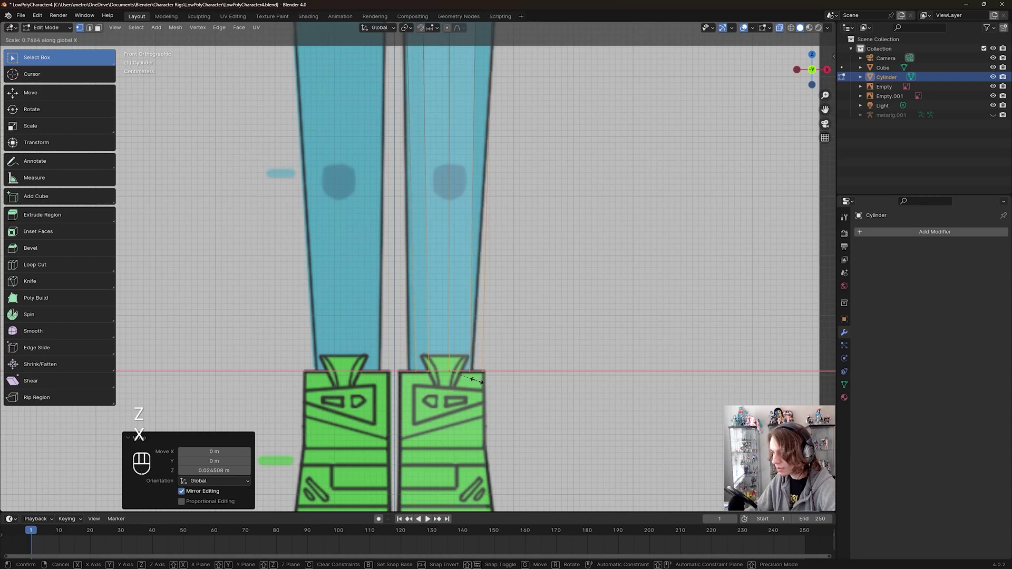
left_click(497, 391)
scroll(497, 391, "up", 2)
key("g")
key("x")
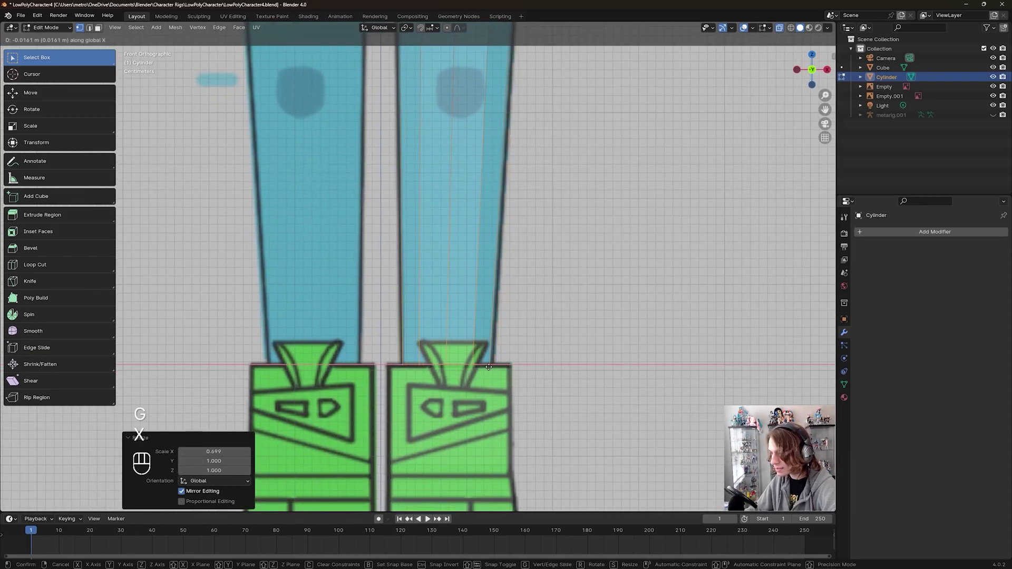
left_click(491, 368)
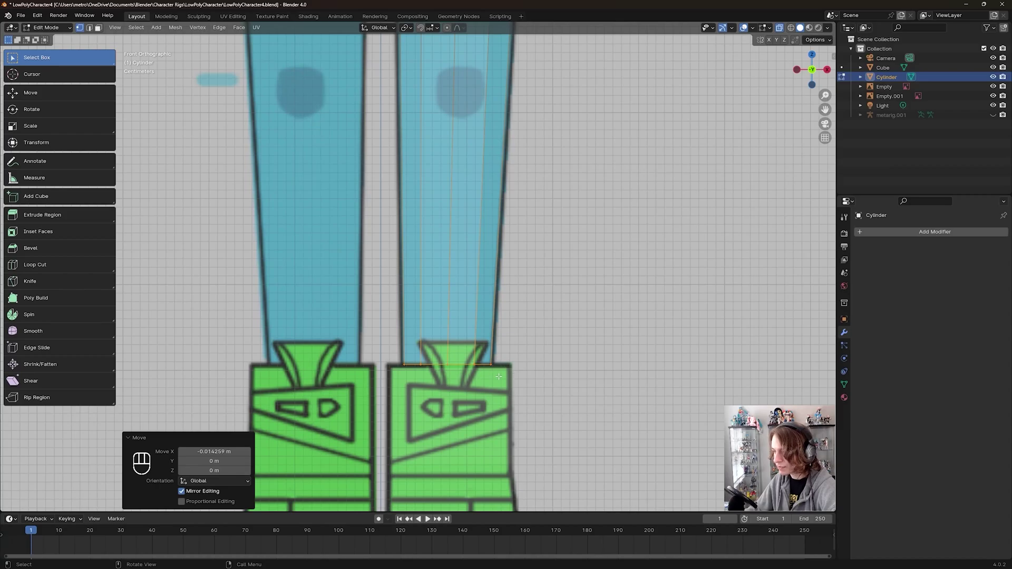
Widen the bottom ring along X by about 1.068 to meet the ankle outline.
key("g")
key("s")
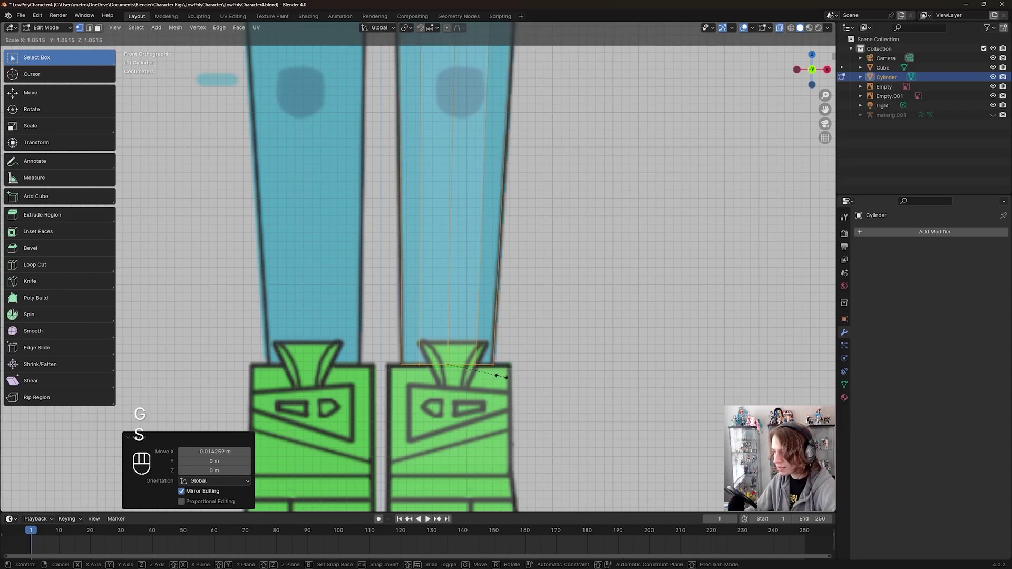
key("s")
key("x")
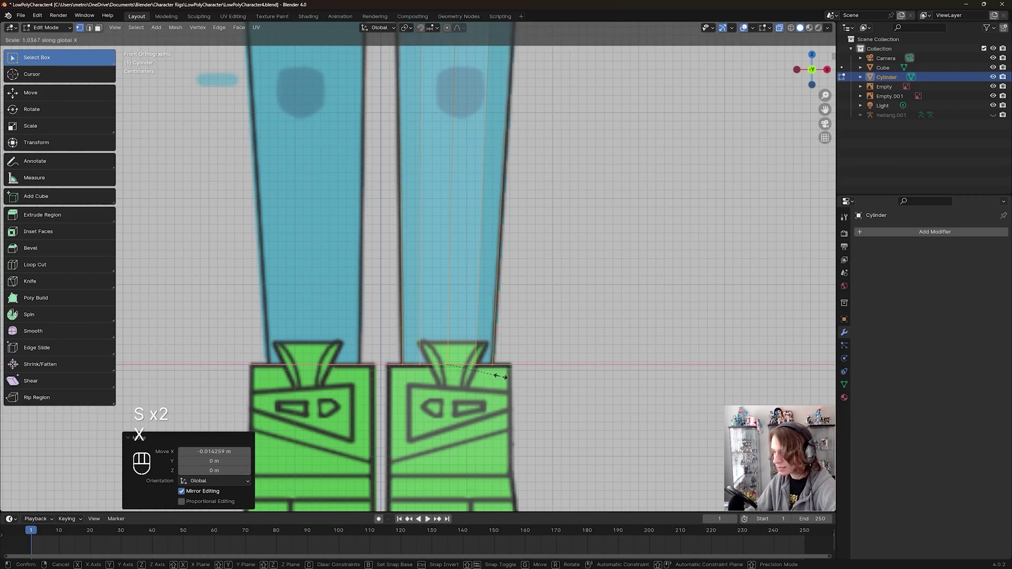
left_click(503, 376)
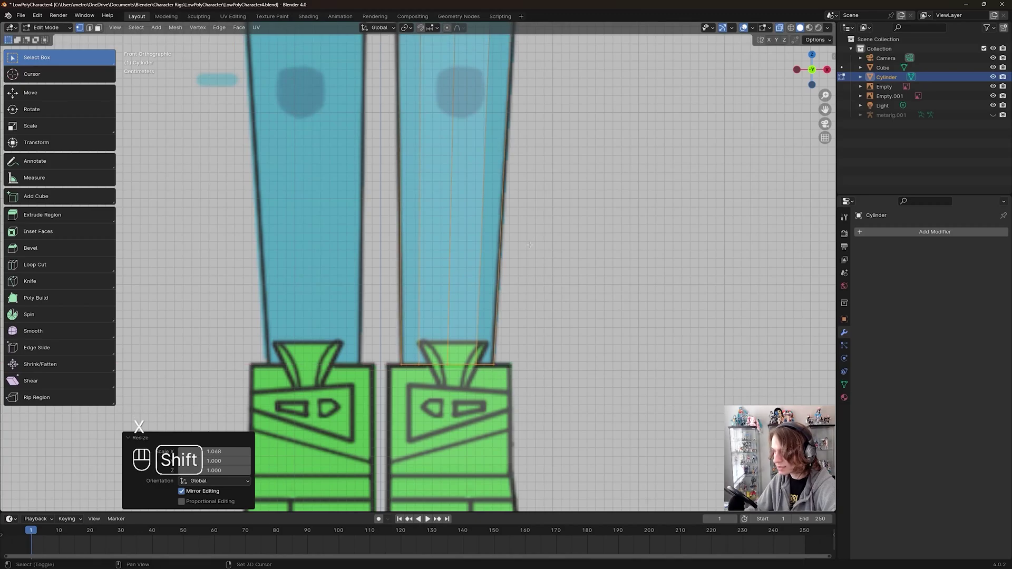
Select the cylinder's top ring under the shorts and scale it along X by about 1.076 to match the thigh width.
scroll(422, 316, "down", 3)
middle_click_drag(422, 317, 349, 276, "shift")
scroll(349, 276, "up", 3)
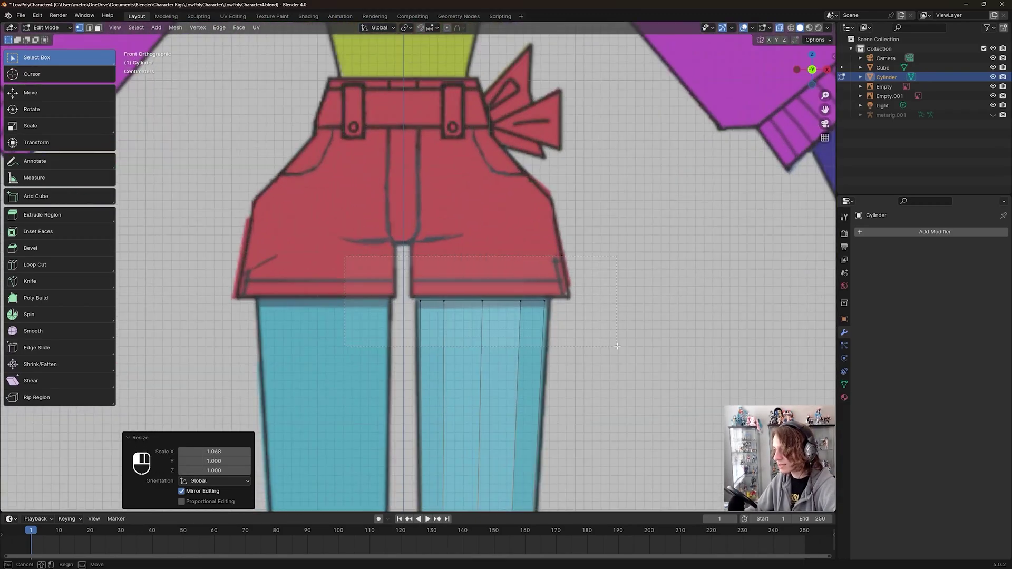
left_click_drag(414, 292, 542, 317)
key("s")
key("x")
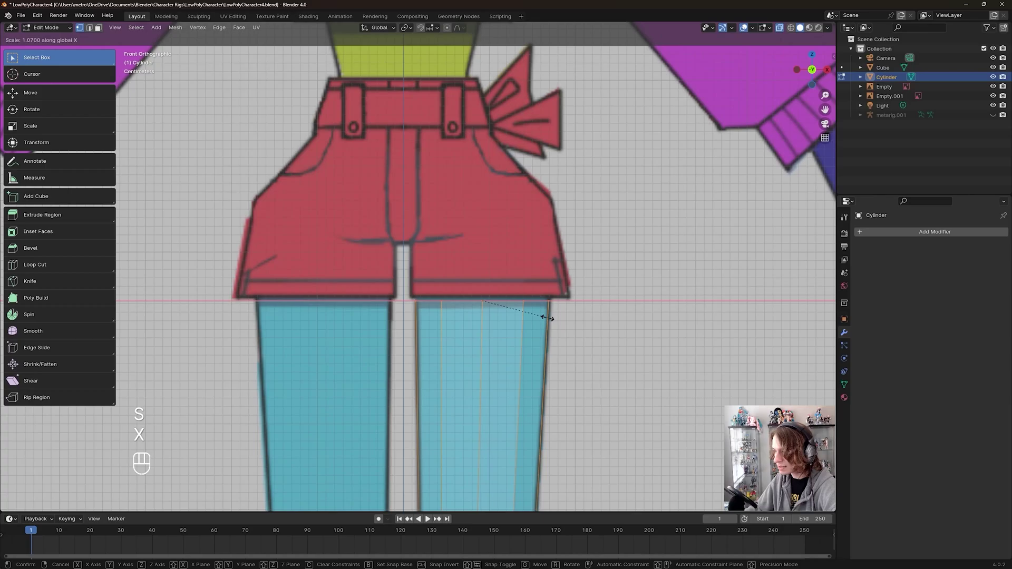
left_click(548, 318)
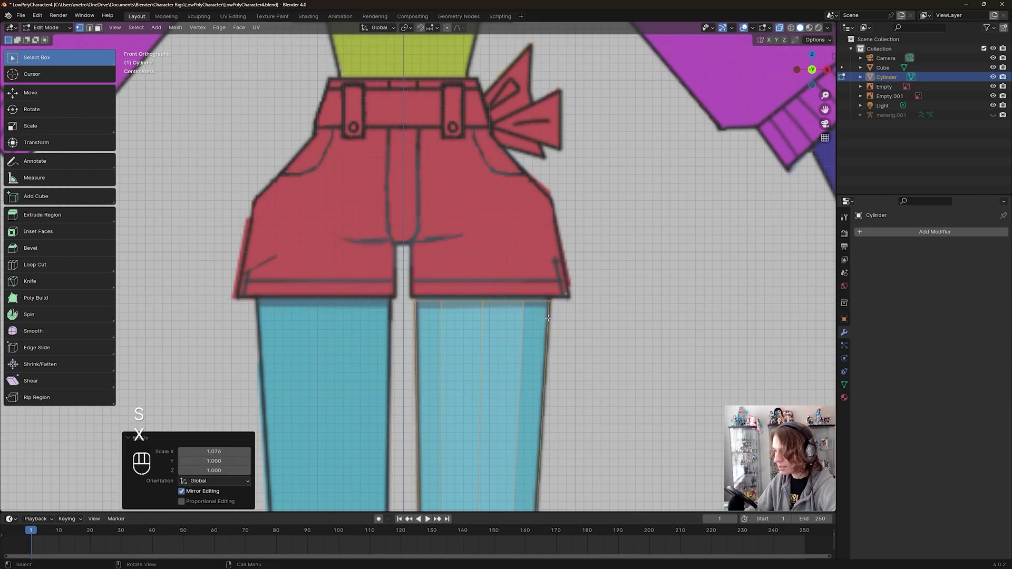
Raise the top ring about 0.0124 m along Z so it tucks into the hem of the shorts.
key("g")
key("y")
key("x")
key("z")
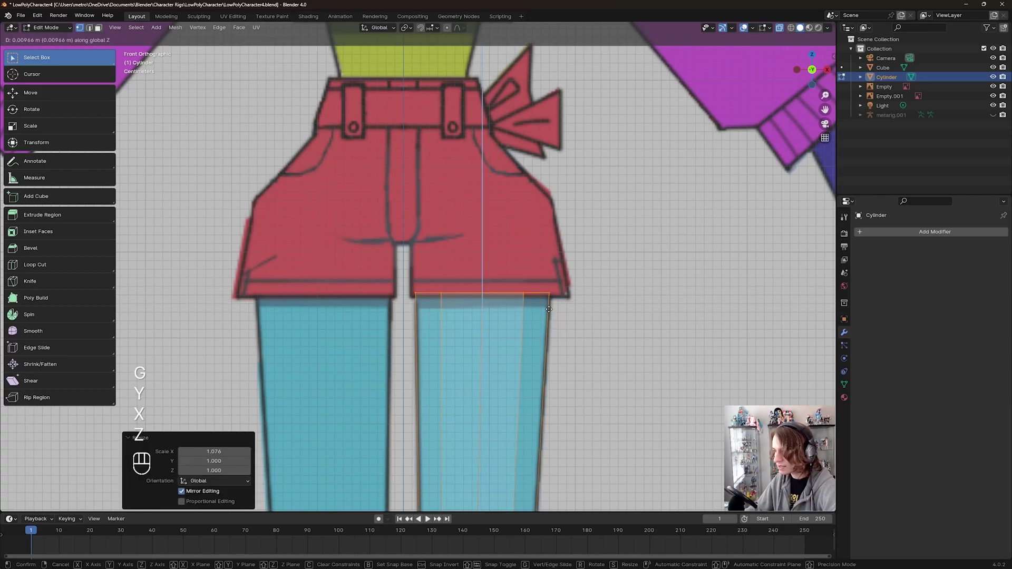
left_click(506, 339)
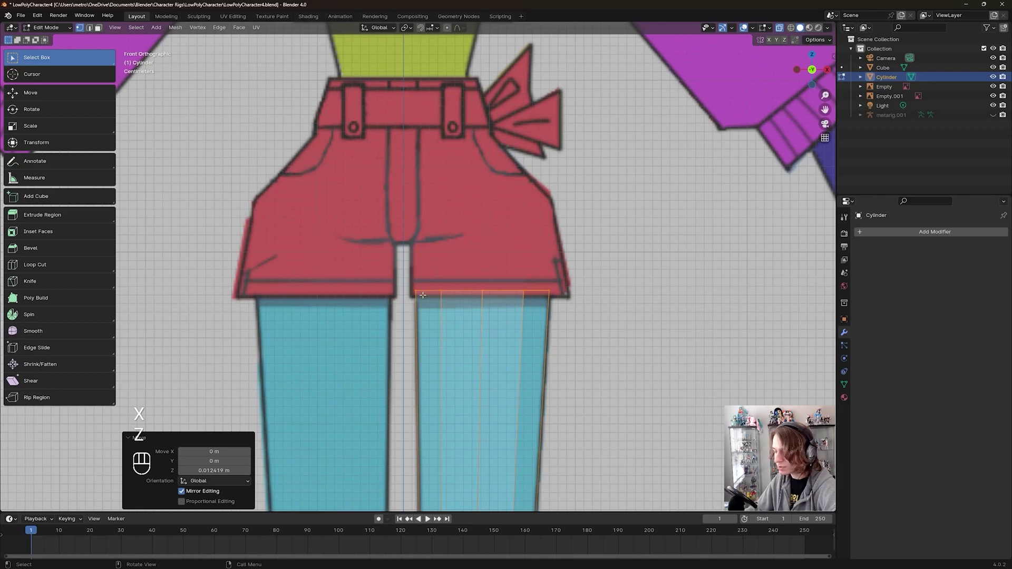
In the right side view, select the bottom ring and move it about 0.0233 m along Y toward the ankle.
scroll(423, 295, "up", 2)
scroll(451, 312, "down", 5)
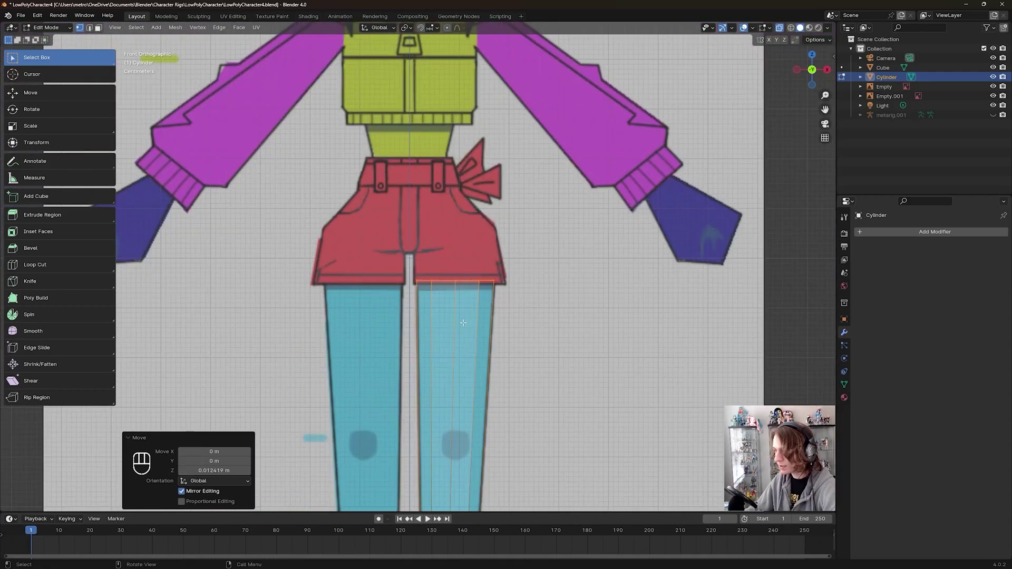
scroll(403, 346, "up", 5)
scroll(414, 298, "down", 8)
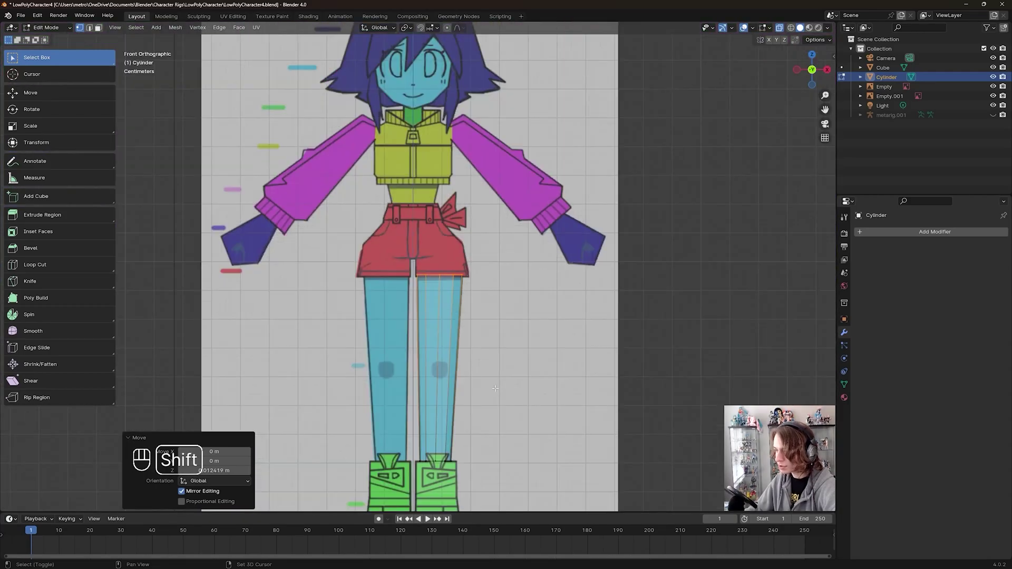
middle_click_drag(415, 298, 453, 338, "shift")
scroll(463, 353, "up", 4)
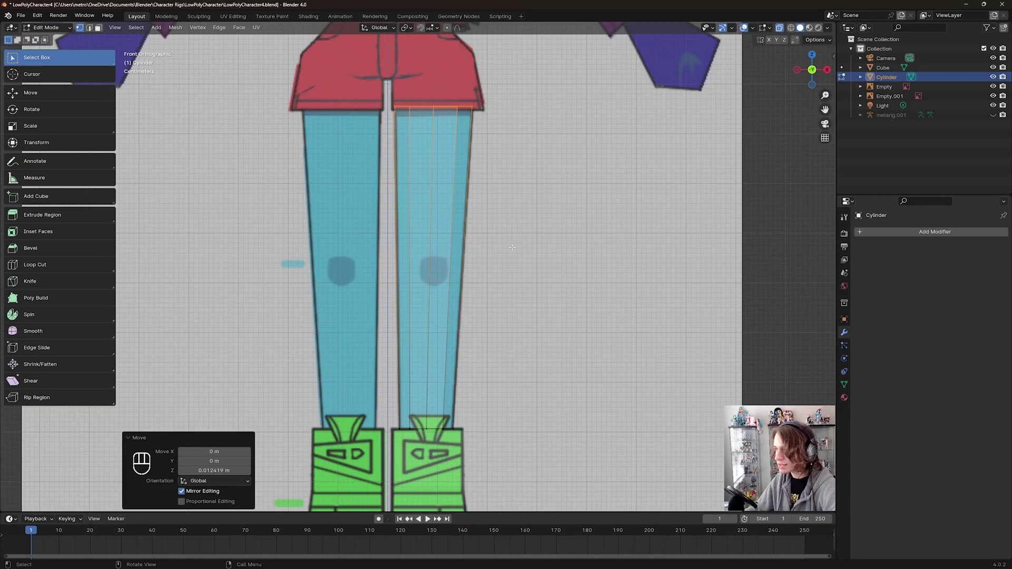
left_click(828, 71)
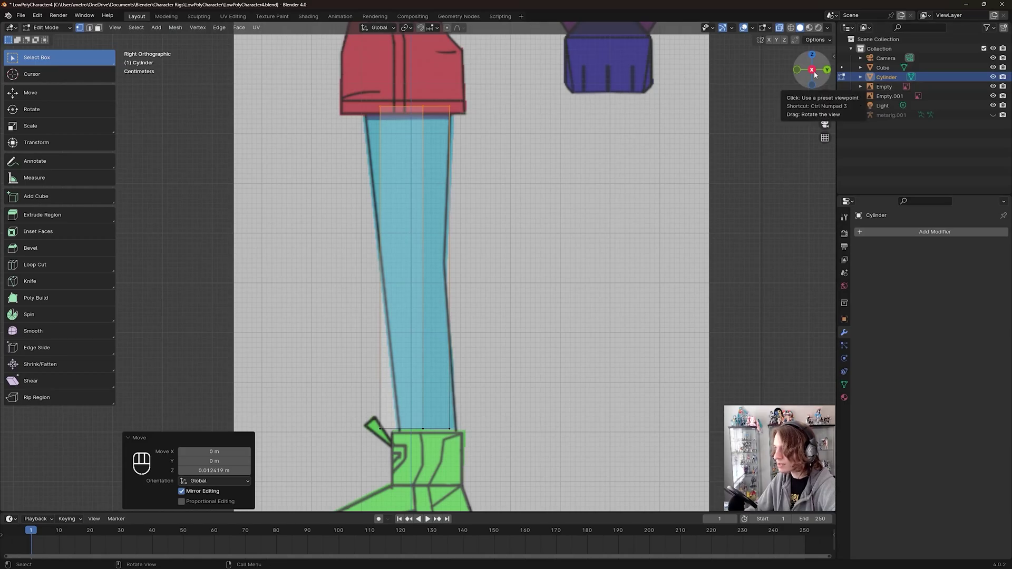
middle_click_drag(502, 250, 563, 254, "shift")
scroll(563, 255, "up", 1)
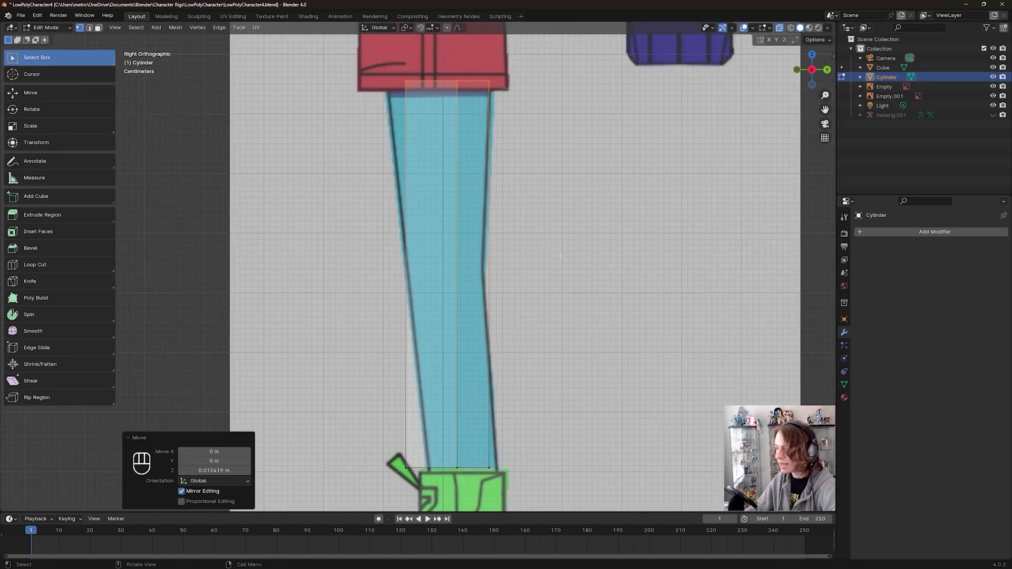
key("a")
scroll(442, 401, "down", 1)
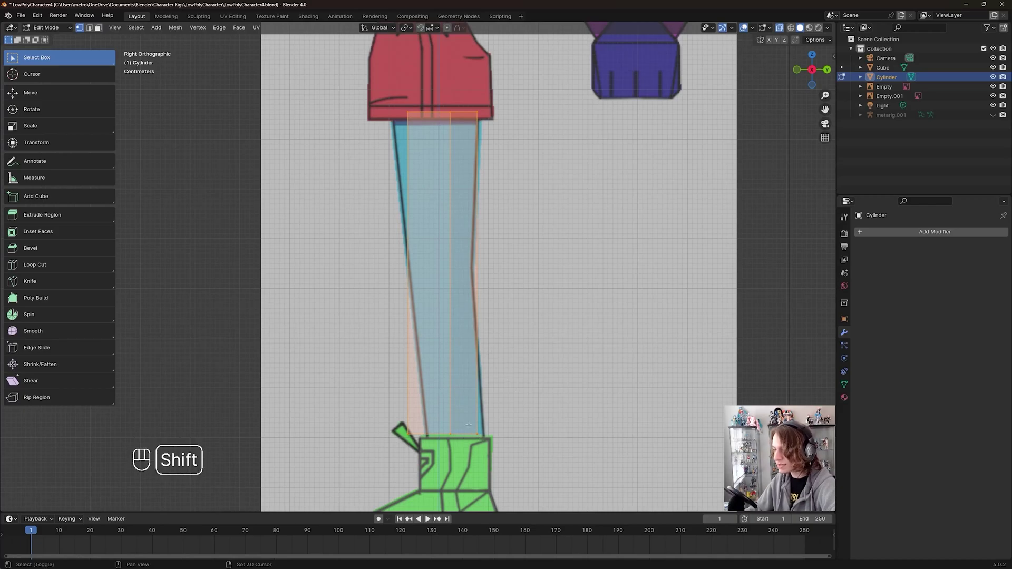
middle_click_drag(468, 425, 465, 382, "shift")
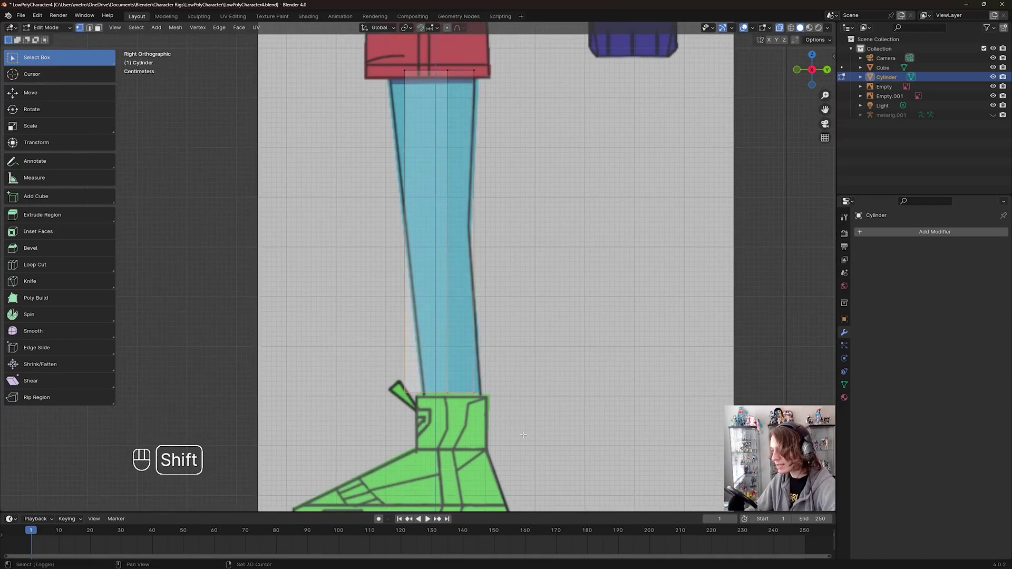
scroll(524, 434, "up", 7)
scroll(522, 369, "down", 3)
key("g")
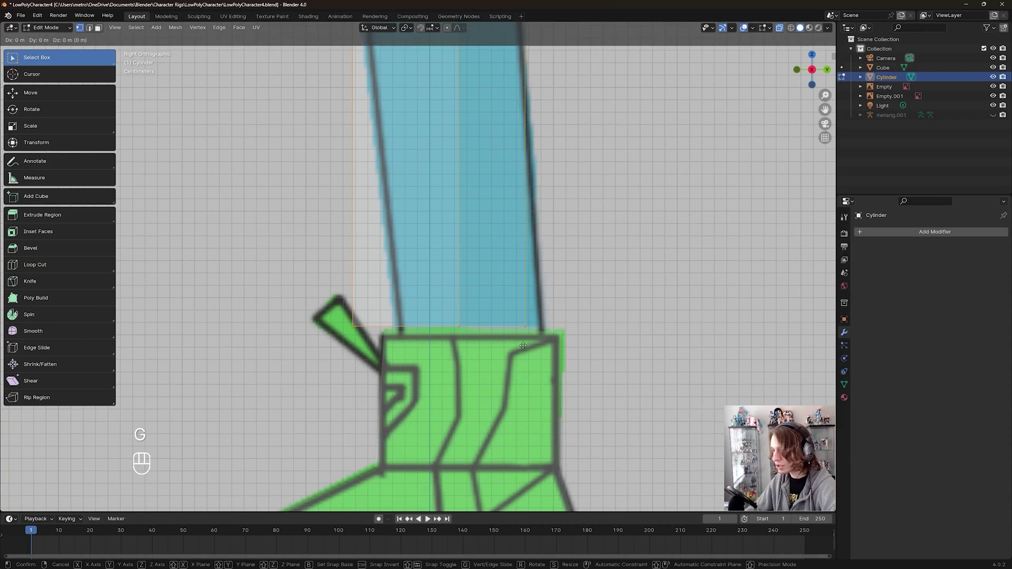
key("y")
left_click(552, 346)
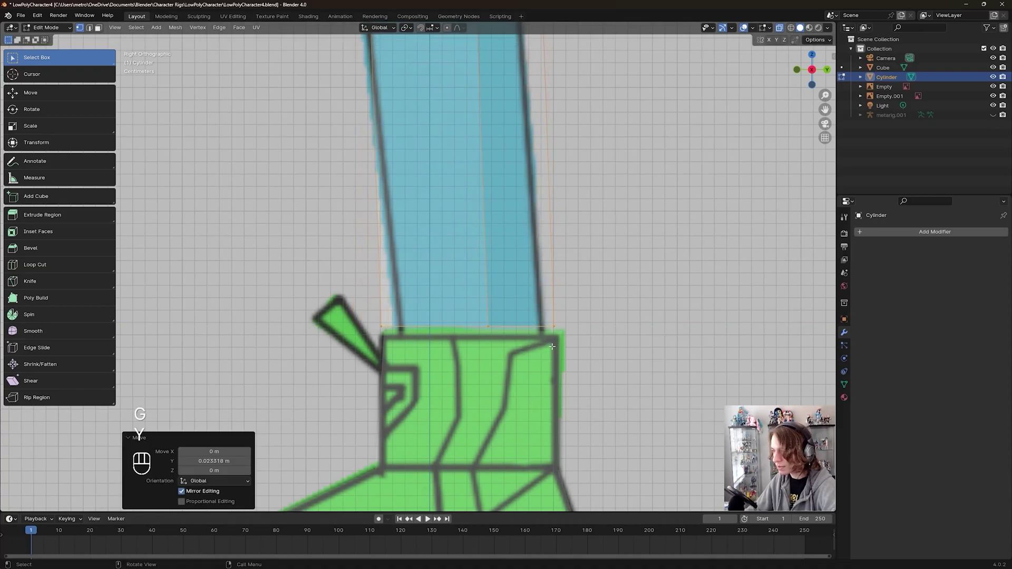
Scale the bottom ring to about 0.81 along Y and nudge it about 0.0016 m in Y to fit the side-view ankle.
key("s")
key("y")
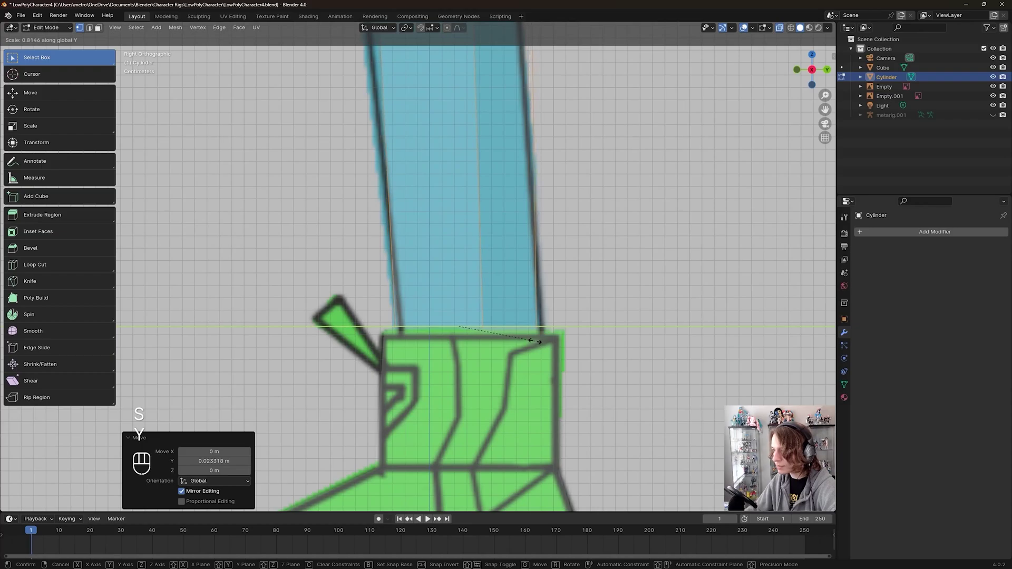
left_click(537, 341)
key("g")
key("y")
left_click(537, 341)
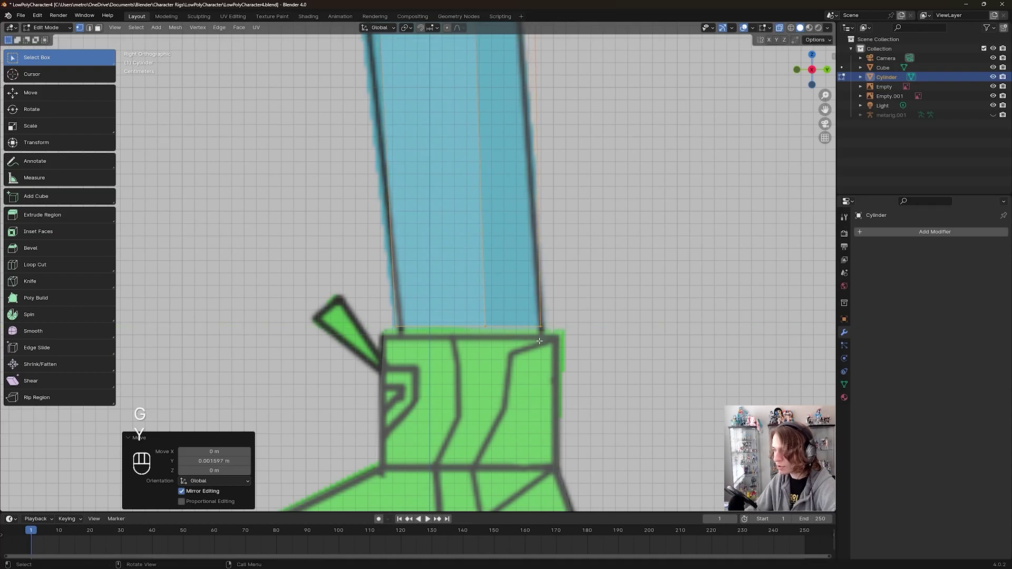
Select the top ring, scale it along Y by about 1.185 and move it about -0.0166 m in Y to match the side-view thigh.
scroll(537, 341, "down", 4)
middle_click_drag(537, 342, 481, 325, "shift")
scroll(481, 325, "up", 4)
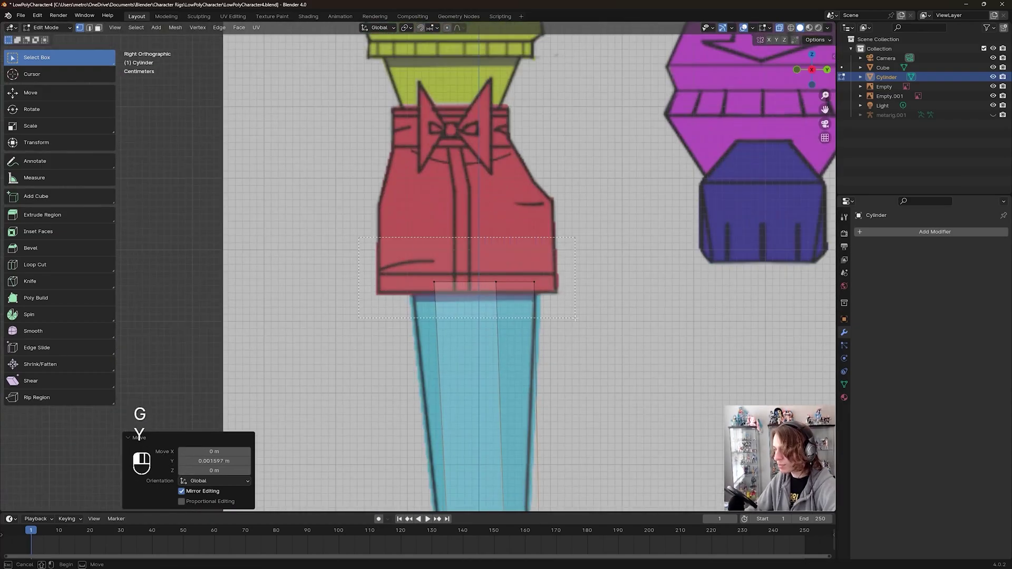
middle_click_drag(546, 347, 537, 270, "shift")
key("s")
key("y")
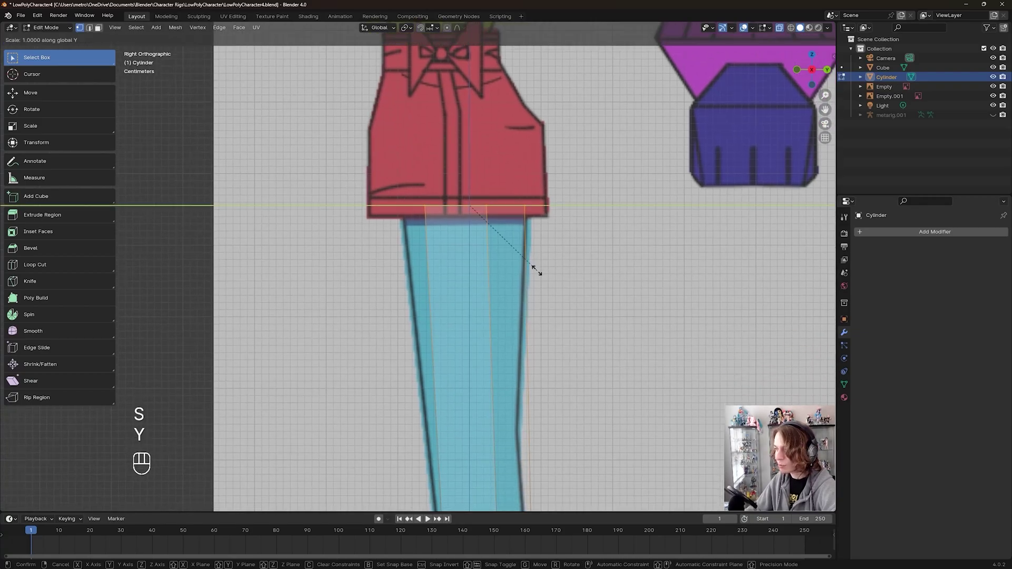
left_click(558, 269)
key("g")
key("y")
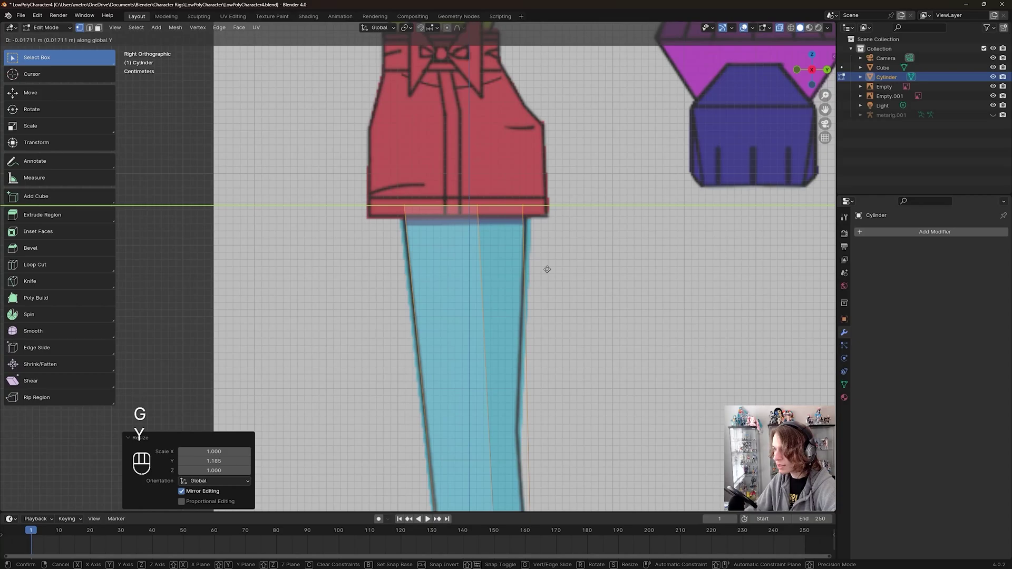
left_click(548, 269)
Add a single loop cut around the leg at the knee bend, with a slide factor of about -0.014.
scroll(533, 407, "down", 3)
middle_click_drag(533, 406, 515, 299, "shift")
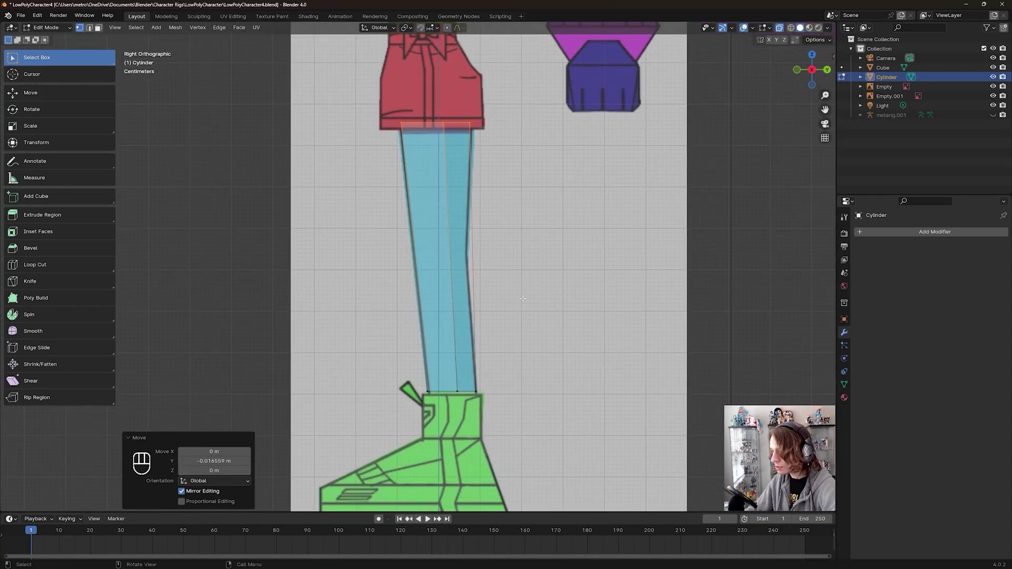
scroll(515, 298, "up", 2)
key("a")
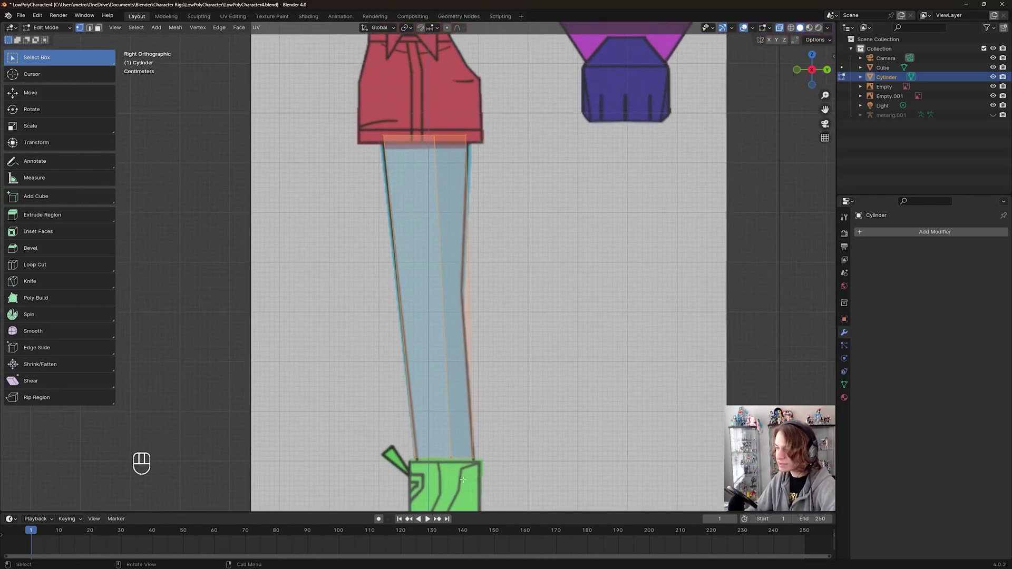
scroll(464, 296, "up", 2)
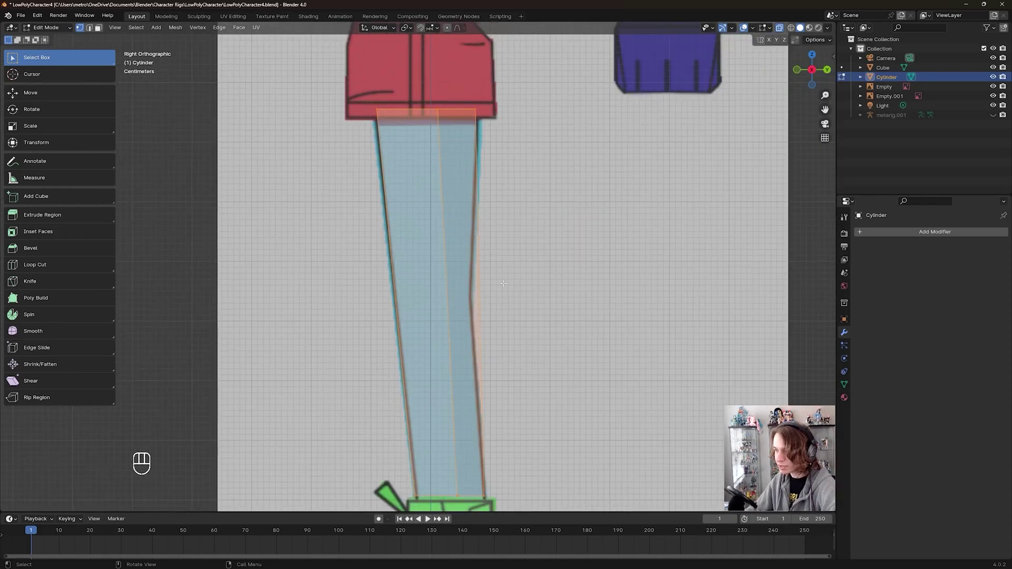
scroll(473, 302, "down", 1)
scroll(472, 302, "up", 1)
middle_click_drag(472, 303, 476, 295, "shift")
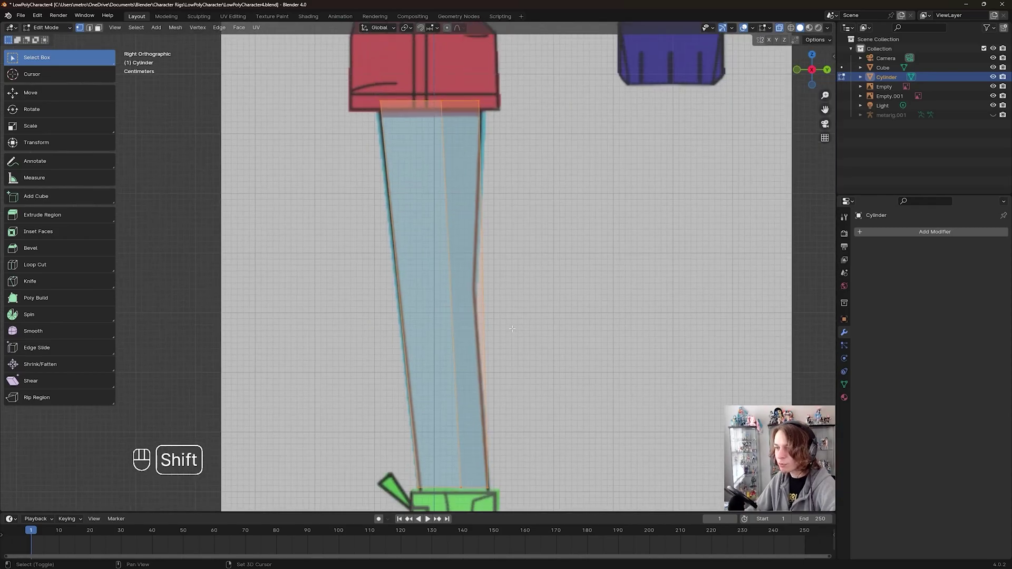
left_click(52, 264)
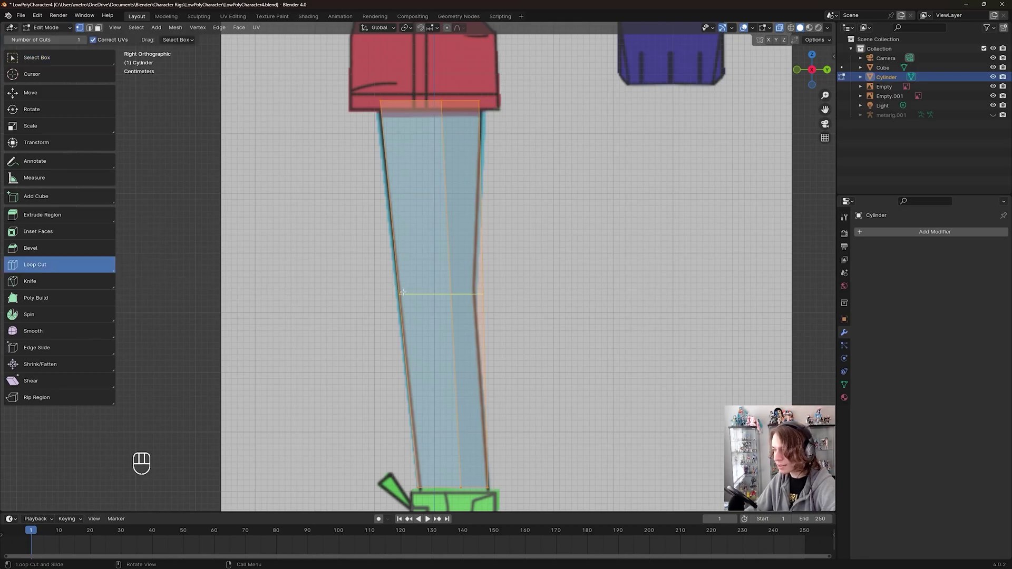
left_click_drag(402, 292, 402, 289)
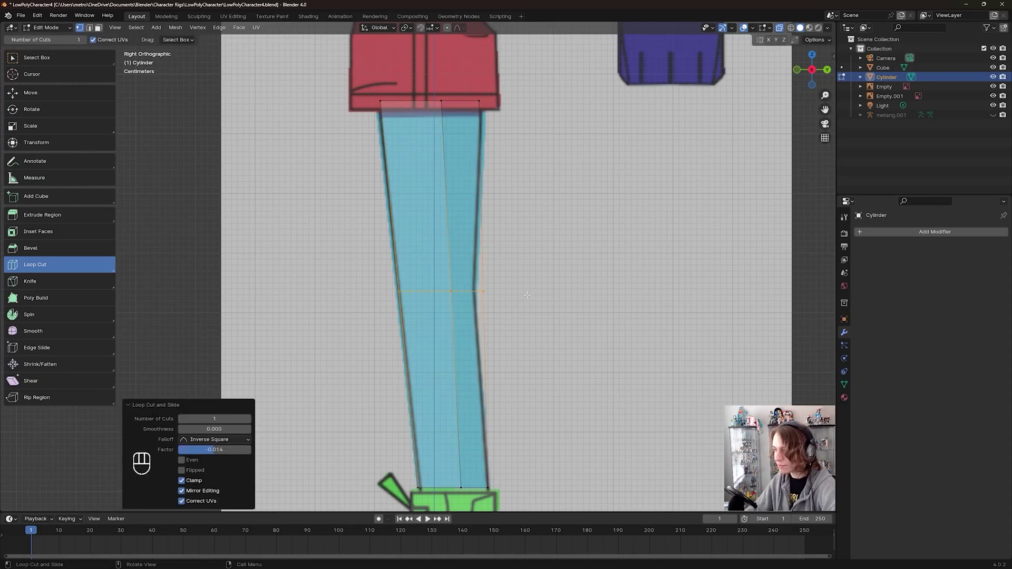
Box-select the middle and rear vertices of the knee loop and move them about -0.0151 m along Y to match the side-view knee bend.
scroll(510, 298, "up", 2)
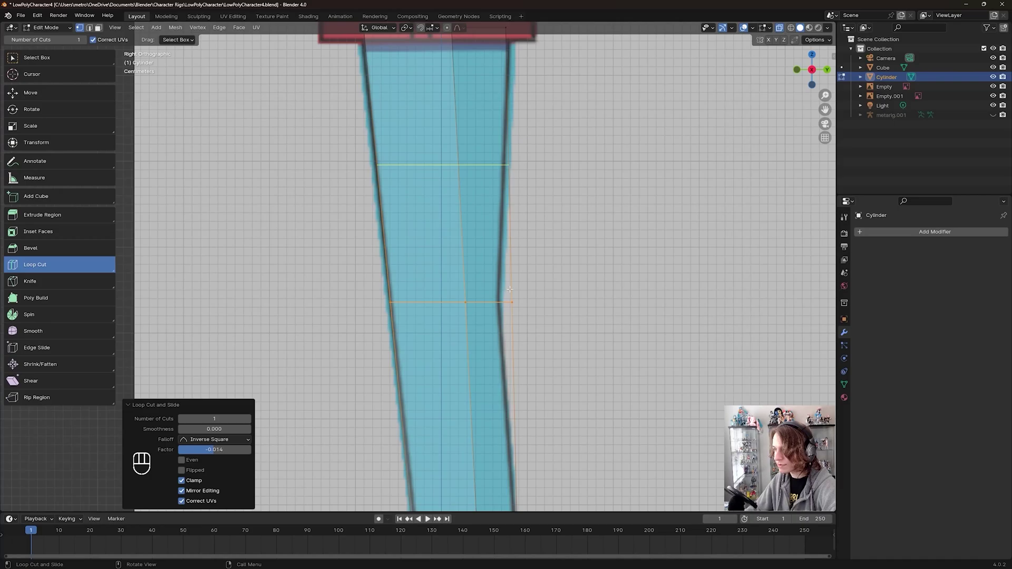
scroll(496, 305, "down", 3)
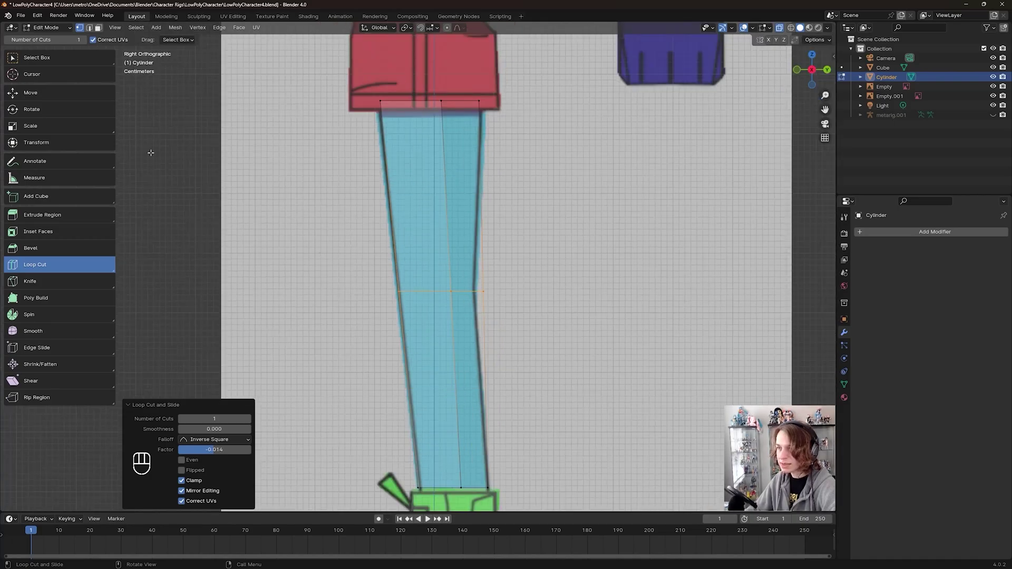
key("w")
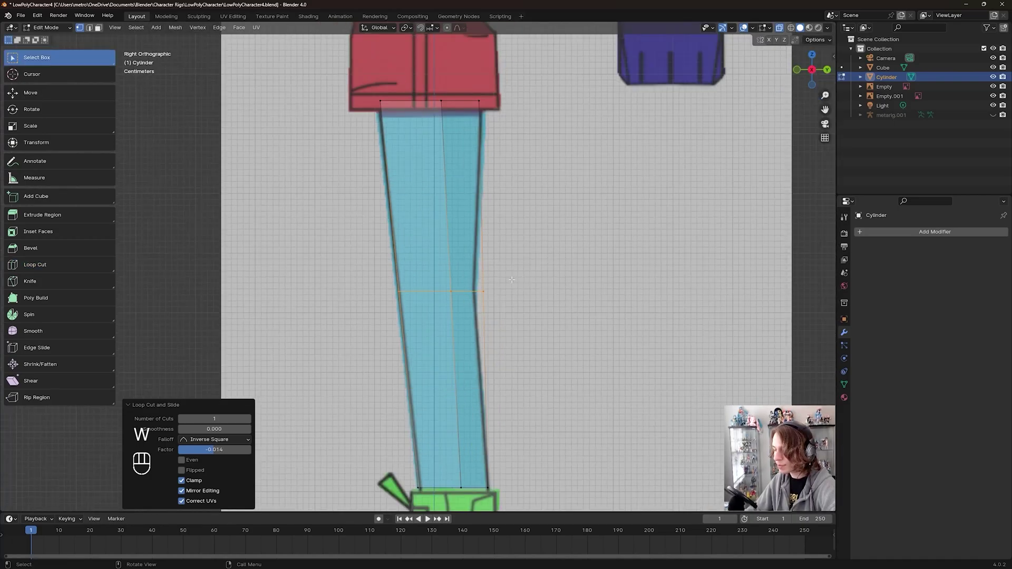
left_click(512, 280)
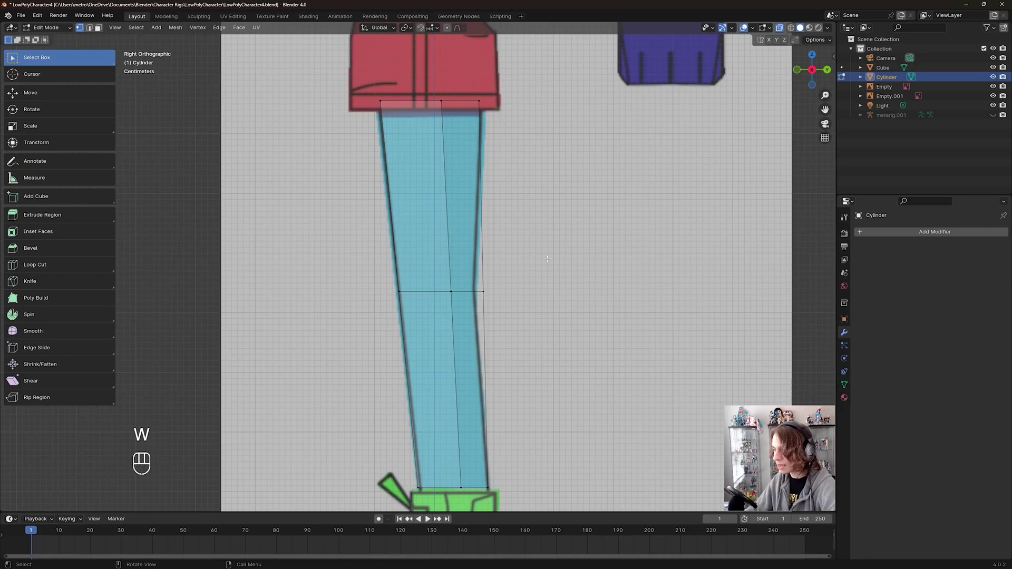
left_click_drag(573, 237, 447, 299)
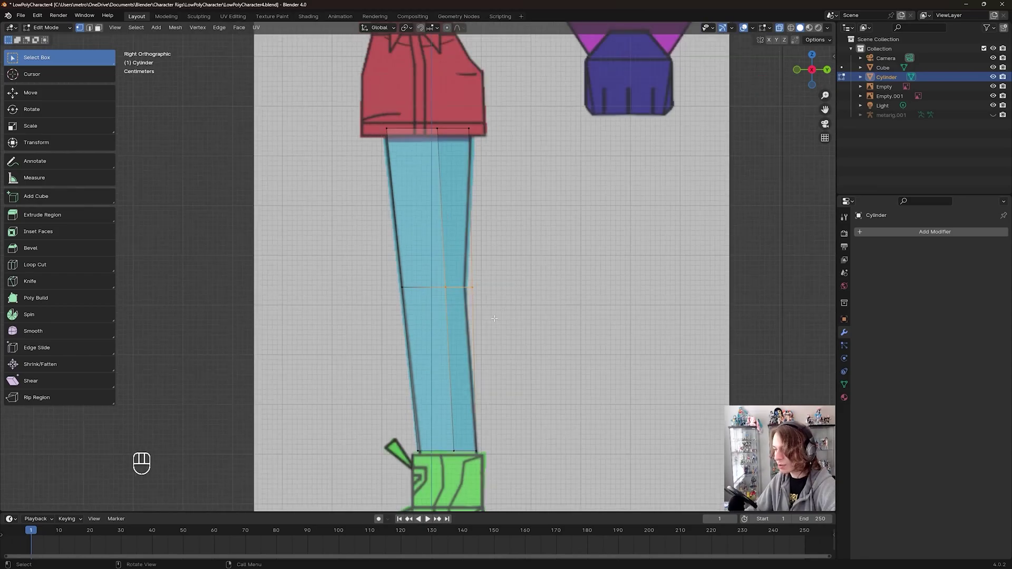
key("g")
key("y")
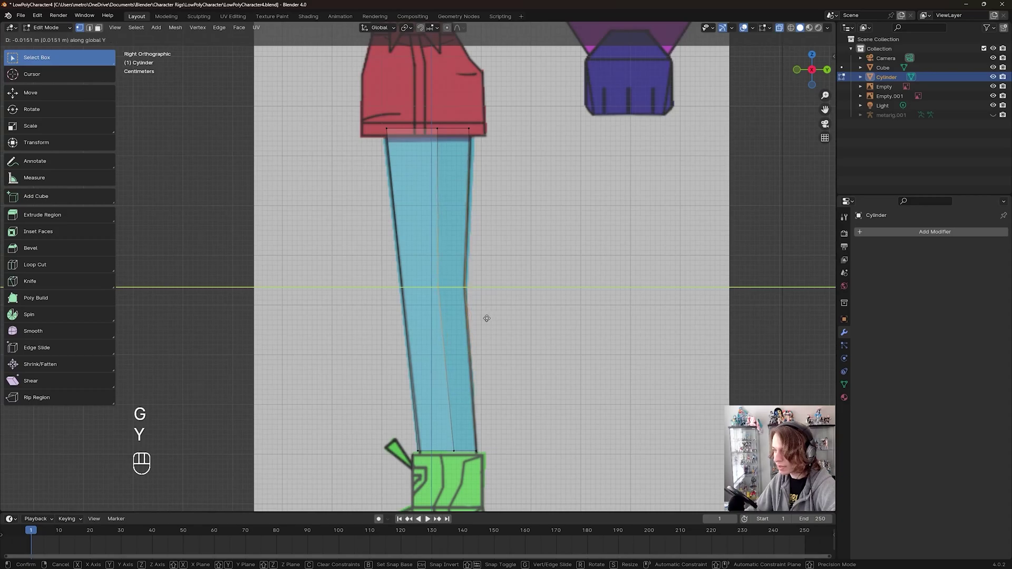
left_click(487, 318)
middle_click_drag(486, 318, 491, 302, "shift")
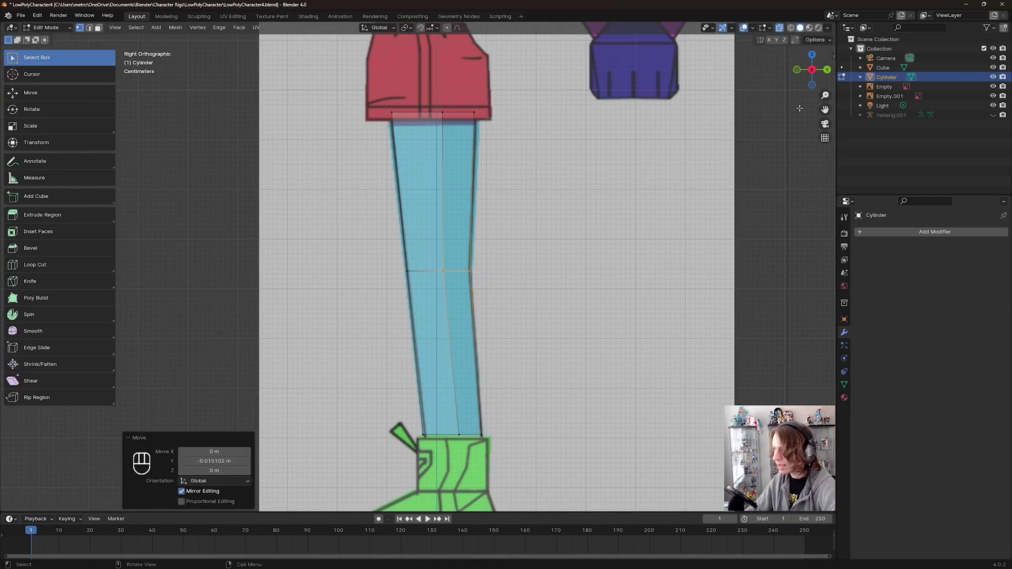
Switch to the front view to check the leg against the reference, deselect the knee vertices and save the file.
left_click(796, 69)
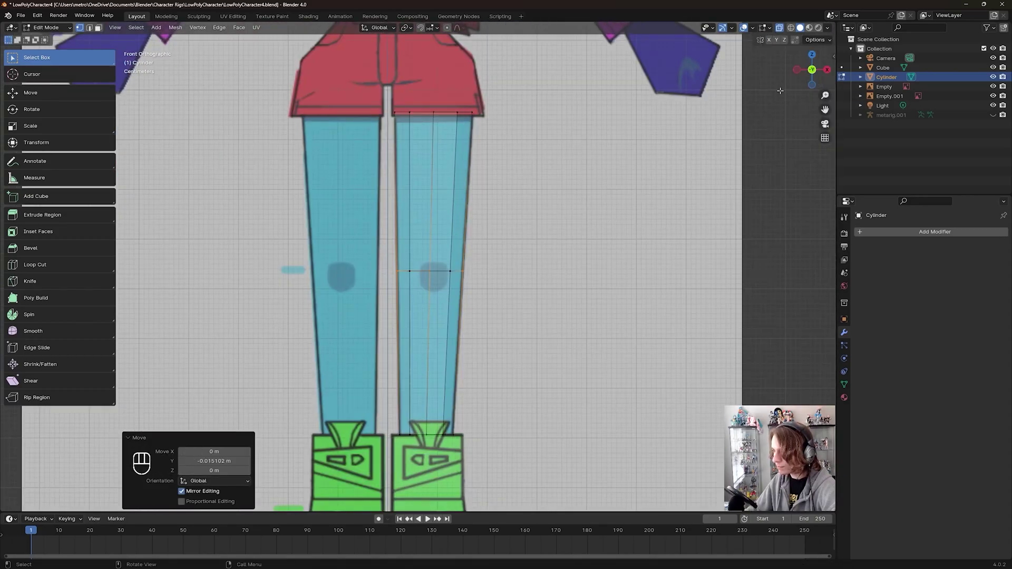
left_click(521, 315)
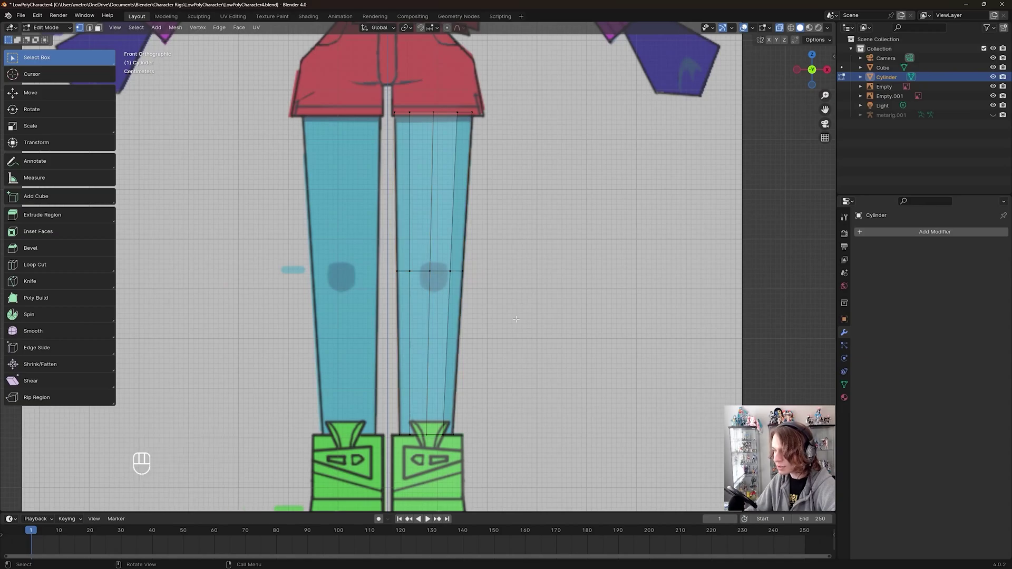
key("ctrl+s")
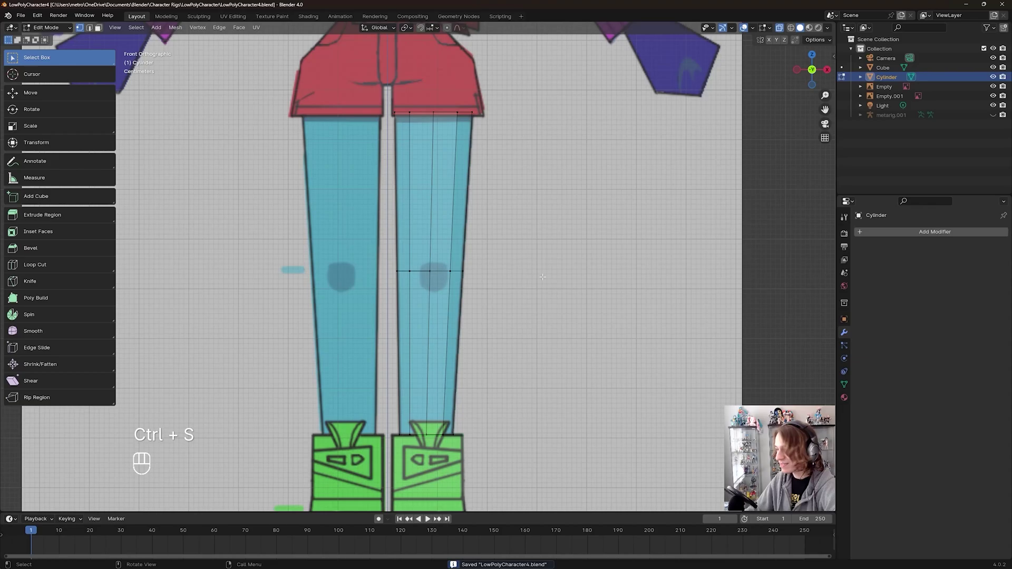
View the leg and foot in perspective and turn off X-ray display.
middle_click_drag(583, 219, 508, 306)
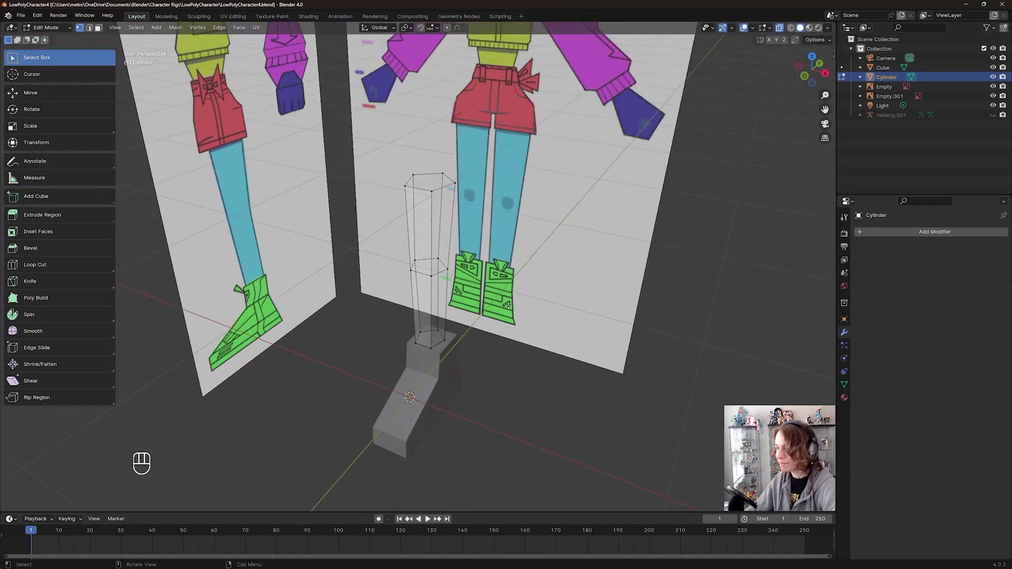
left_click(779, 29)
middle_click_drag(503, 300, 380, 248, "shift")
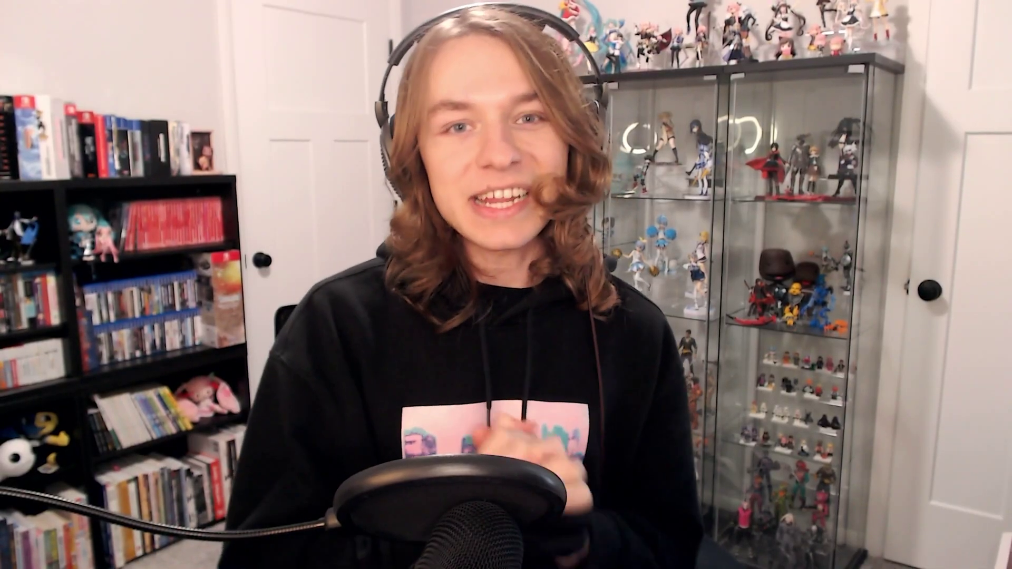